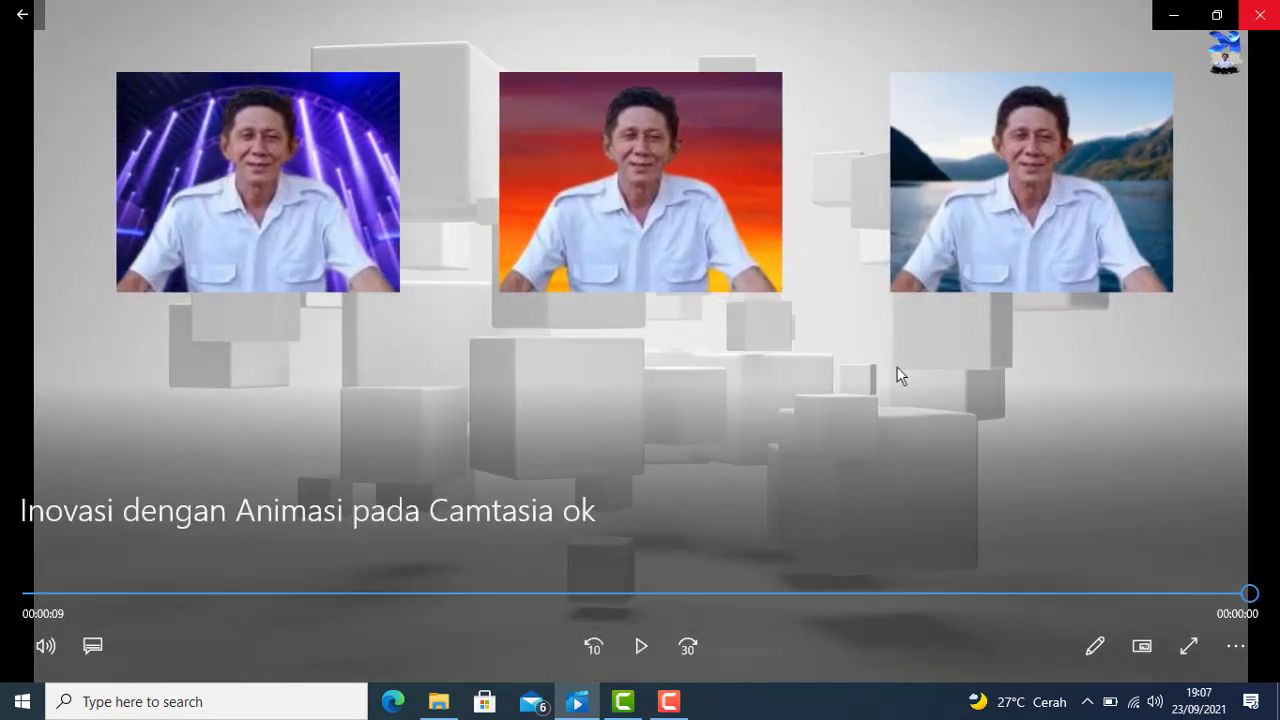
# Close the video player and import the three portrait images with purple, sunset and lake backgrounds from D:\Foto\Foto Pribadi into the Camtasia project
pyautogui.click(1263, 16)
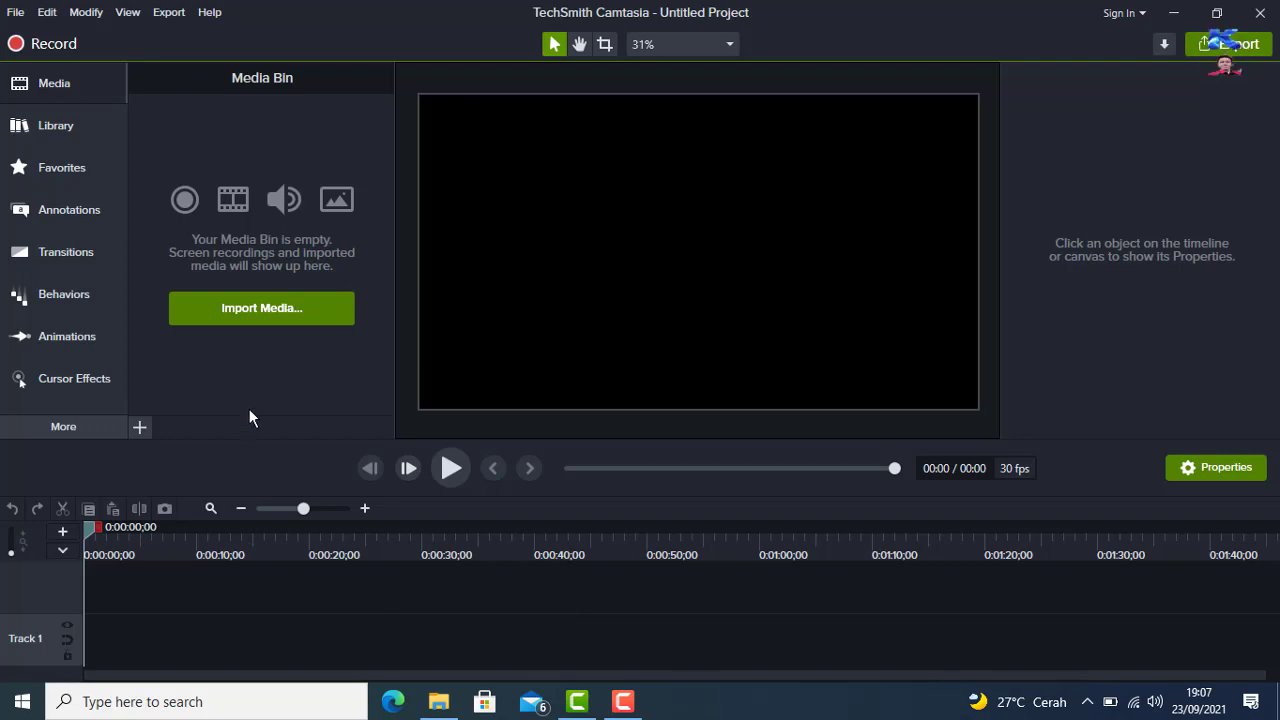
pyautogui.click(241, 314)
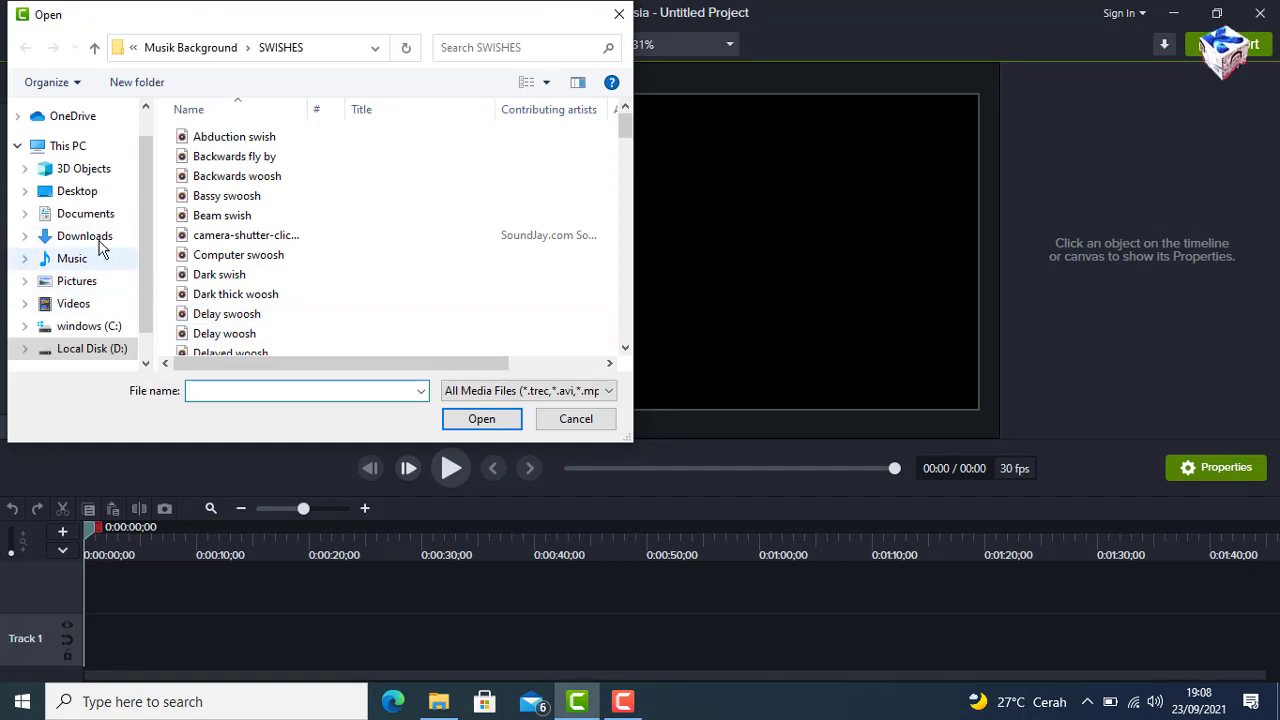
pyautogui.click(100, 350)
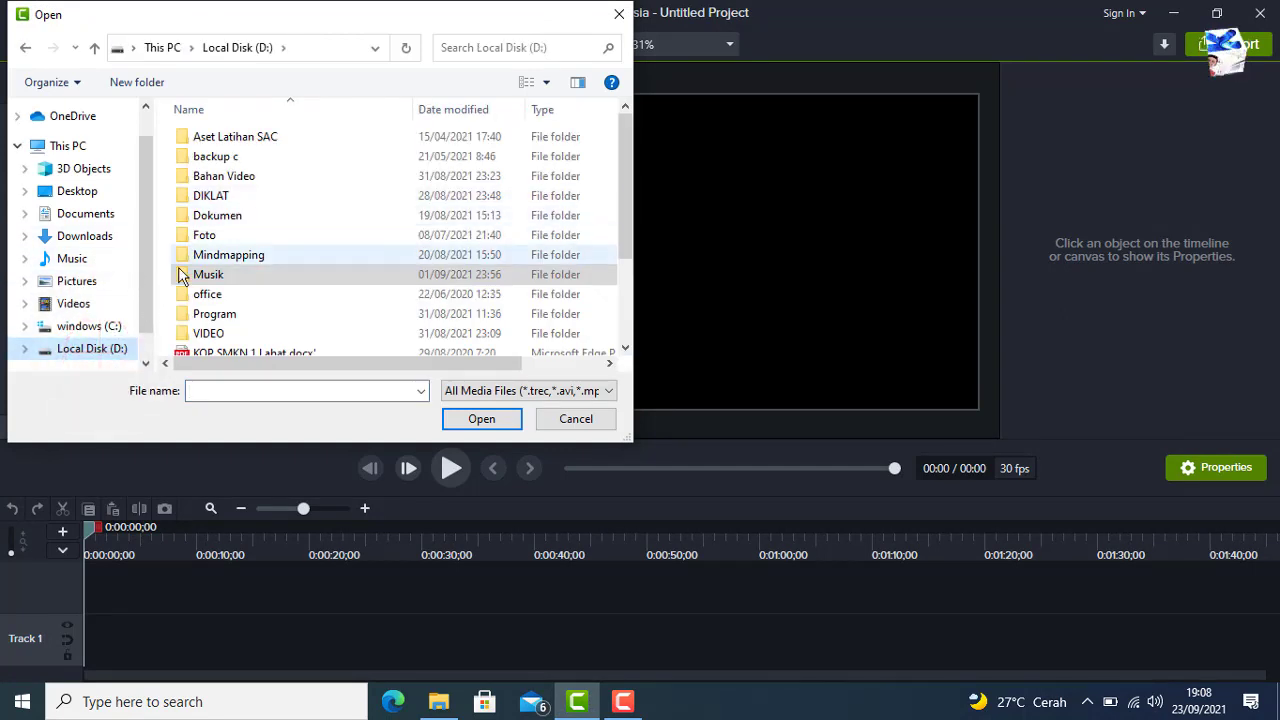
pyautogui.doubleClick(206, 235)
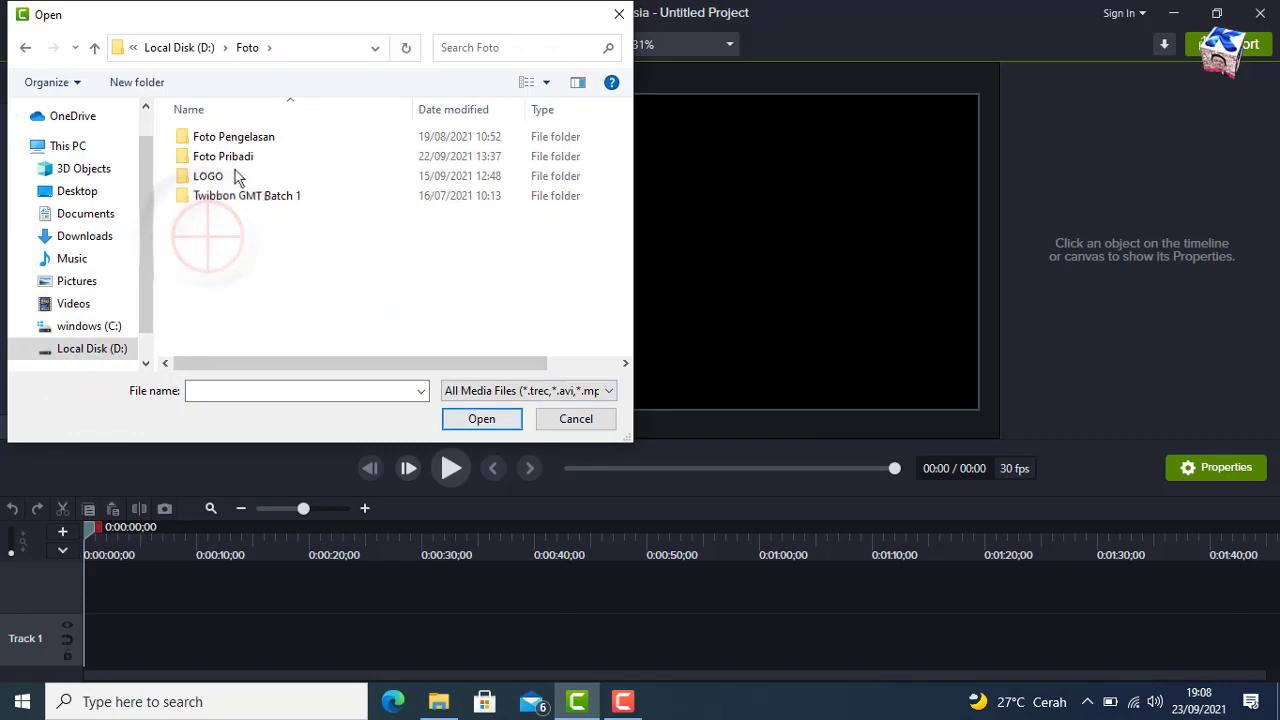
pyautogui.doubleClick(242, 157)
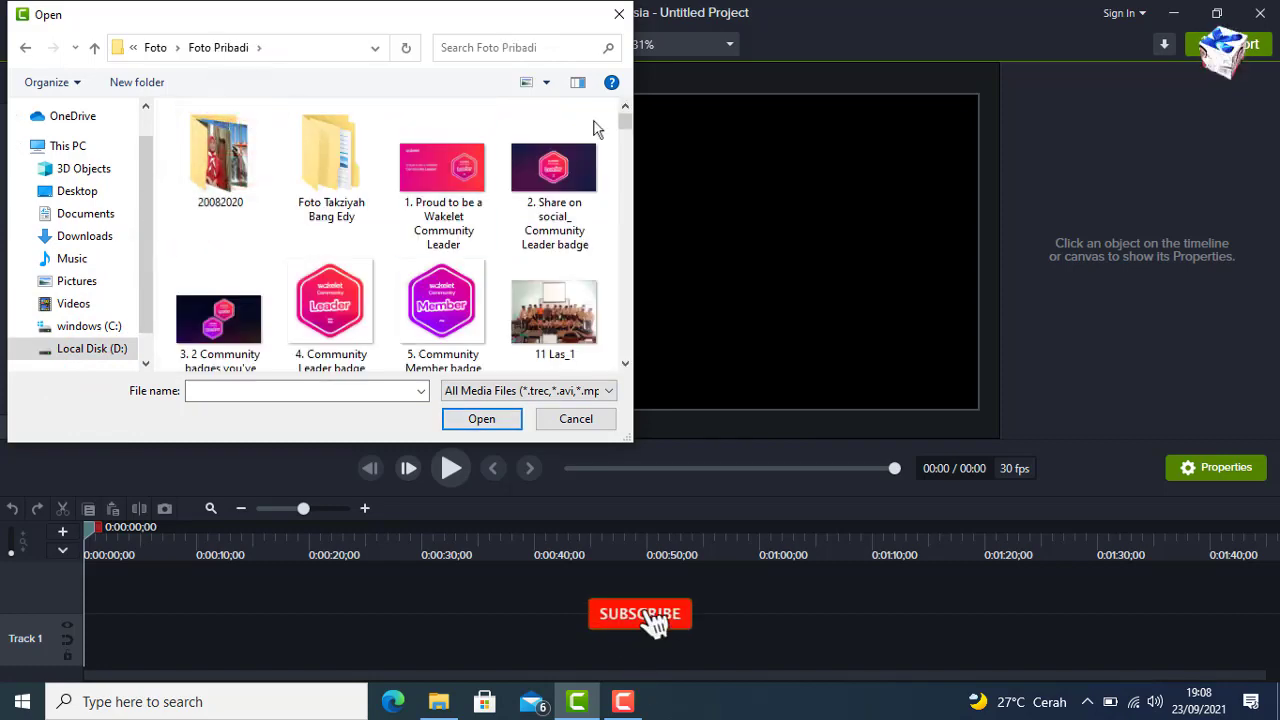
pyautogui.moveTo(624, 120); pyautogui.dragTo(614, 228)
pyautogui.click(220, 268)
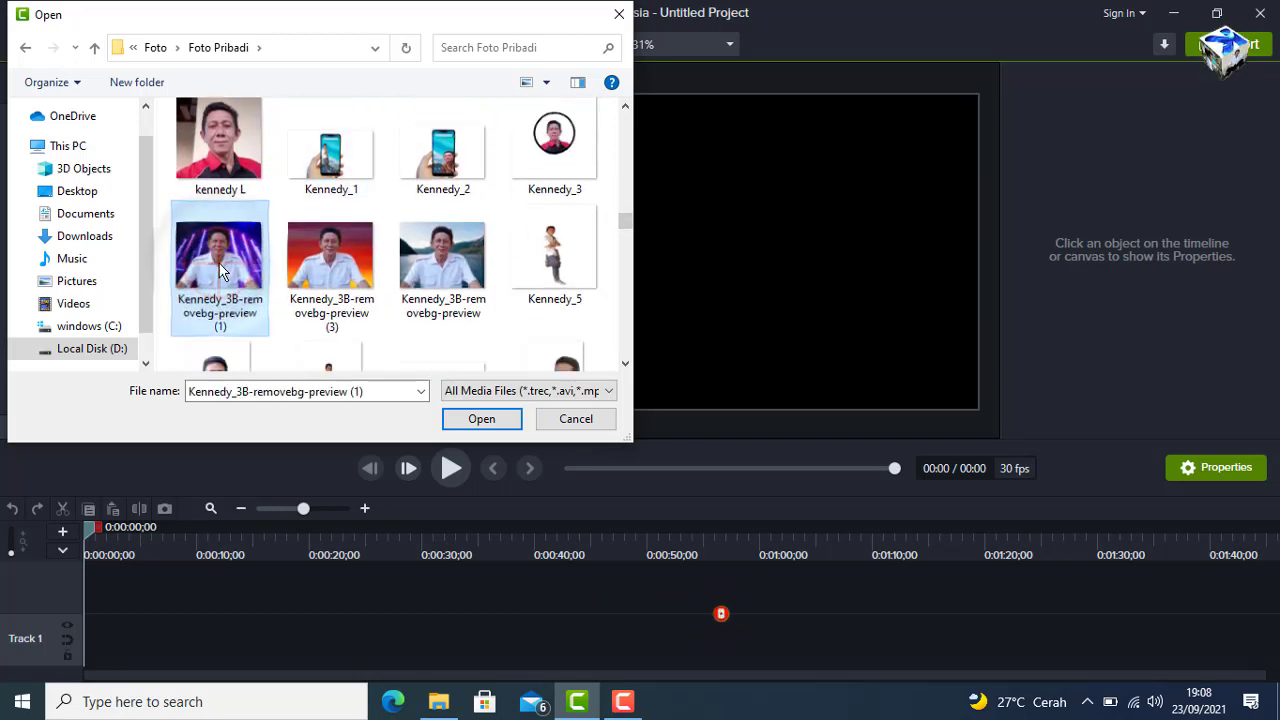
pyautogui.hotkey('shift', 'Right')
pyautogui.hotkey('shift', 'Right')
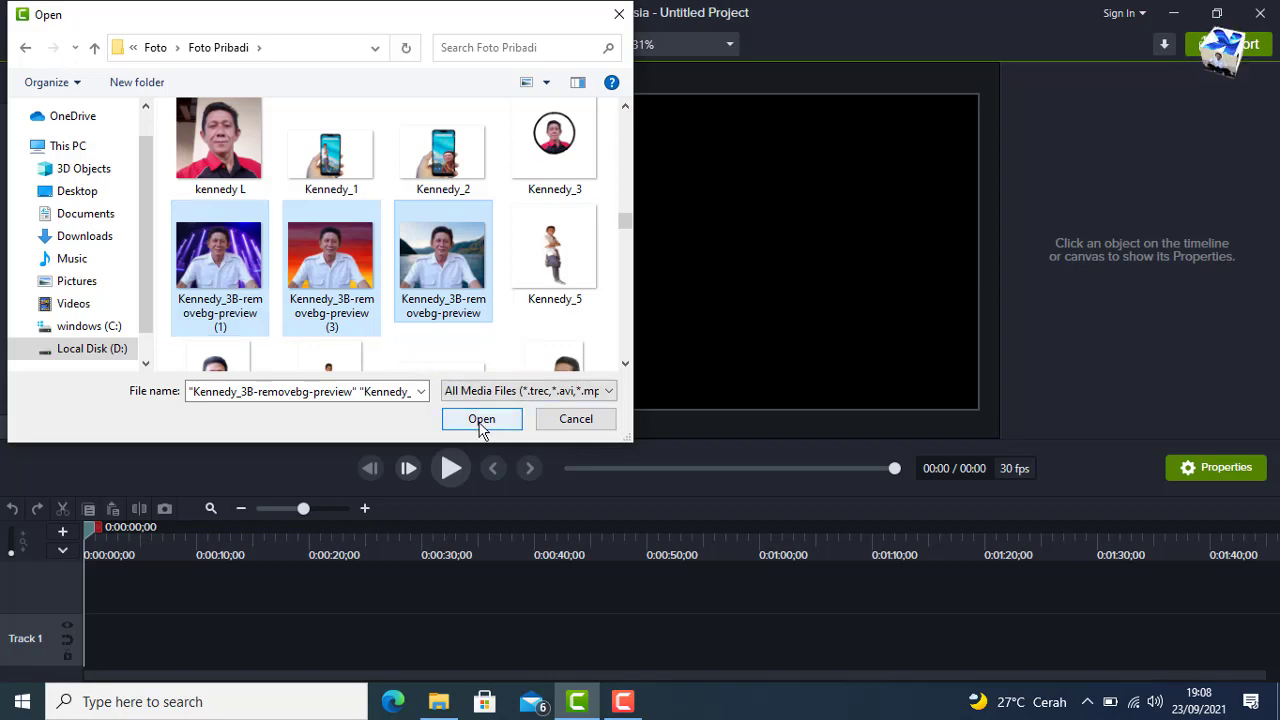
pyautogui.click(480, 420)
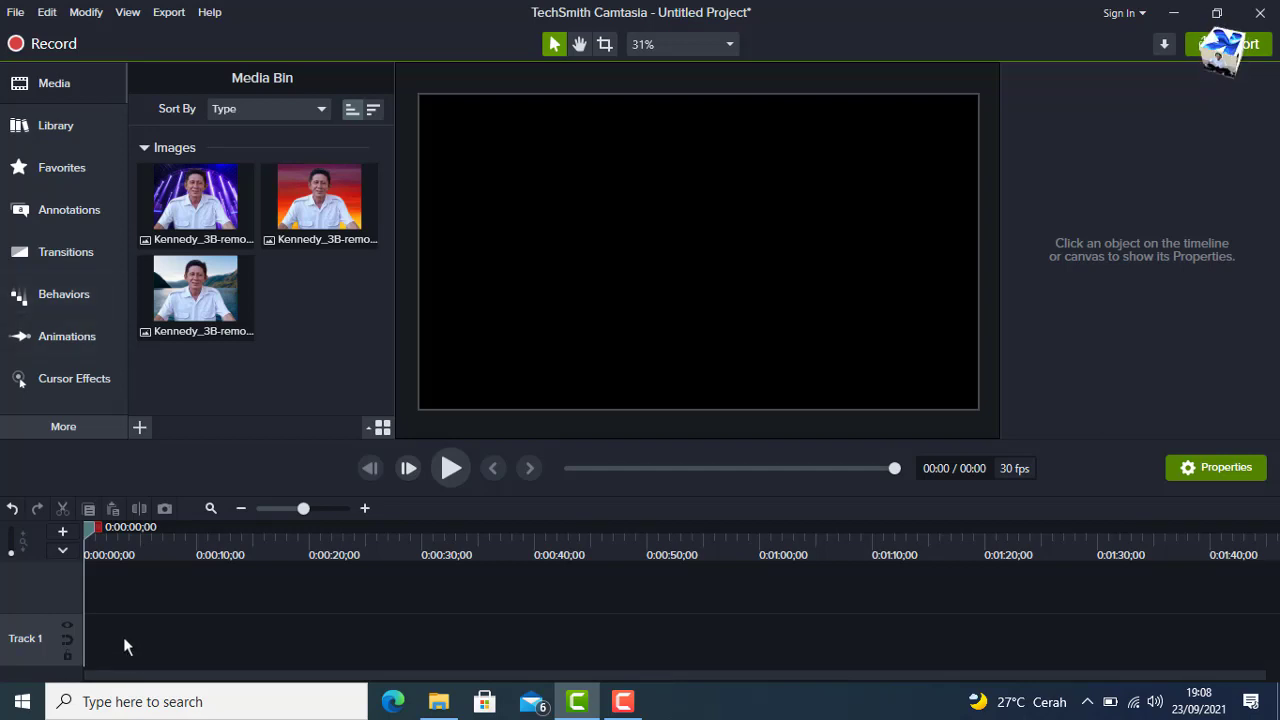
# Add the floatingboxes motion background from the Camtasia 2020 library to the start of the timeline
pyautogui.click(59, 127)
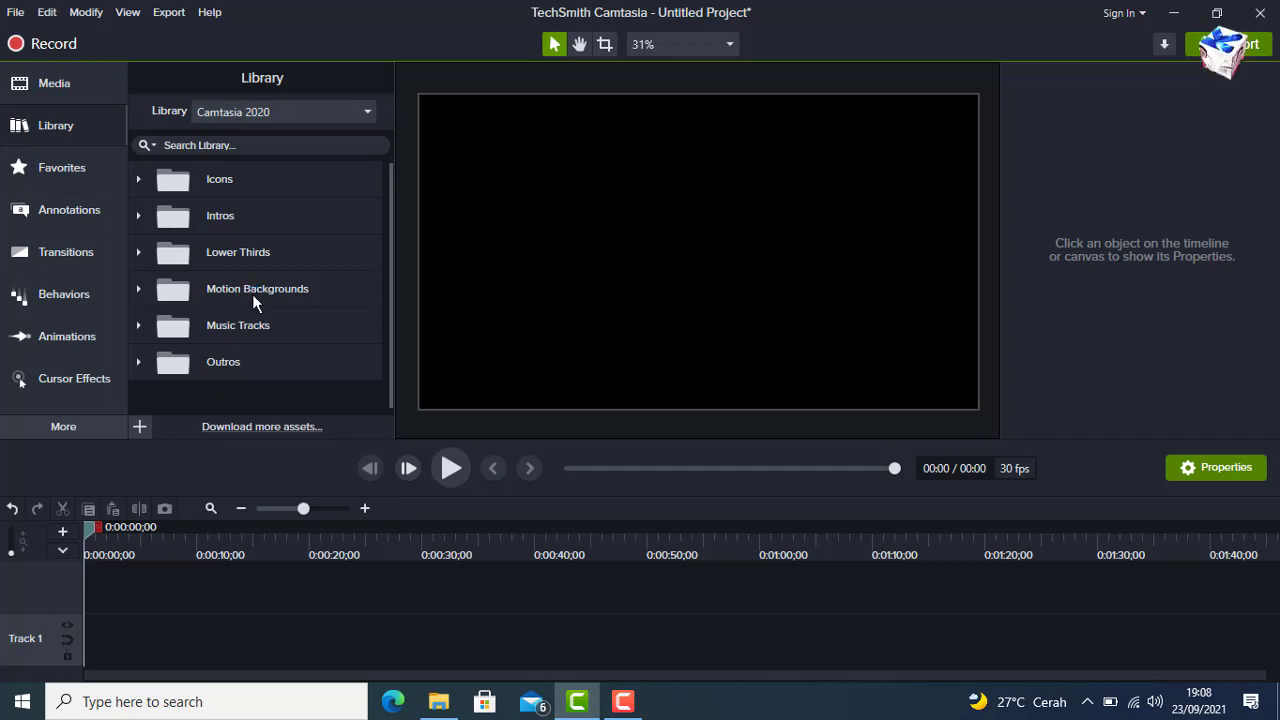
pyautogui.click(207, 290)
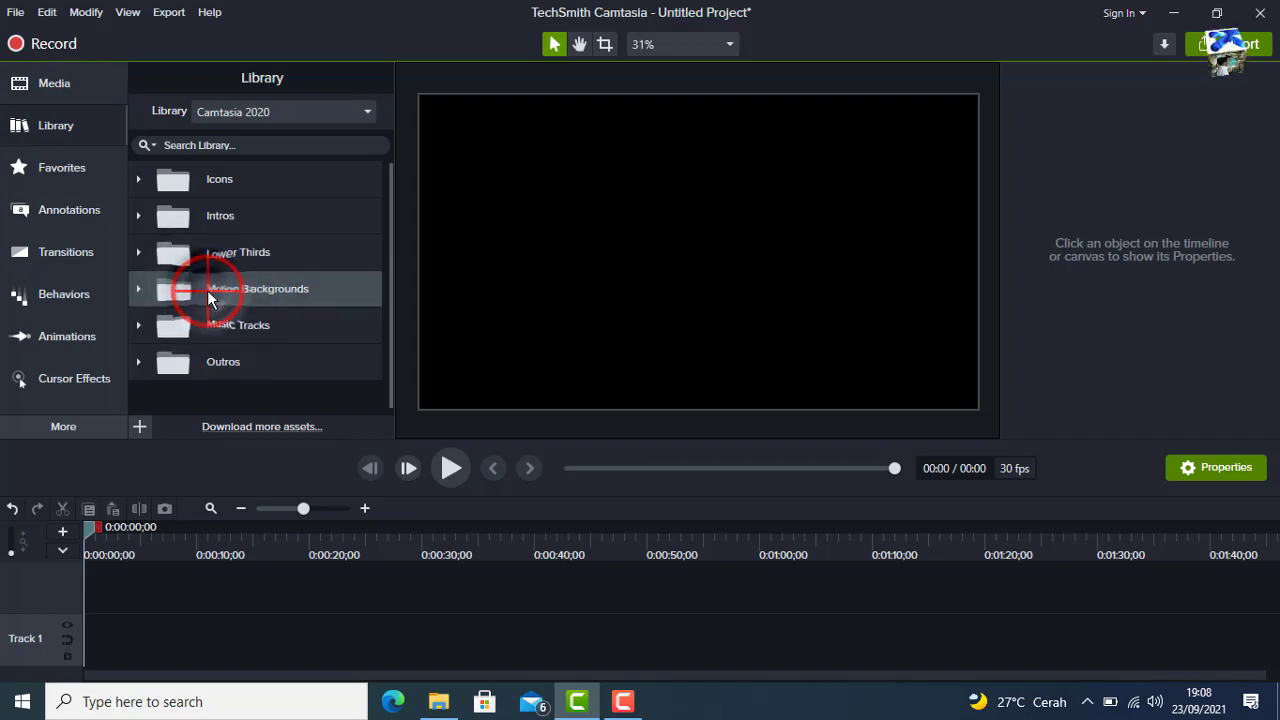
pyautogui.click(207, 290)
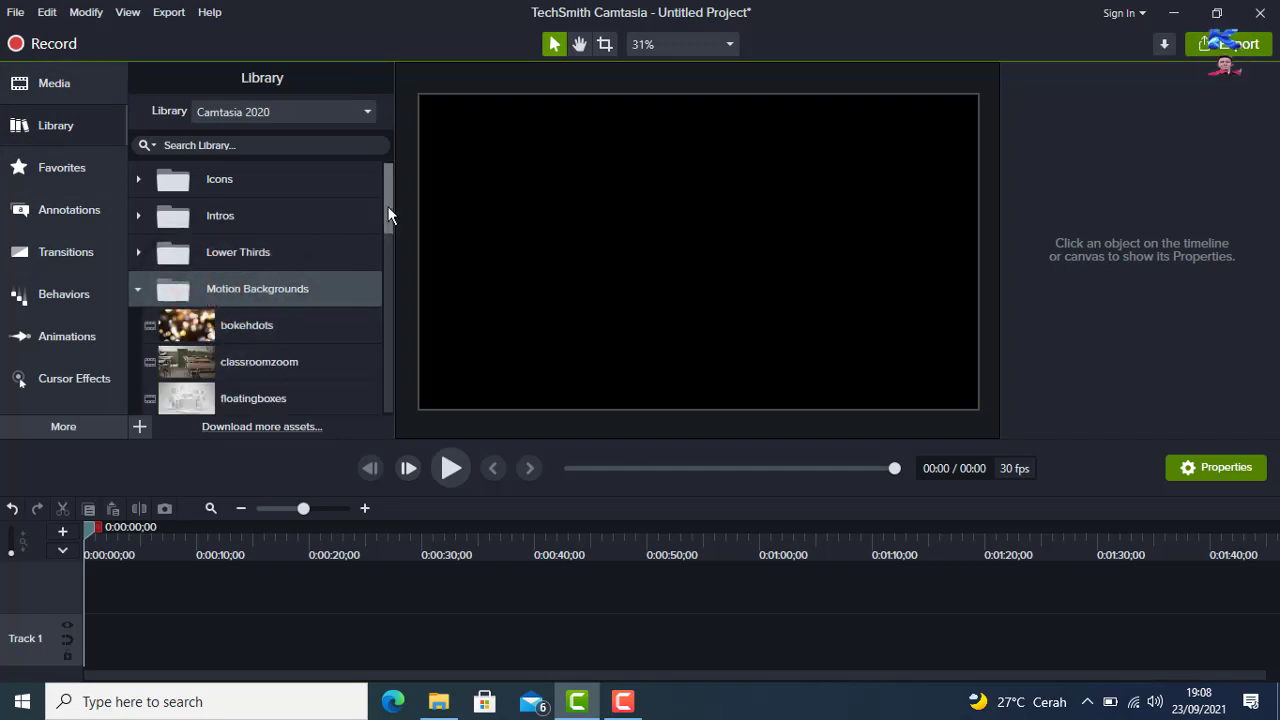
pyautogui.moveTo(388, 215); pyautogui.dragTo(388, 241)
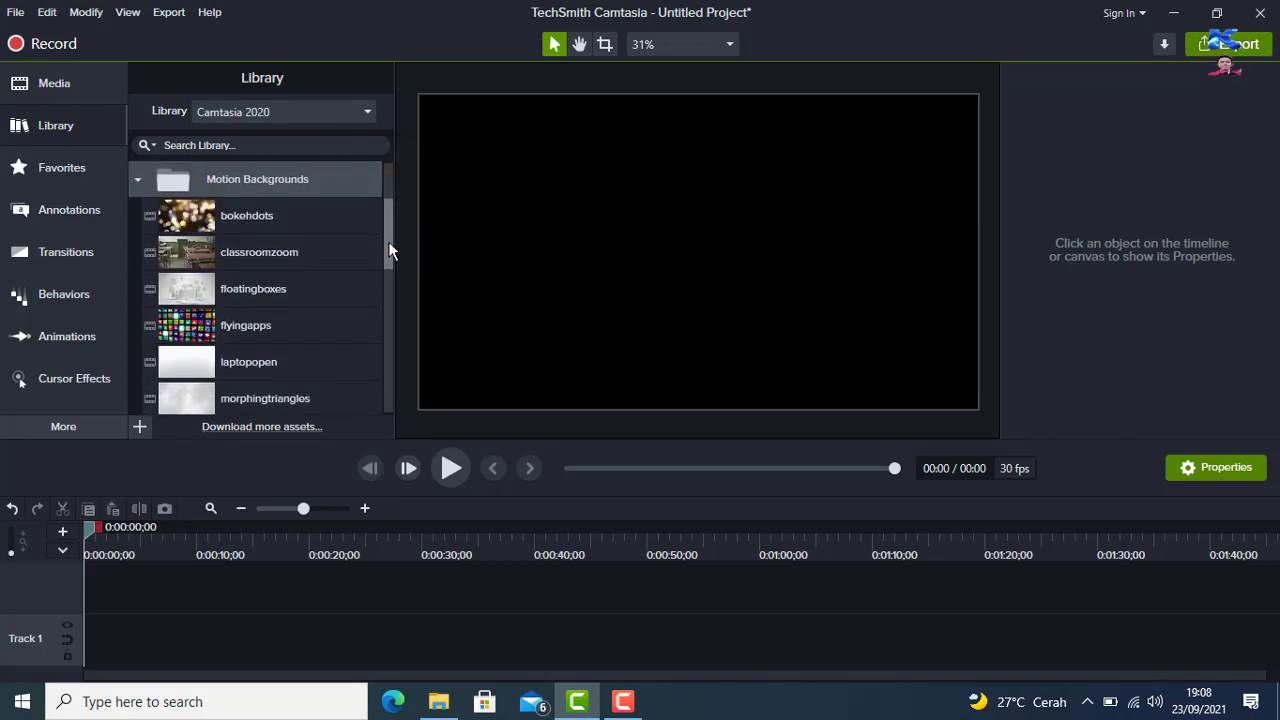
pyautogui.rightClick(246, 292)
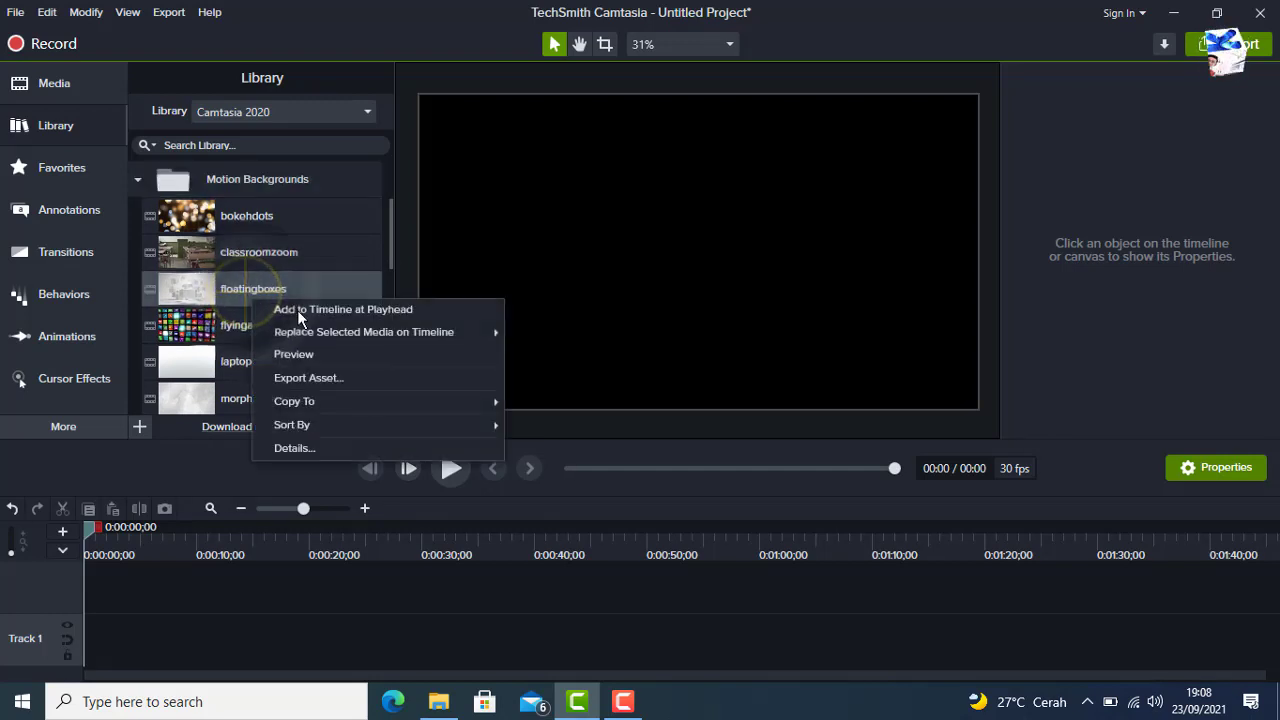
pyautogui.click(297, 310)
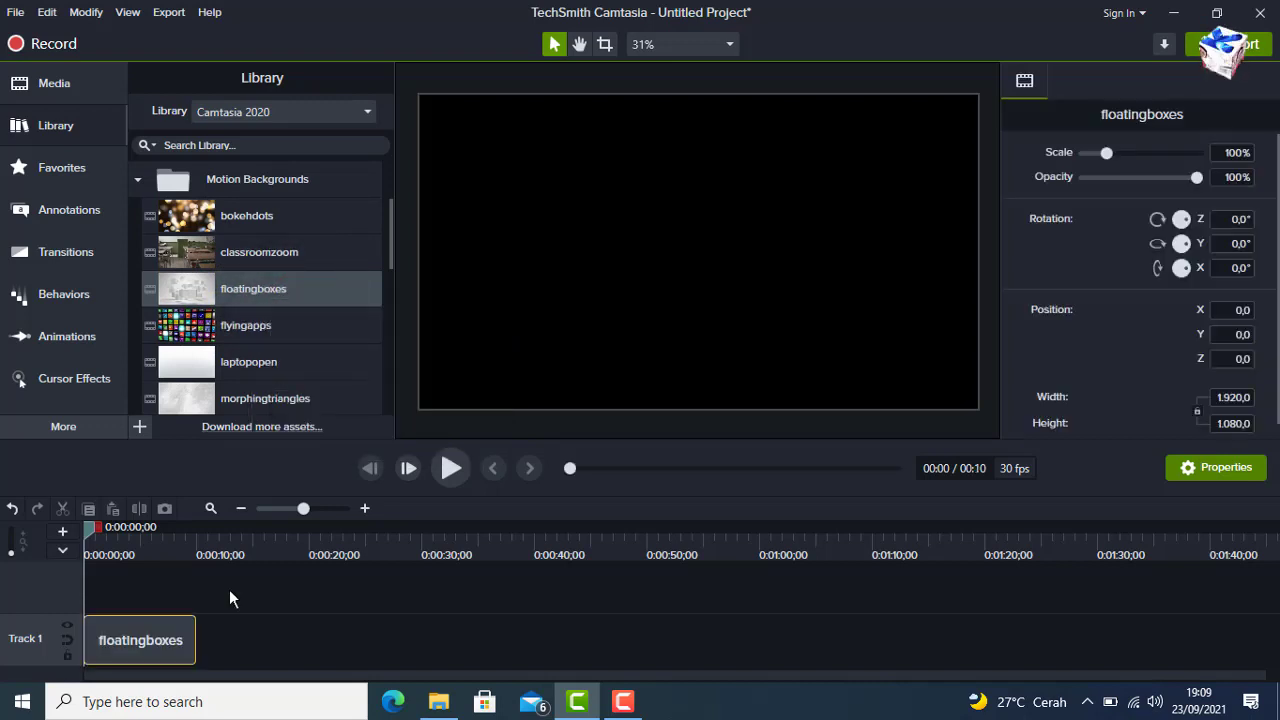
pyautogui.click(145, 652)
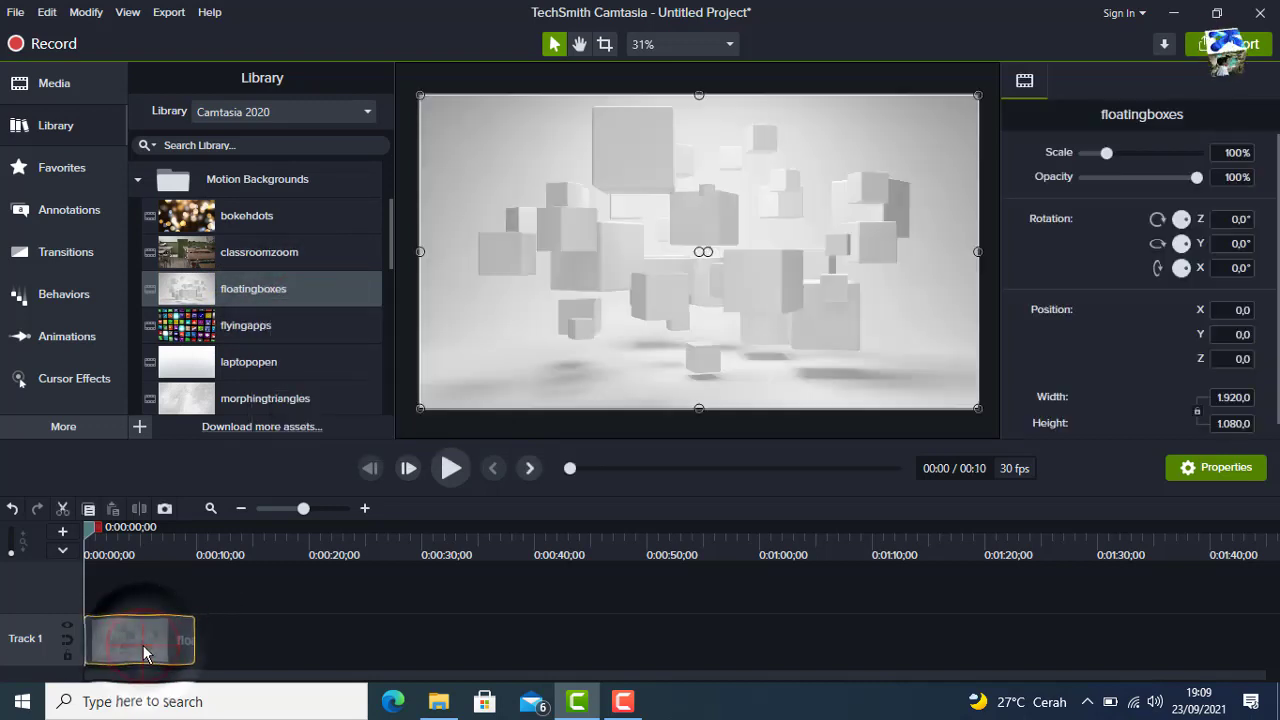
pyautogui.click(103, 569)
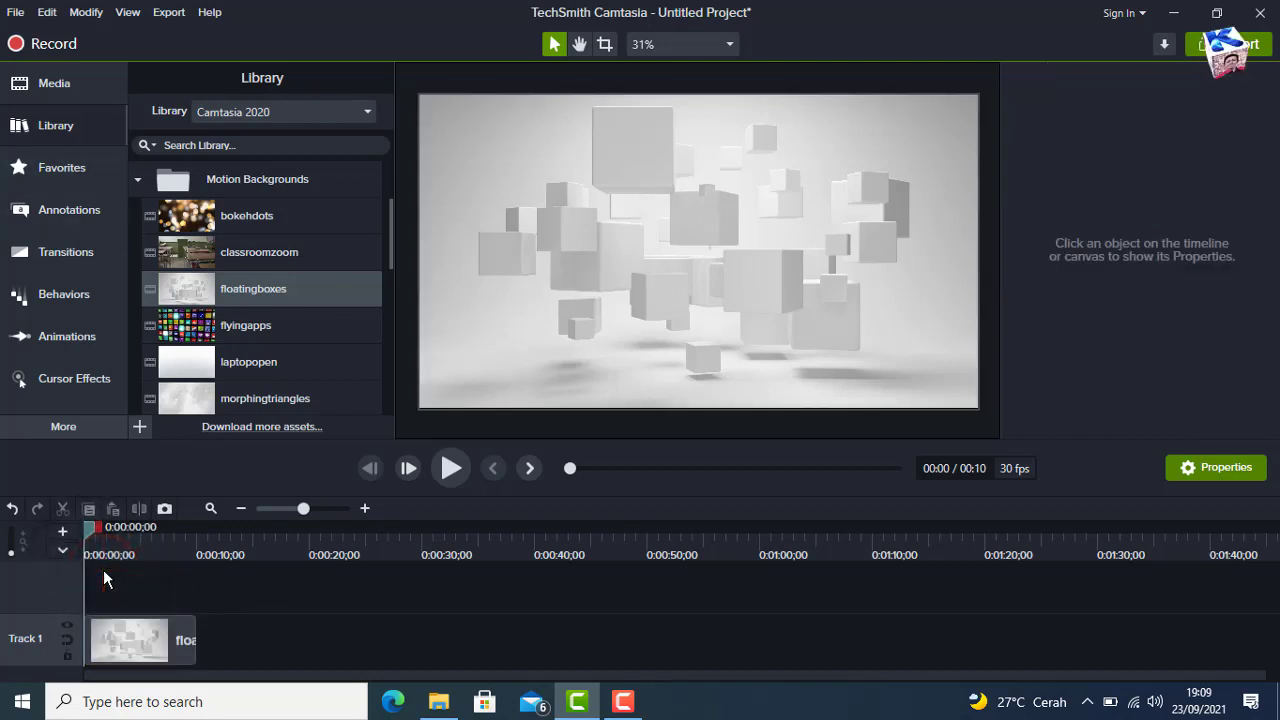
# Place the purple-background portrait from the imported media on a new track above floatingboxes, starting at 0:00:00;00
pyautogui.click(62, 81)
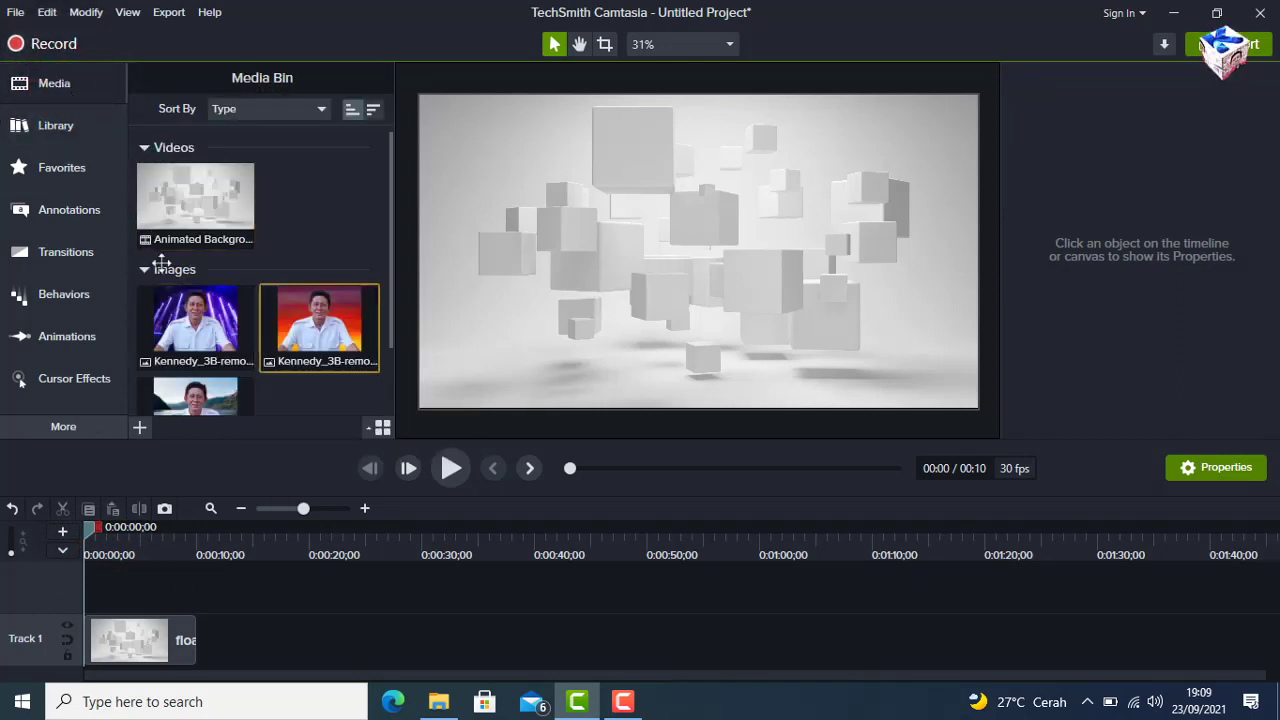
pyautogui.click(190, 318)
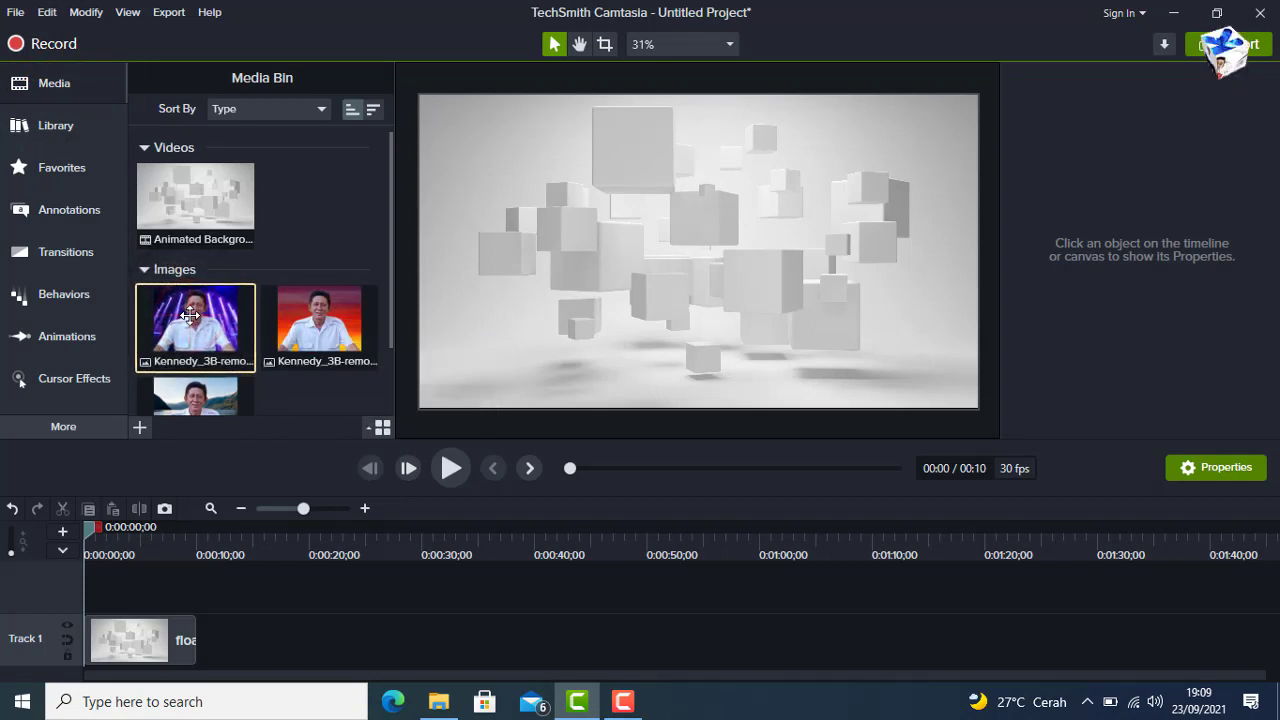
pyautogui.moveTo(190, 316); pyautogui.dragTo(138, 603)
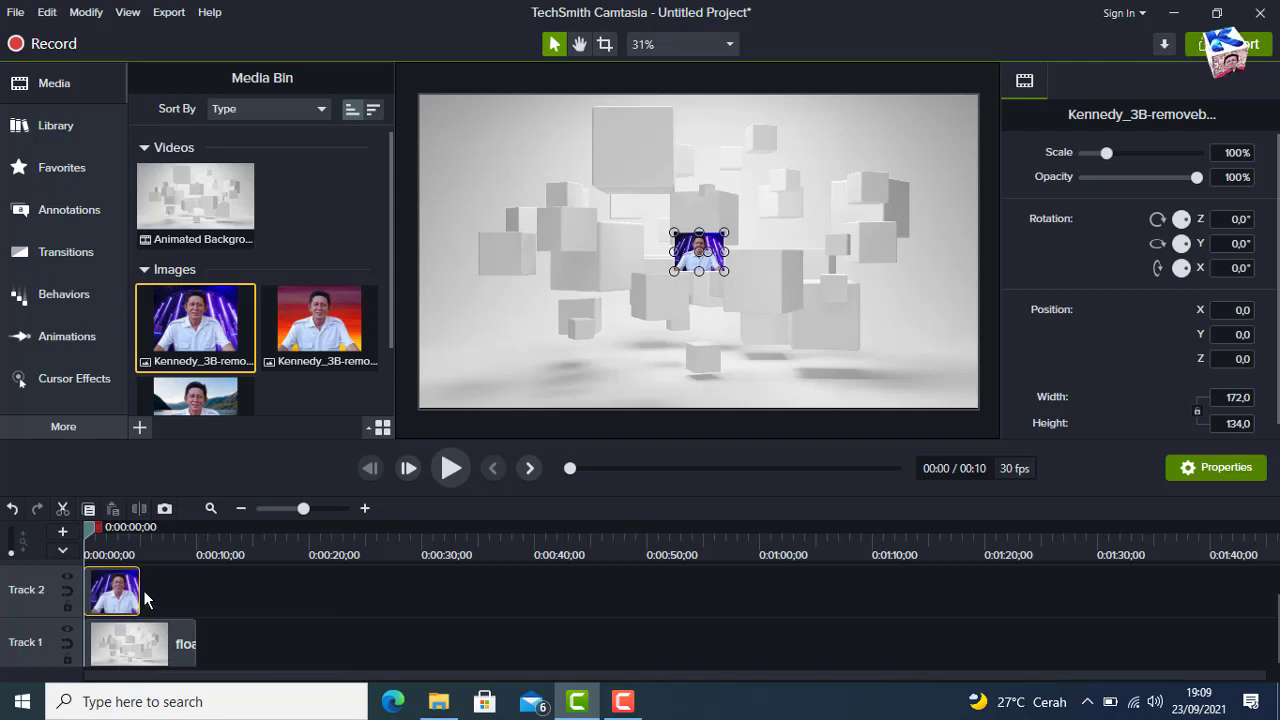
# Extend the portrait clip on Track 2 to a duration of about 14 seconds
pyautogui.moveTo(138, 588); pyautogui.dragTo(524, 590)
pyautogui.click(172, 593)
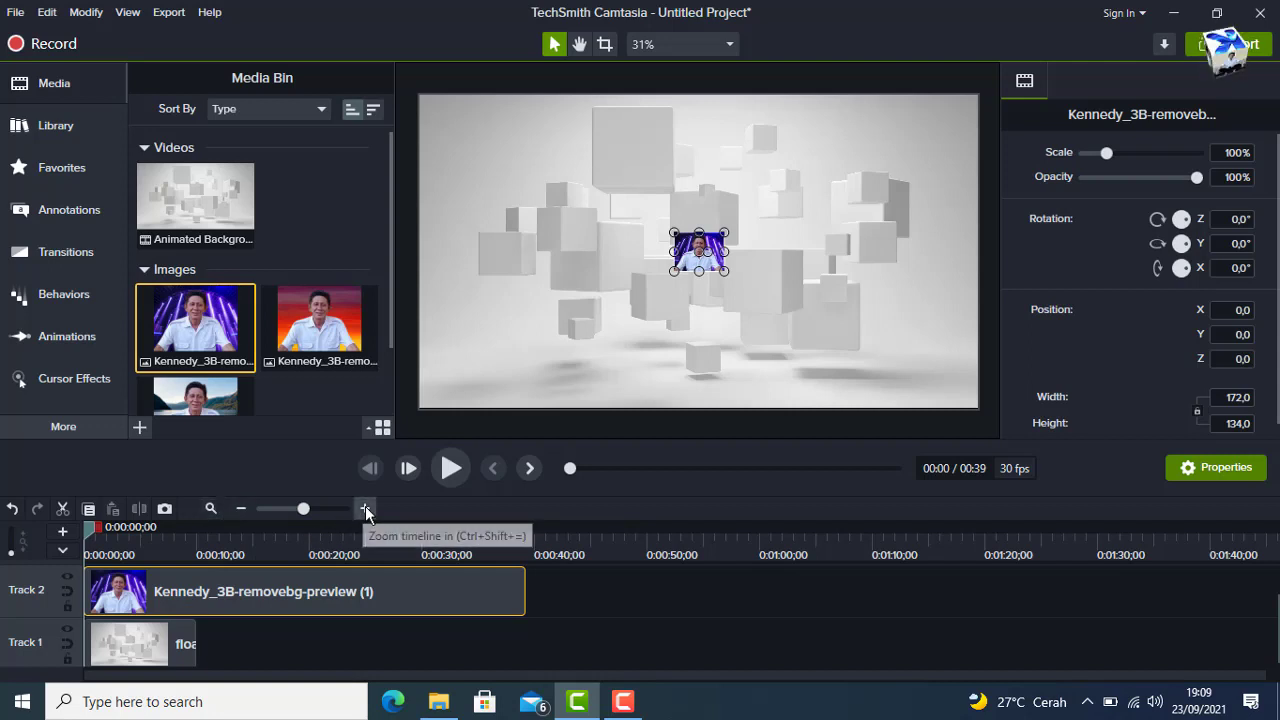
pyautogui.moveTo(306, 508); pyautogui.dragTo(312, 513)
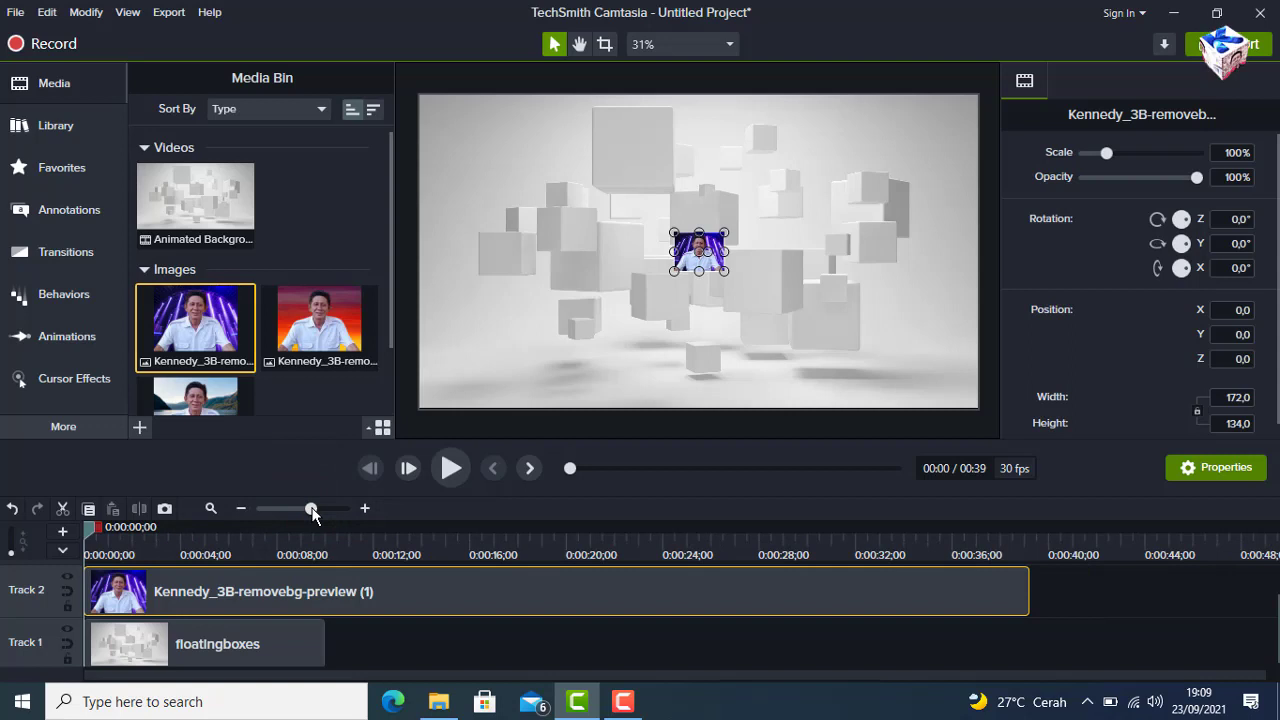
pyautogui.click(1025, 586)
pyautogui.moveTo(1025, 586); pyautogui.dragTo(434, 590)
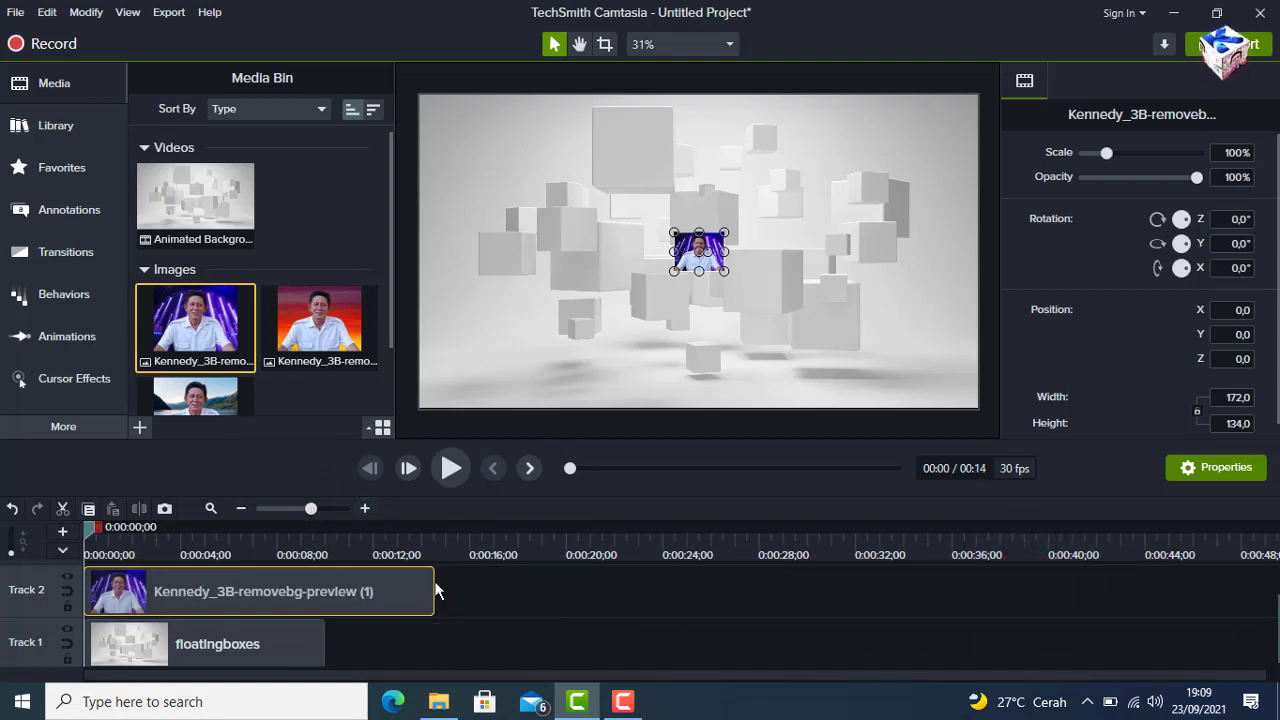
# Enlarge the portrait to about 128% and move it to the canvas's upper left, at about X -731, Y 162
pyautogui.click(364, 508)
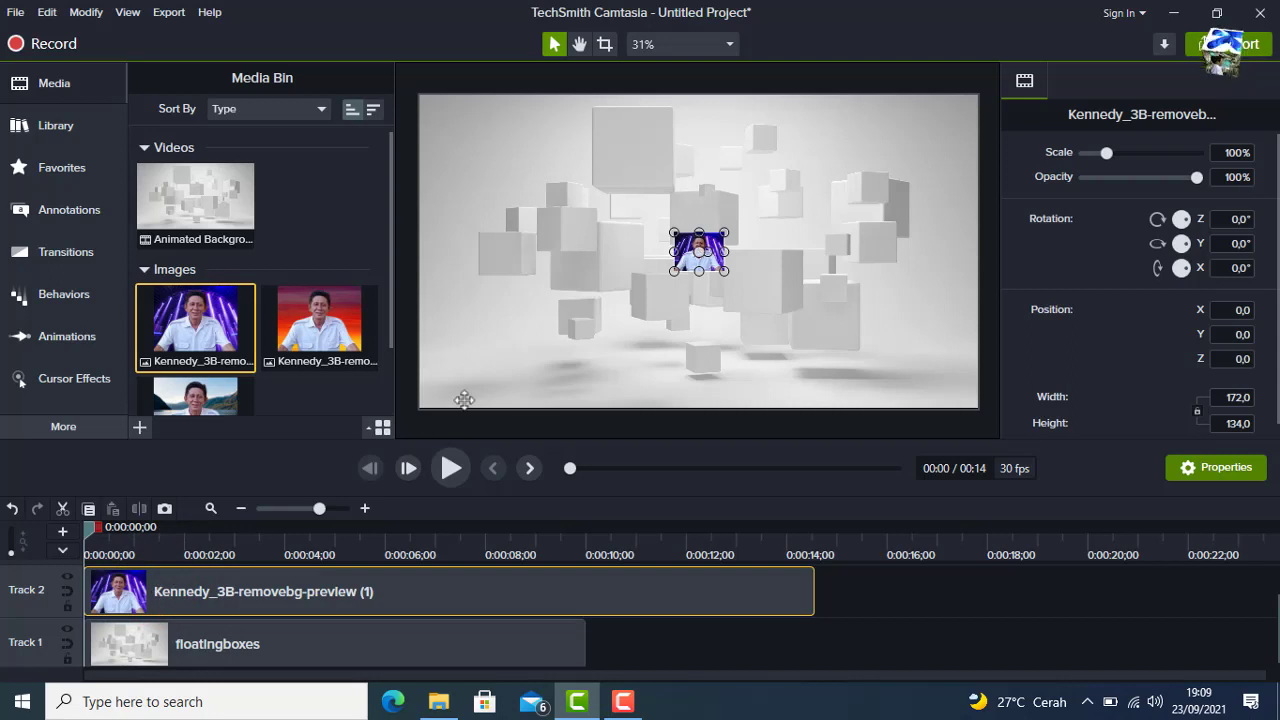
pyautogui.moveTo(698, 252); pyautogui.dragTo(520, 231)
pyautogui.click(487, 213)
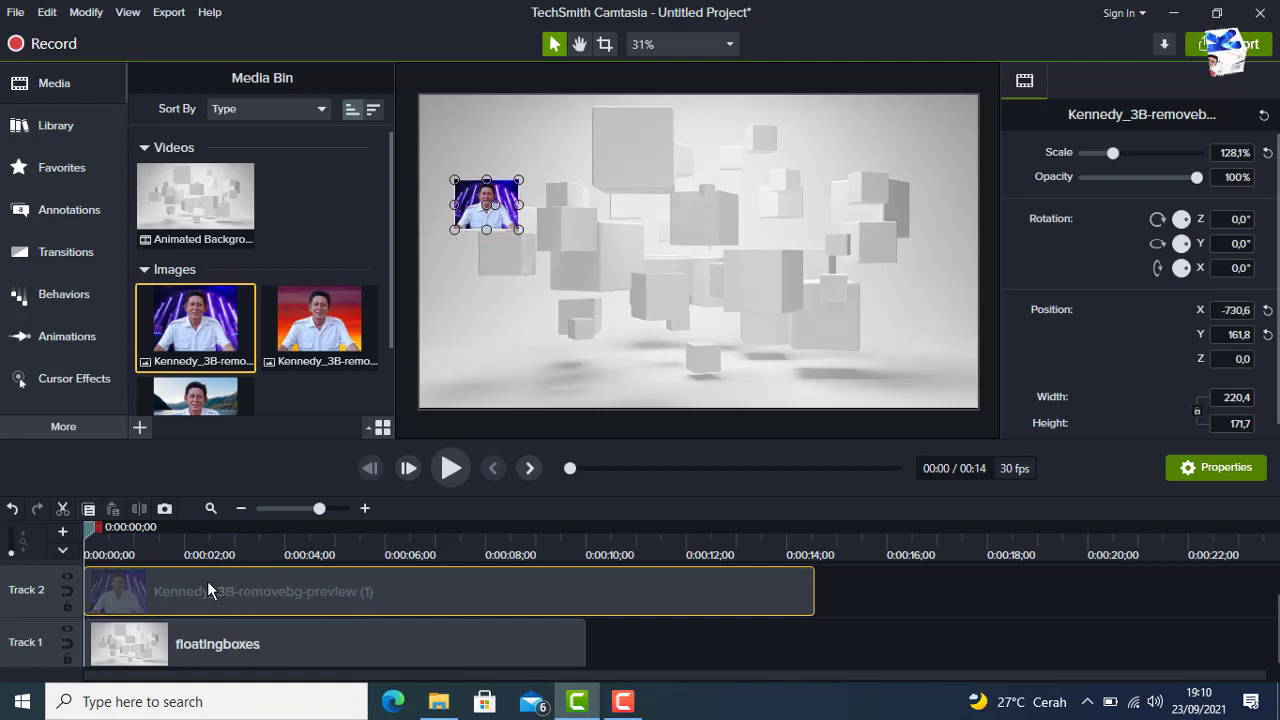
# Add a Custom animation at the start of the portrait clip, ending with the portrait at about X 702, Y 194
pyautogui.click(77, 342)
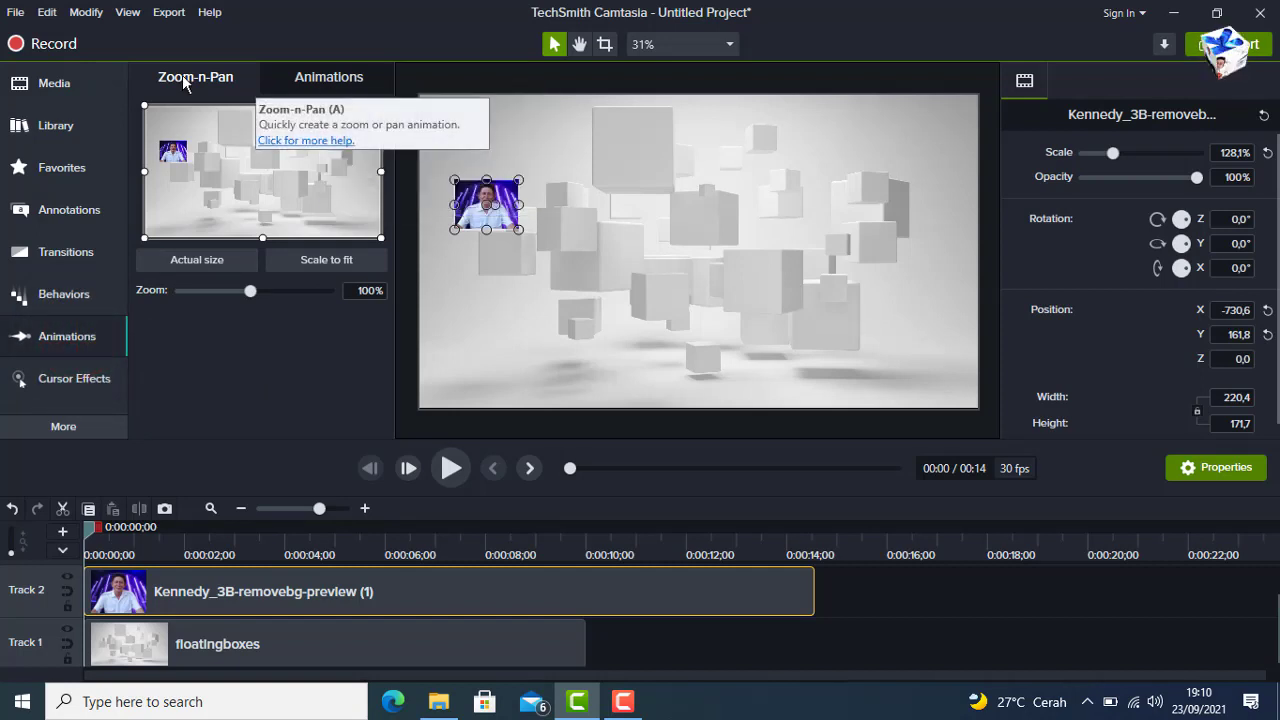
pyautogui.click(323, 80)
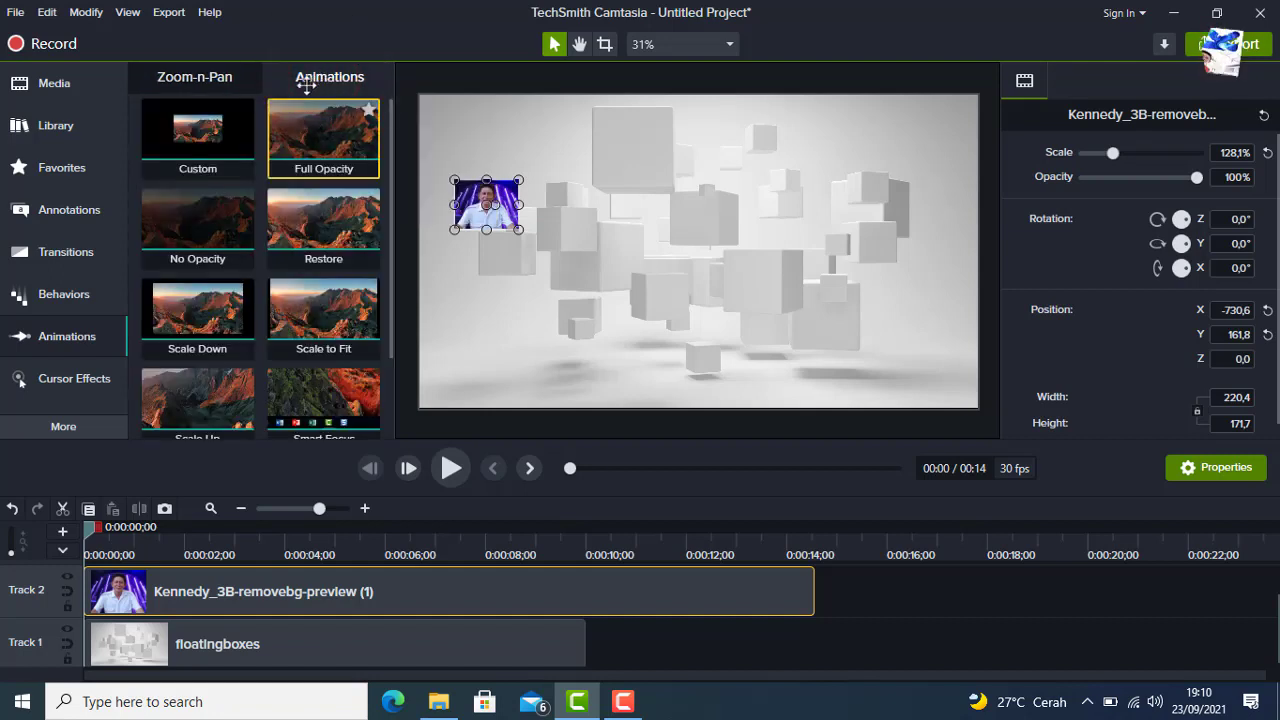
pyautogui.click(191, 129)
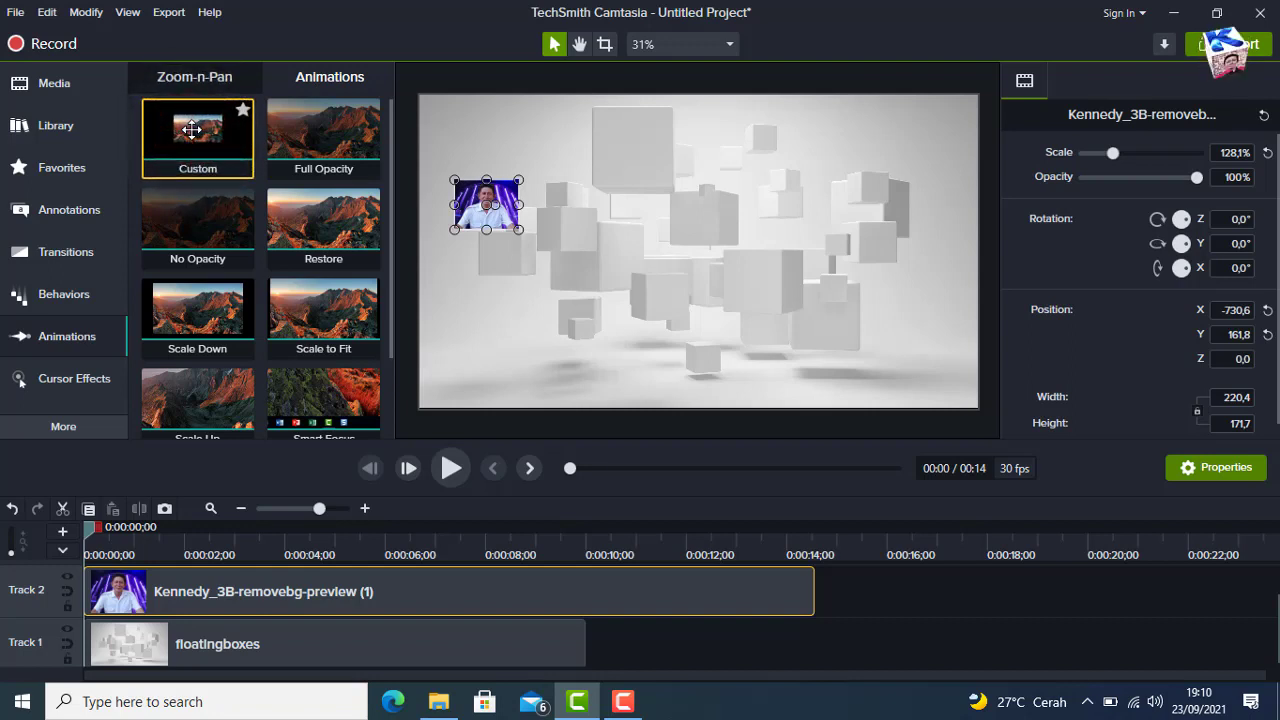
pyautogui.moveTo(191, 129); pyautogui.dragTo(119, 600)
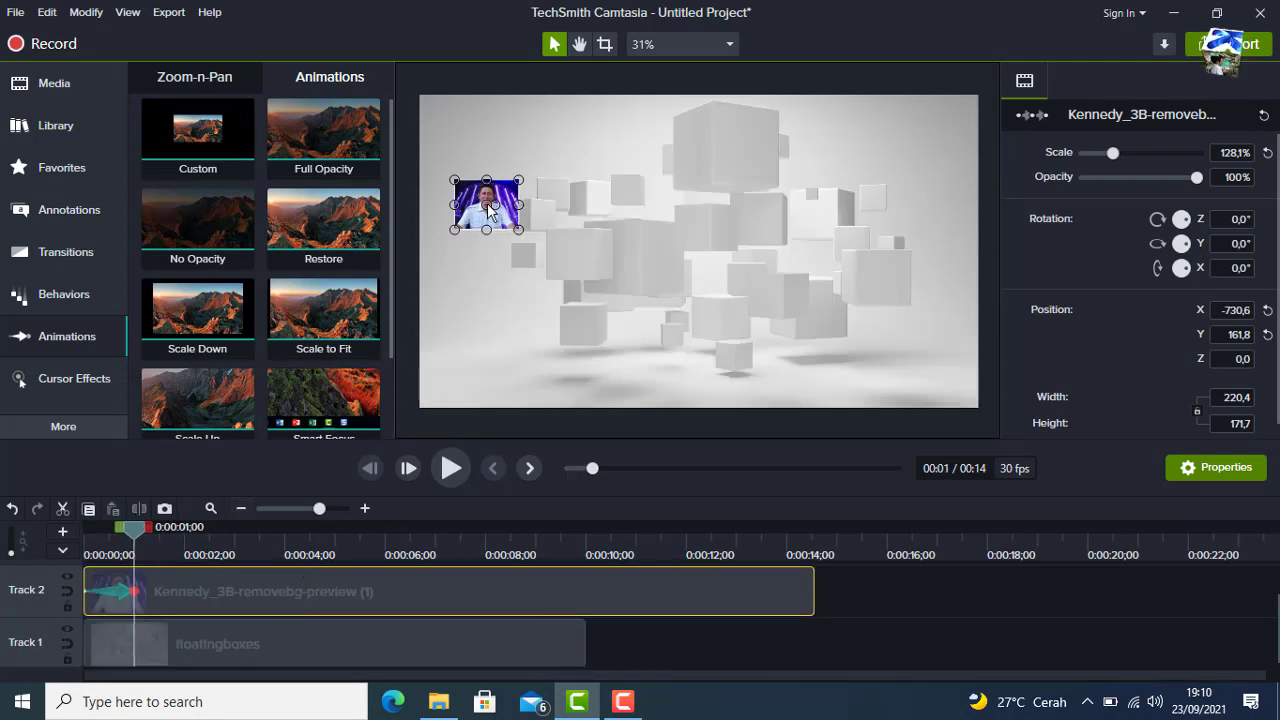
pyautogui.moveTo(486, 204); pyautogui.dragTo(903, 194)
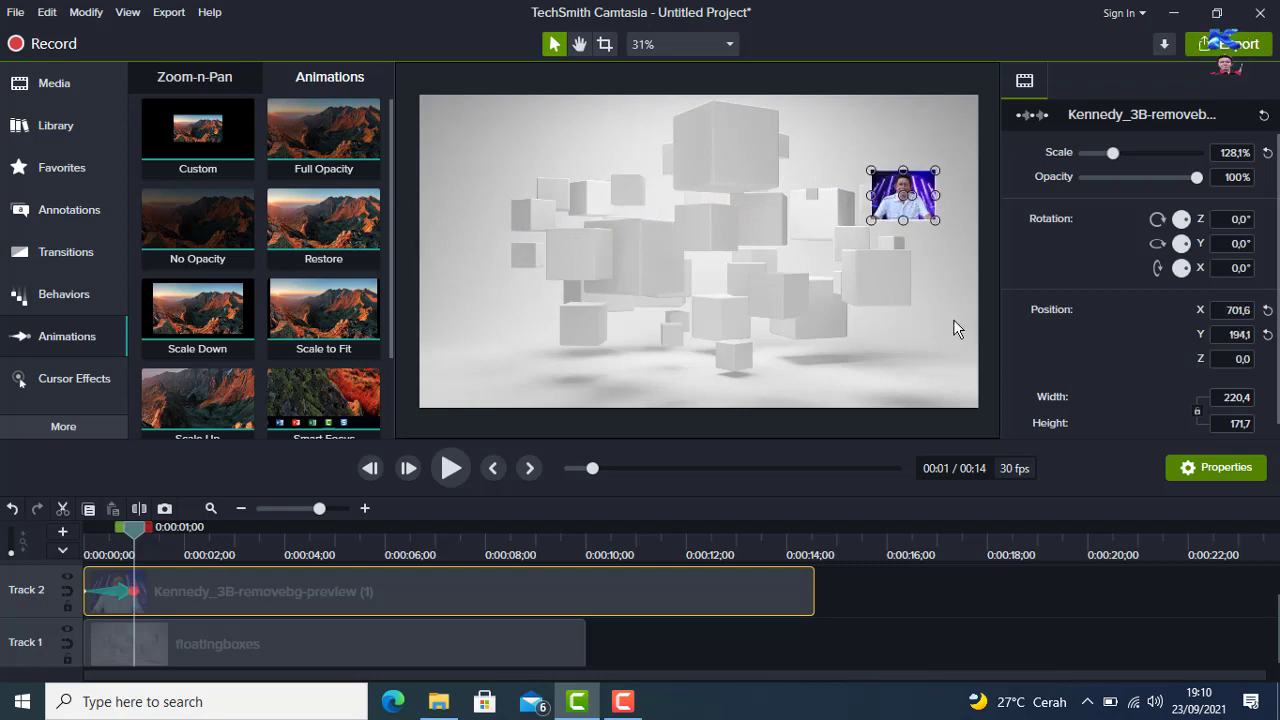
# Play the timeline from the start to preview the portrait's movement across the canvas
pyautogui.moveTo(133, 530); pyautogui.dragTo(67, 541)
pyautogui.click(450, 474)
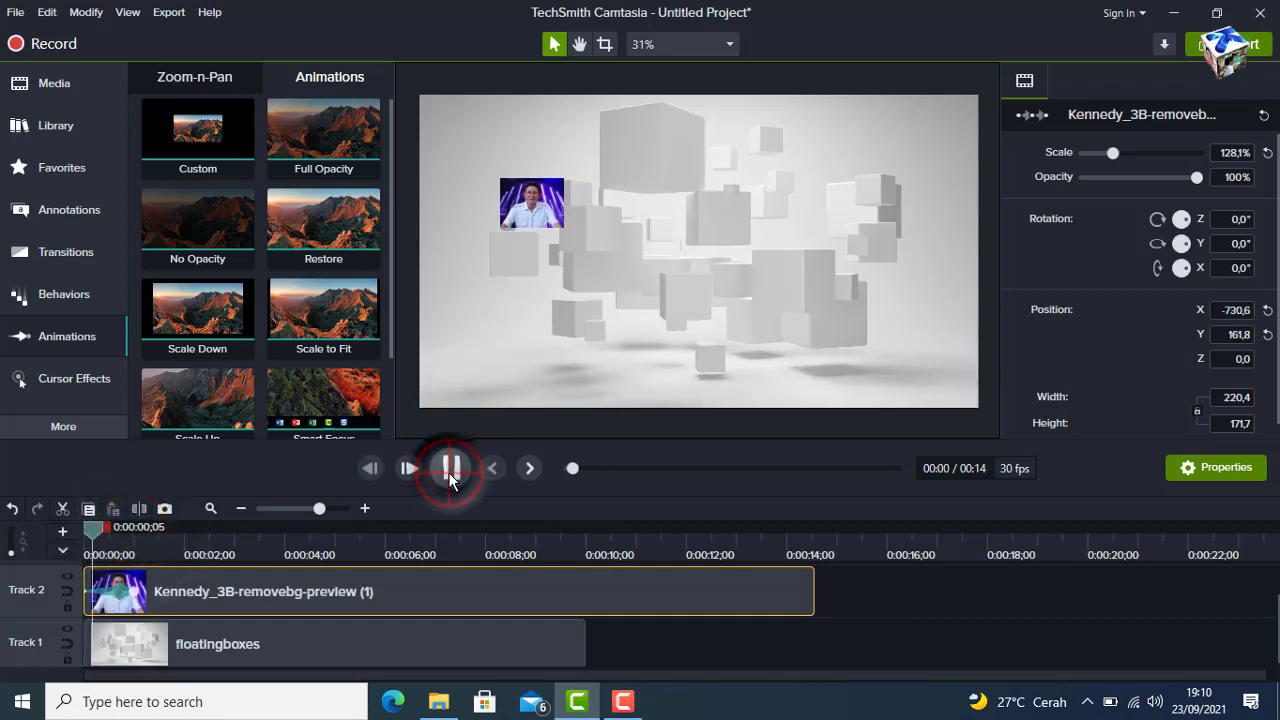
pyautogui.click(451, 470)
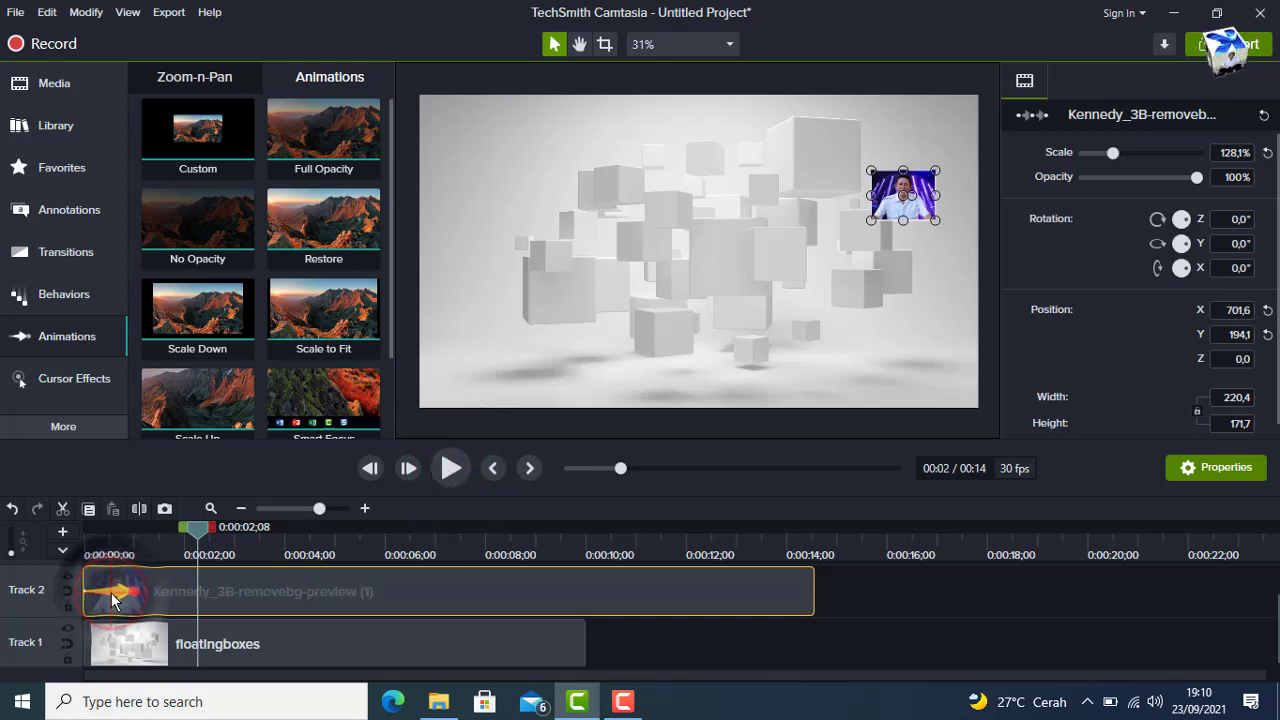
# Lengthen the portrait's animation so it ends at 0:00:01;26, playing the timeline from the start to check its speed
pyautogui.moveTo(120, 592); pyautogui.dragTo(155, 591)
pyautogui.moveTo(155, 535); pyautogui.dragTo(86, 530)
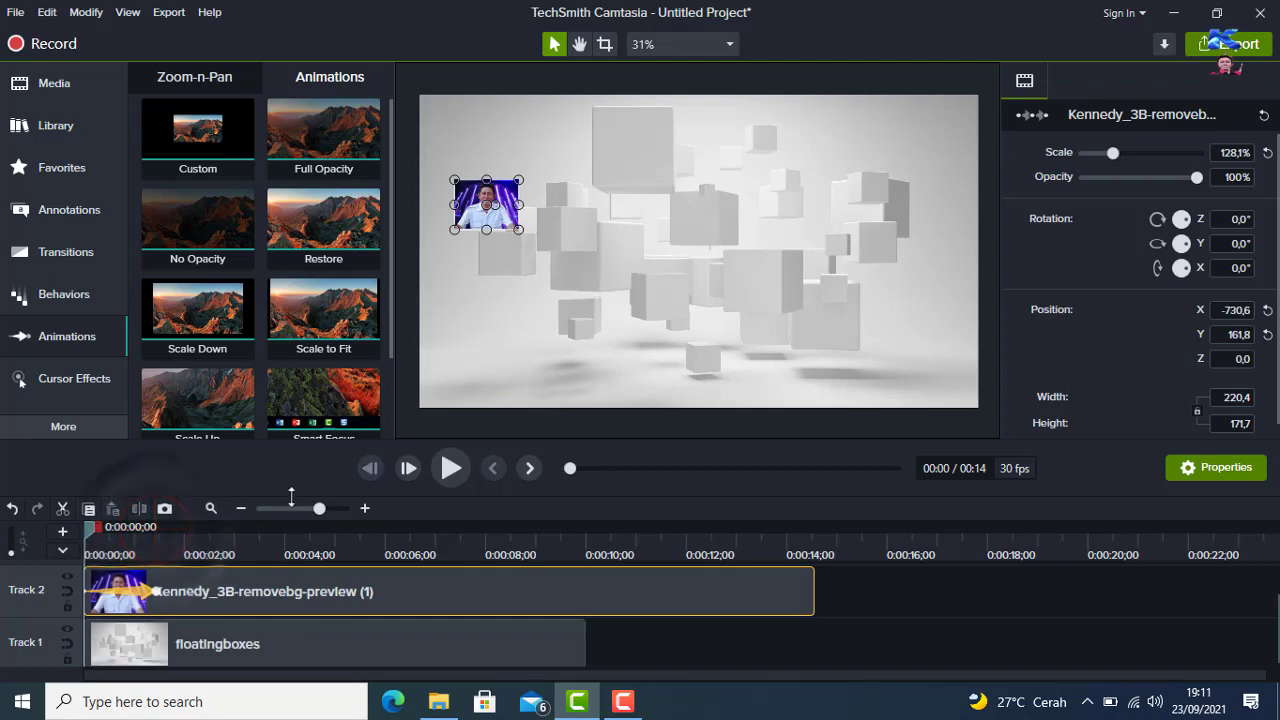
pyautogui.click(451, 469)
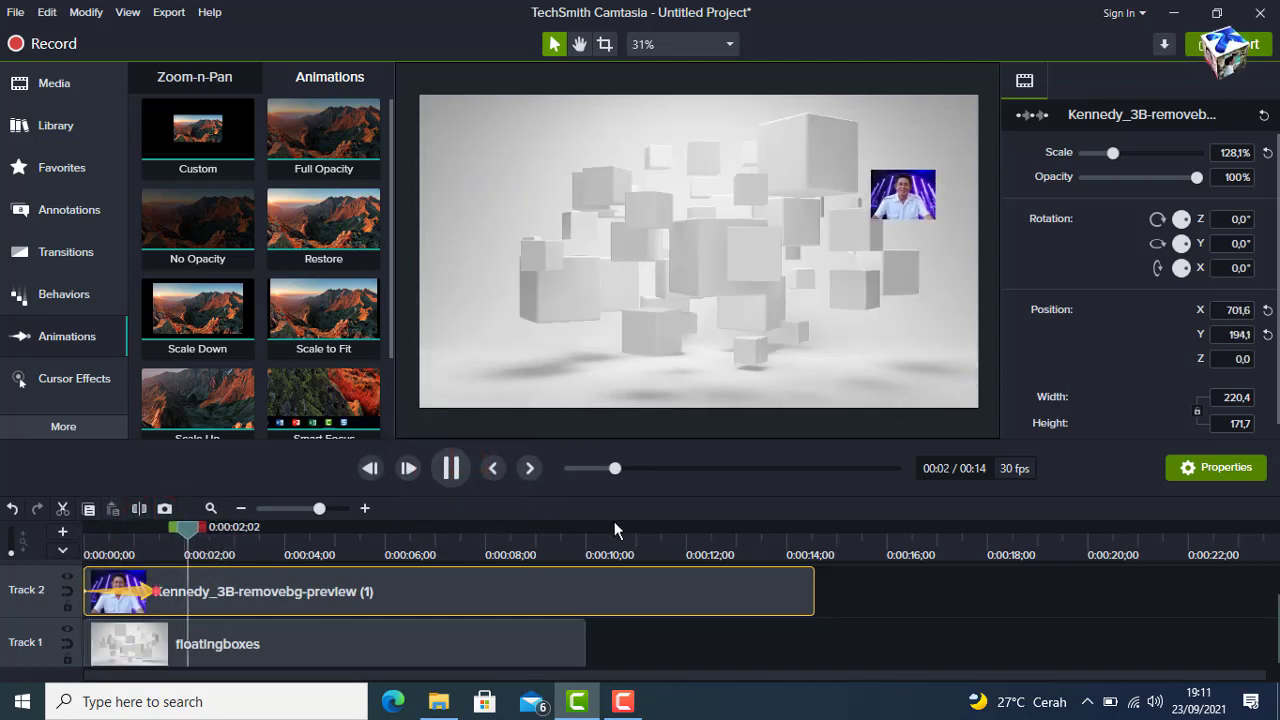
pyautogui.click(451, 469)
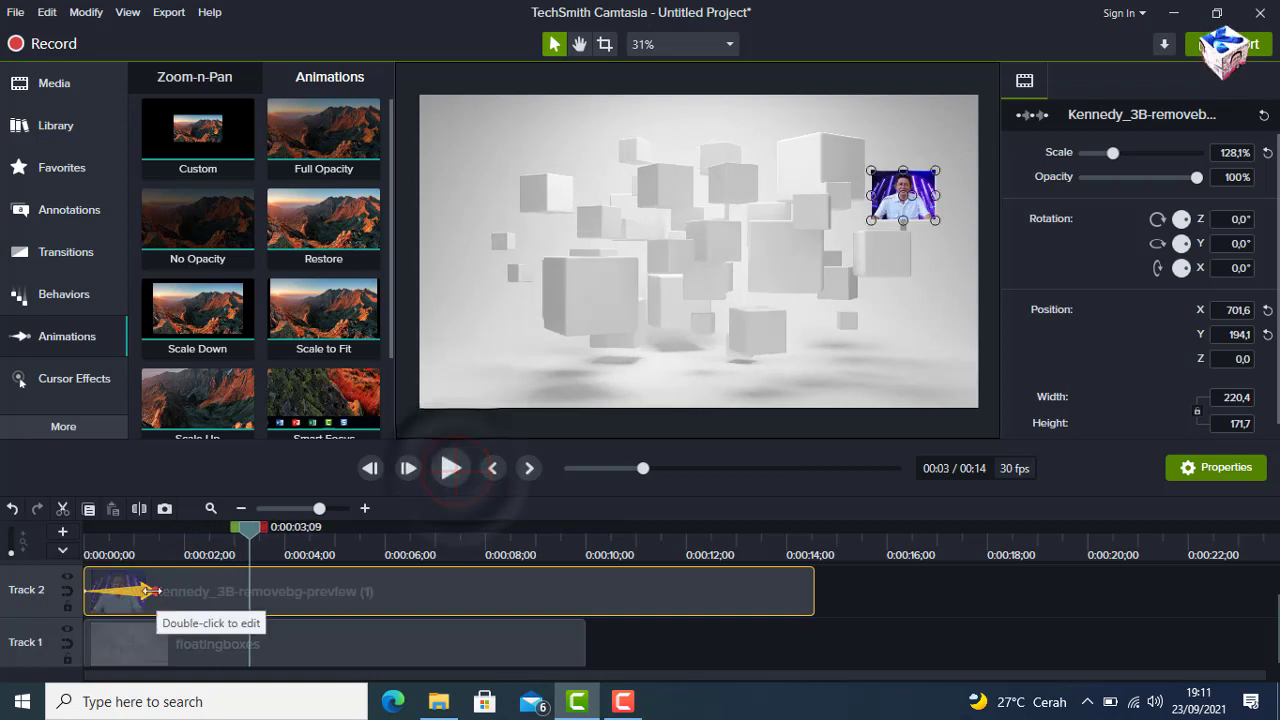
pyautogui.moveTo(150, 590); pyautogui.dragTo(177, 590)
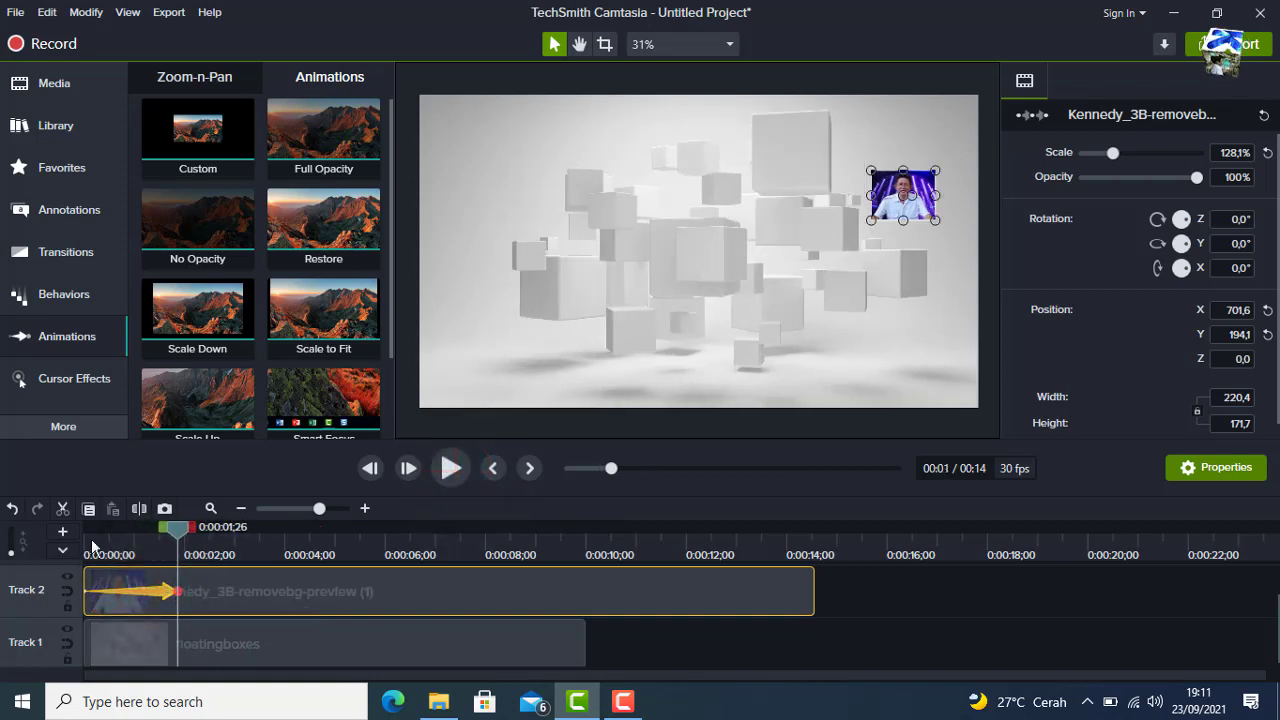
# Replay the portrait's animation from its start and shorten the Track 2 portrait clip to 10 seconds, matching the background clip's end
pyautogui.click(91, 539)
pyautogui.click(432, 467)
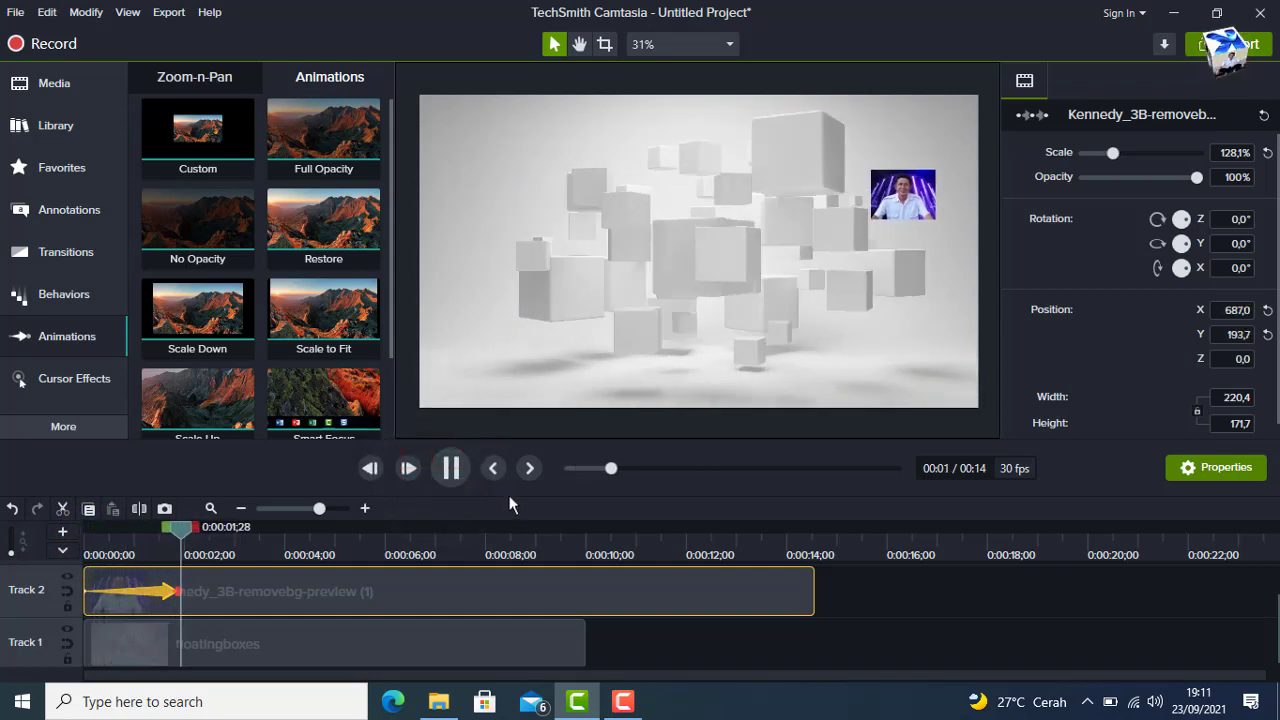
pyautogui.click(451, 467)
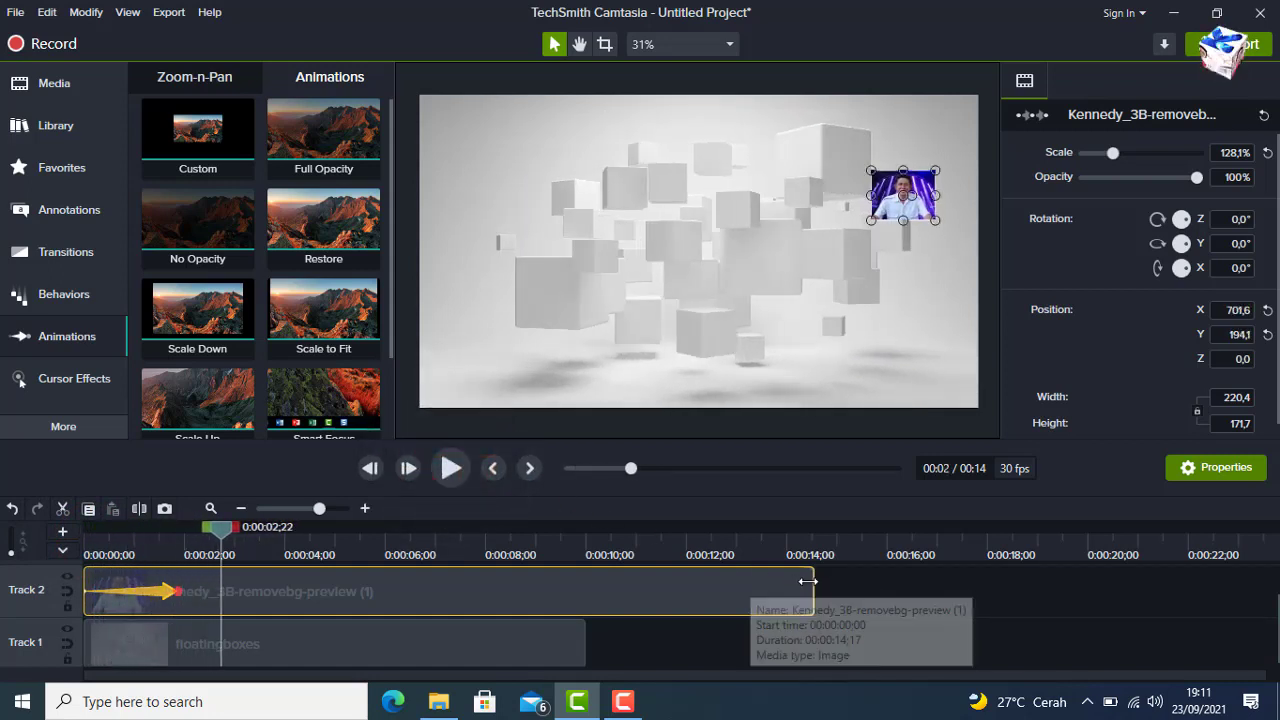
pyautogui.moveTo(797, 581); pyautogui.dragTo(578, 592)
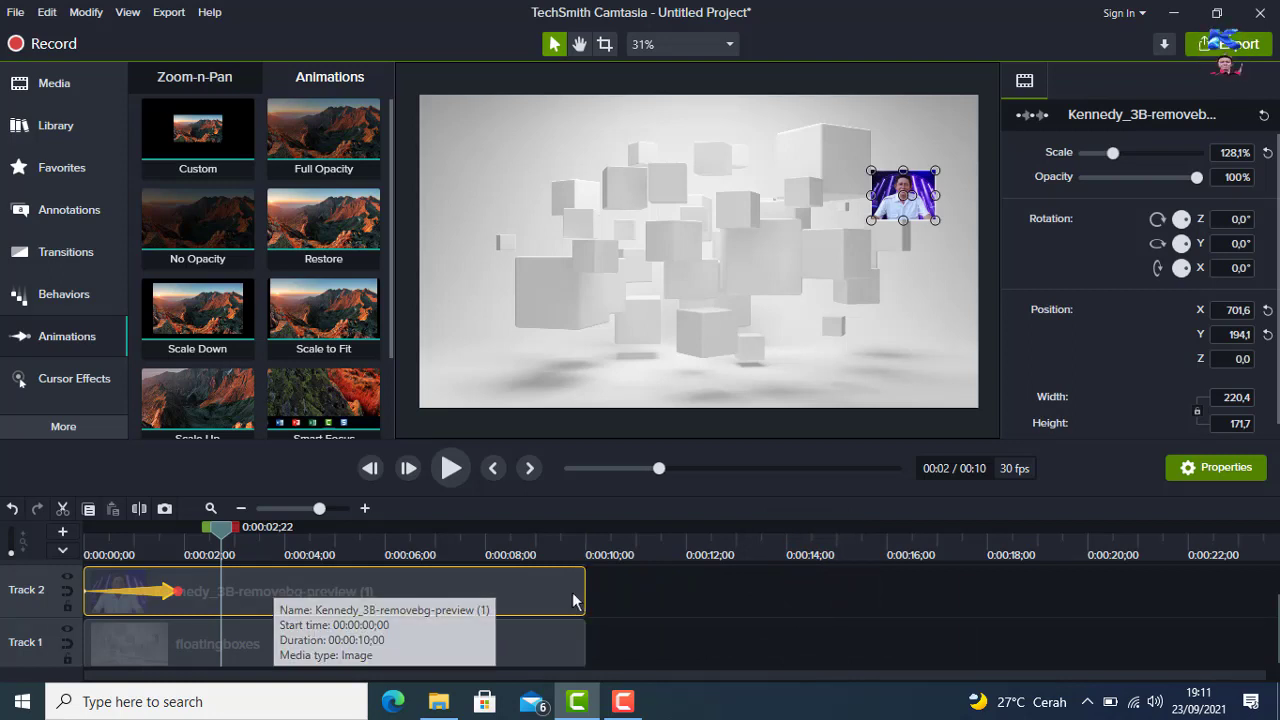
# Add the red-background portrait at the start of a new Track 3 and extend its clip to the end of the Track 2 clip
pyautogui.scroll(1, 326, 590)
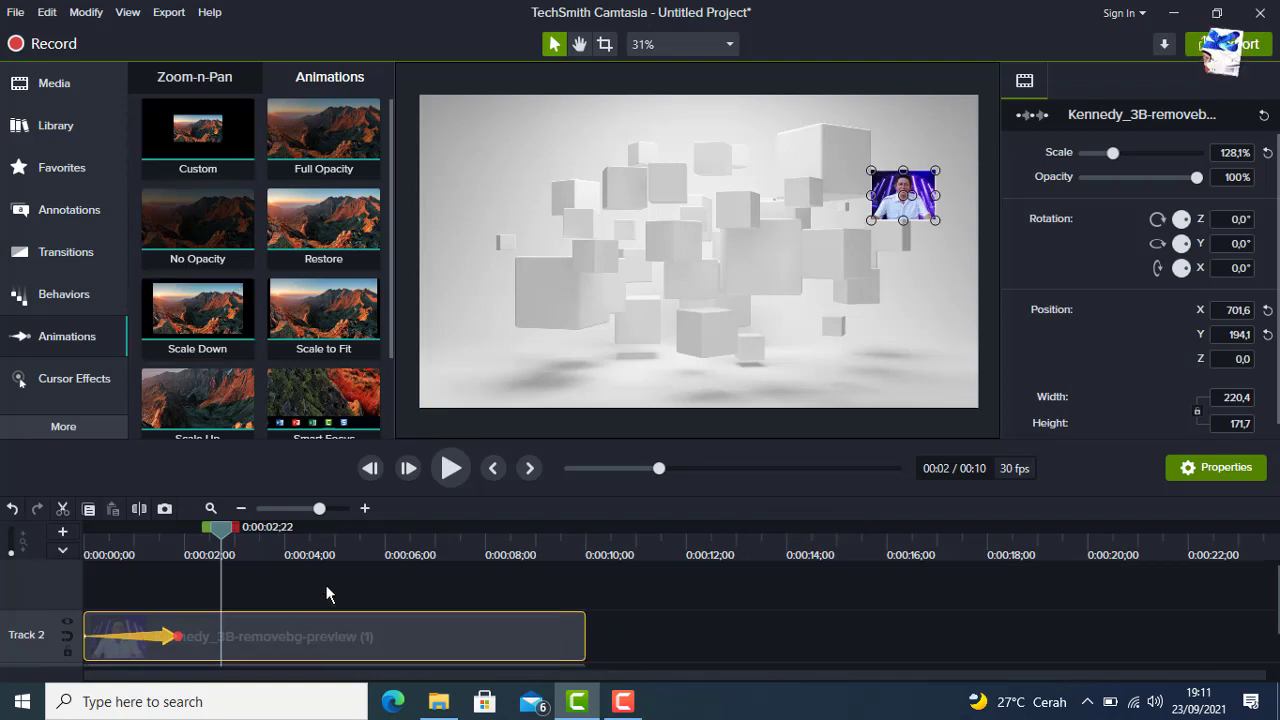
pyautogui.click(55, 88)
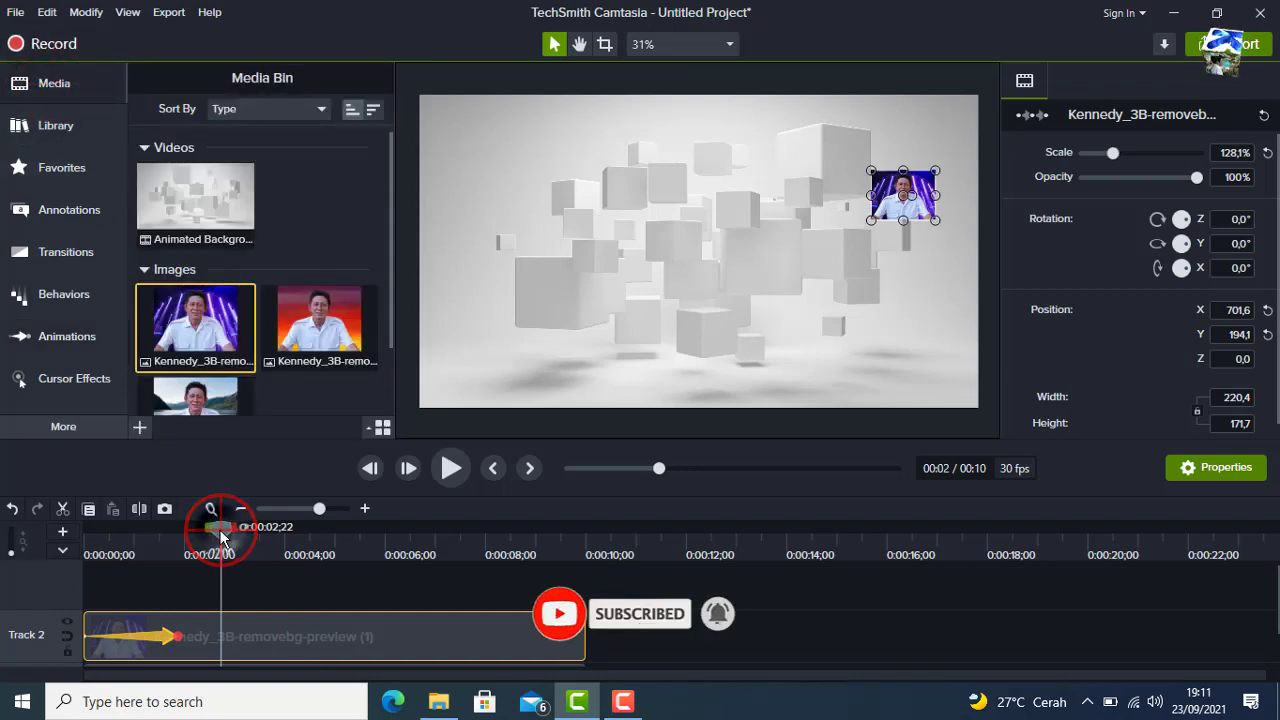
pyautogui.moveTo(222, 535); pyautogui.dragTo(65, 541)
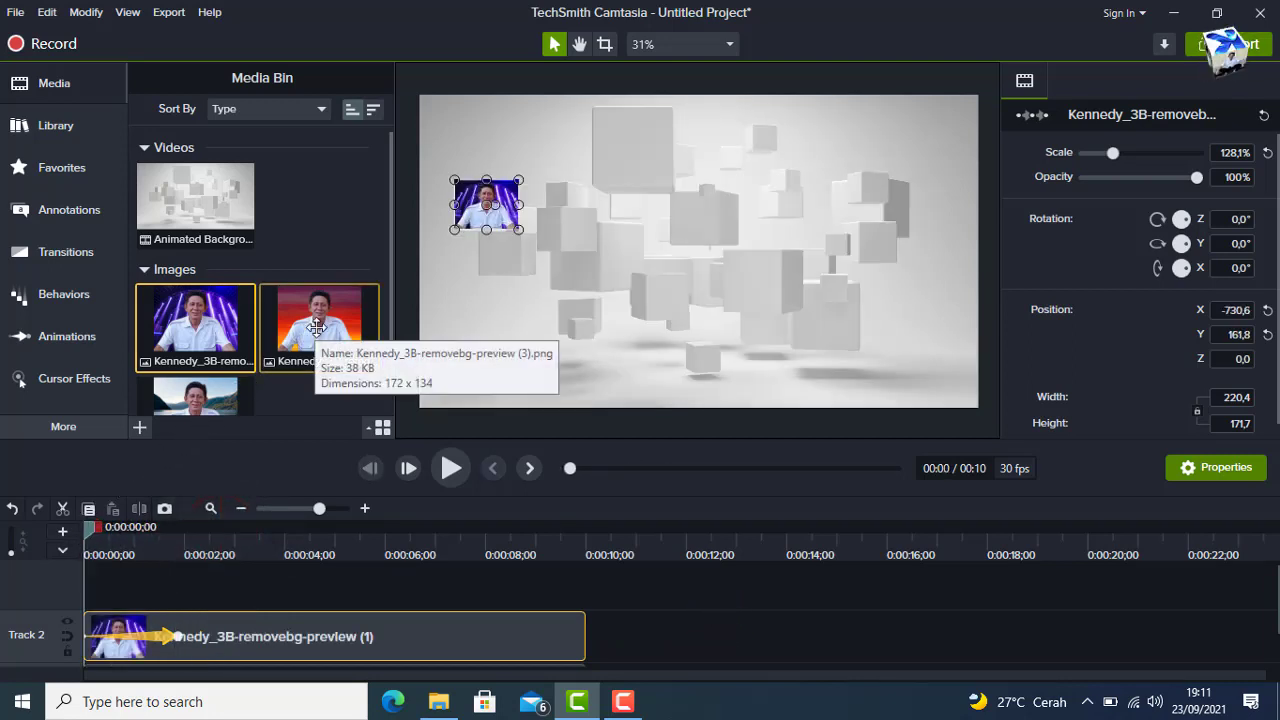
pyautogui.moveTo(316, 328); pyautogui.dragTo(95, 580)
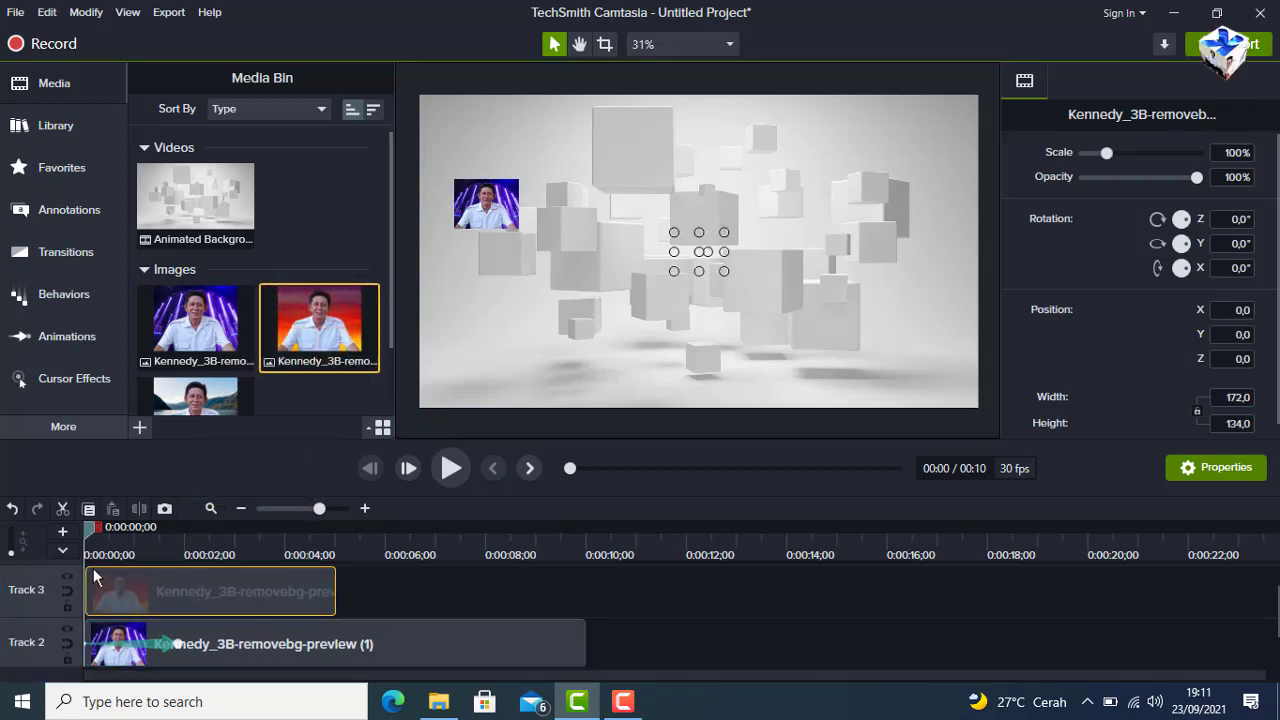
pyautogui.moveTo(335, 592); pyautogui.dragTo(584, 597)
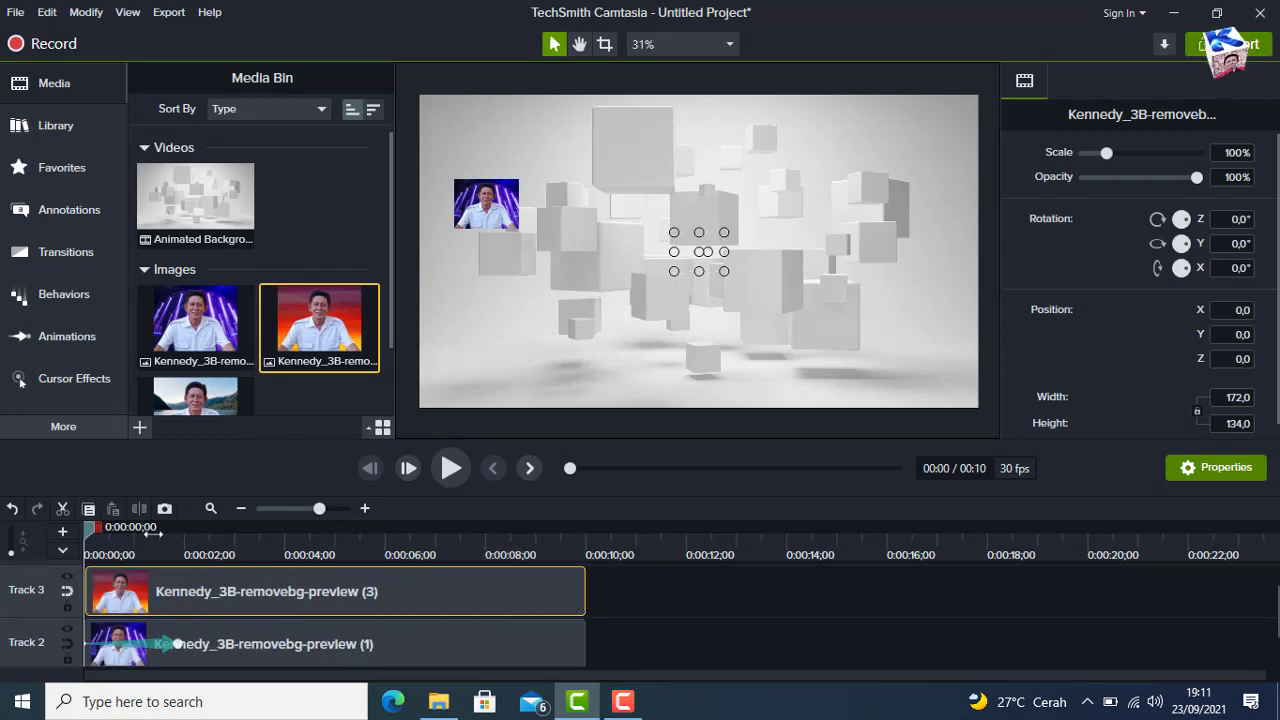
# Place the red-background portrait exactly over the purple one at about X -727, Y 162, enlarging it to about 128%
pyautogui.click(117, 537)
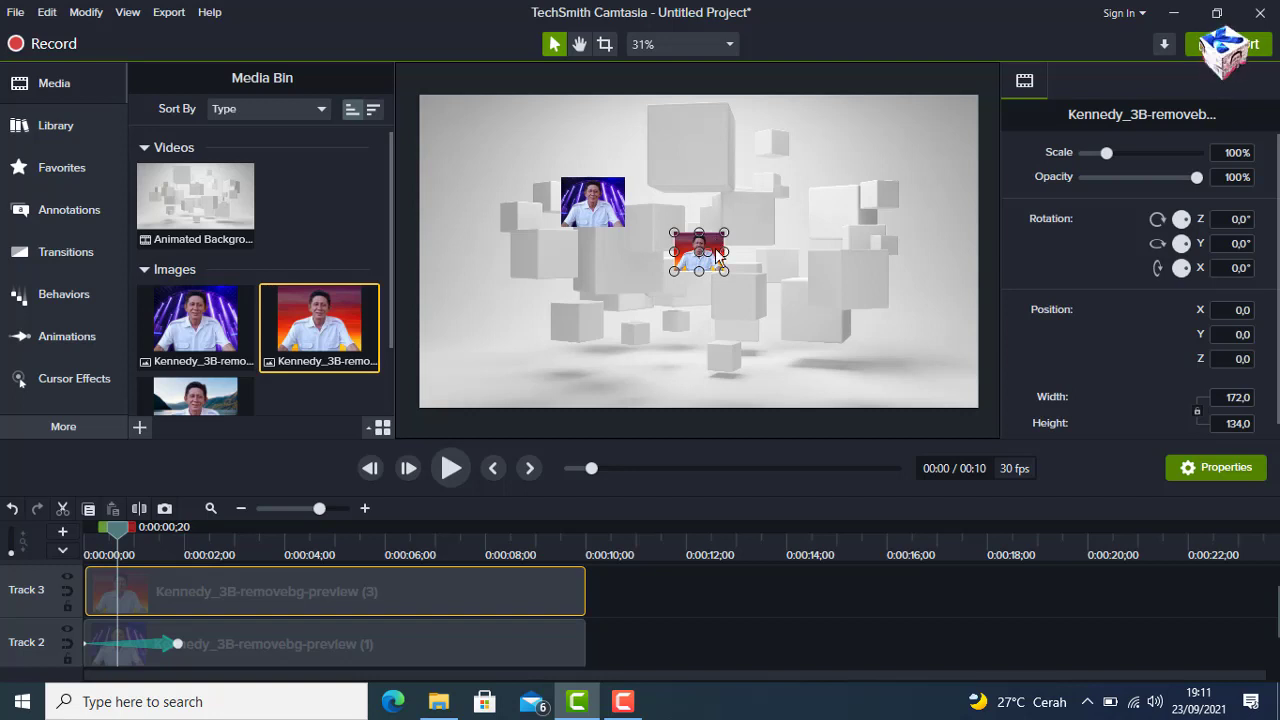
pyautogui.moveTo(117, 527); pyautogui.dragTo(72, 525)
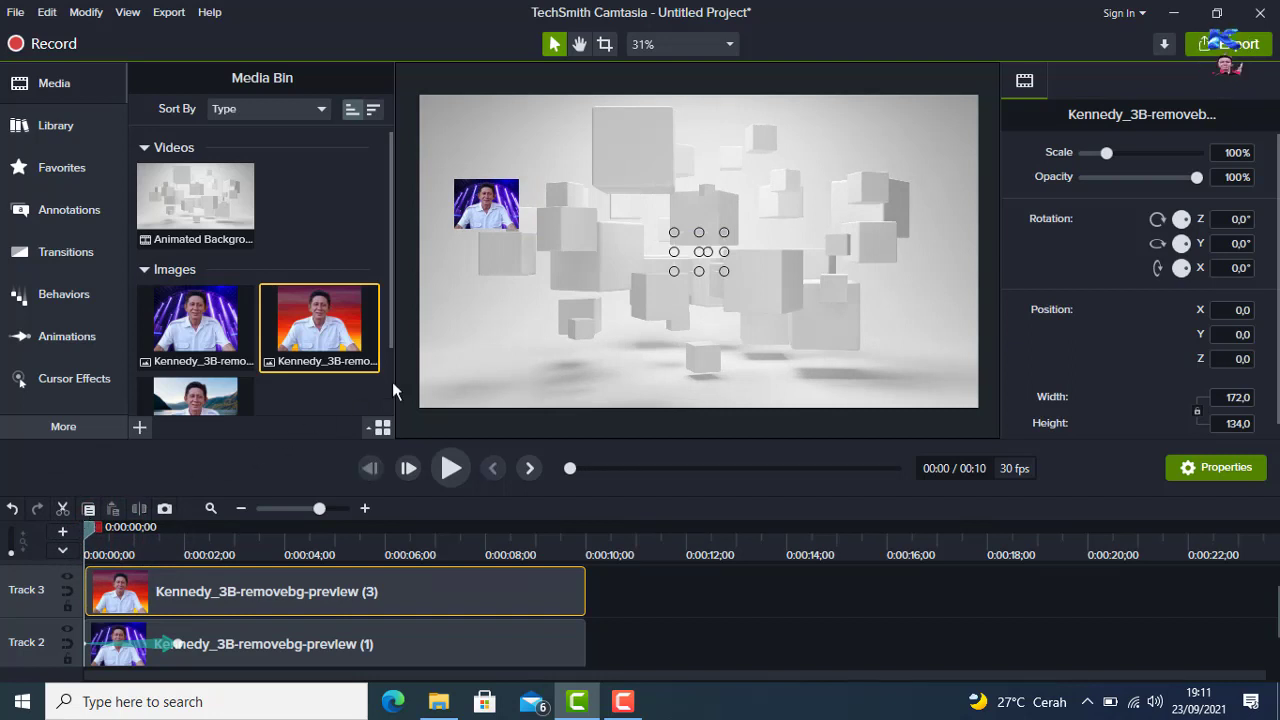
pyautogui.moveTo(701, 251); pyautogui.dragTo(482, 200)
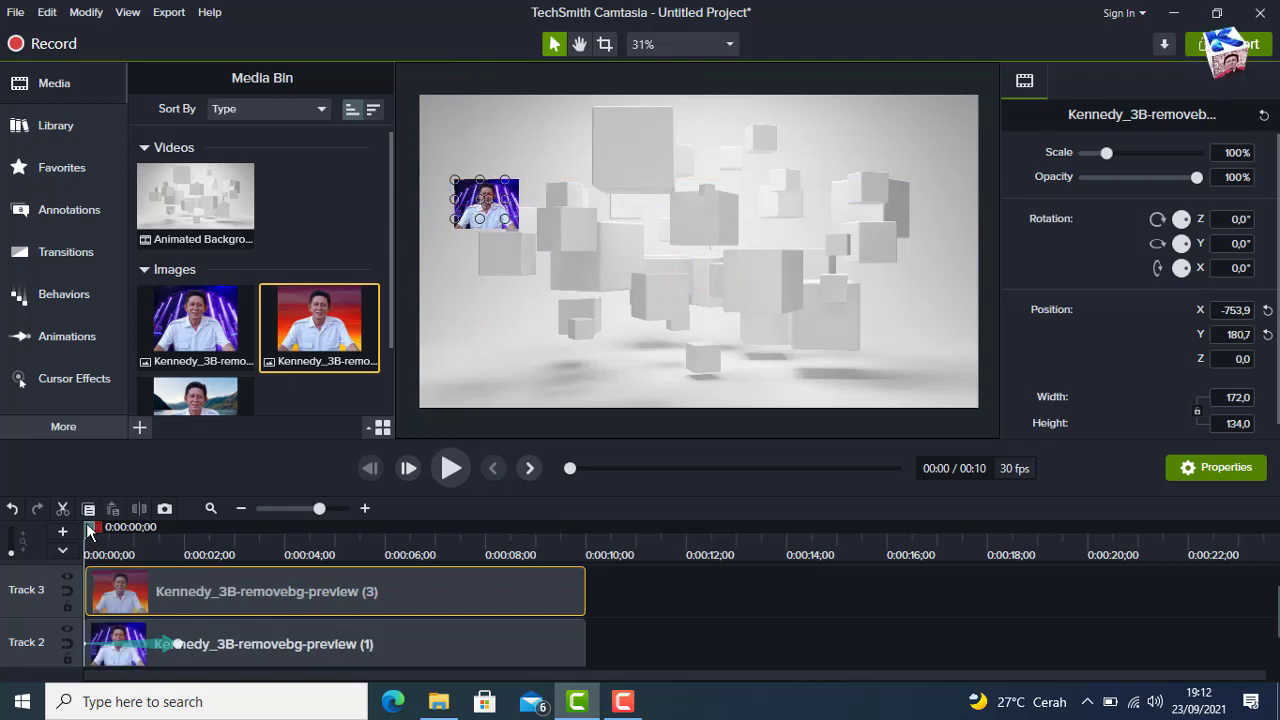
pyautogui.moveTo(88, 530)
pyautogui.mouseDown()
pyautogui.moveTo(98, 523)
pyautogui.moveTo(89, 530)
pyautogui.mouseUp()
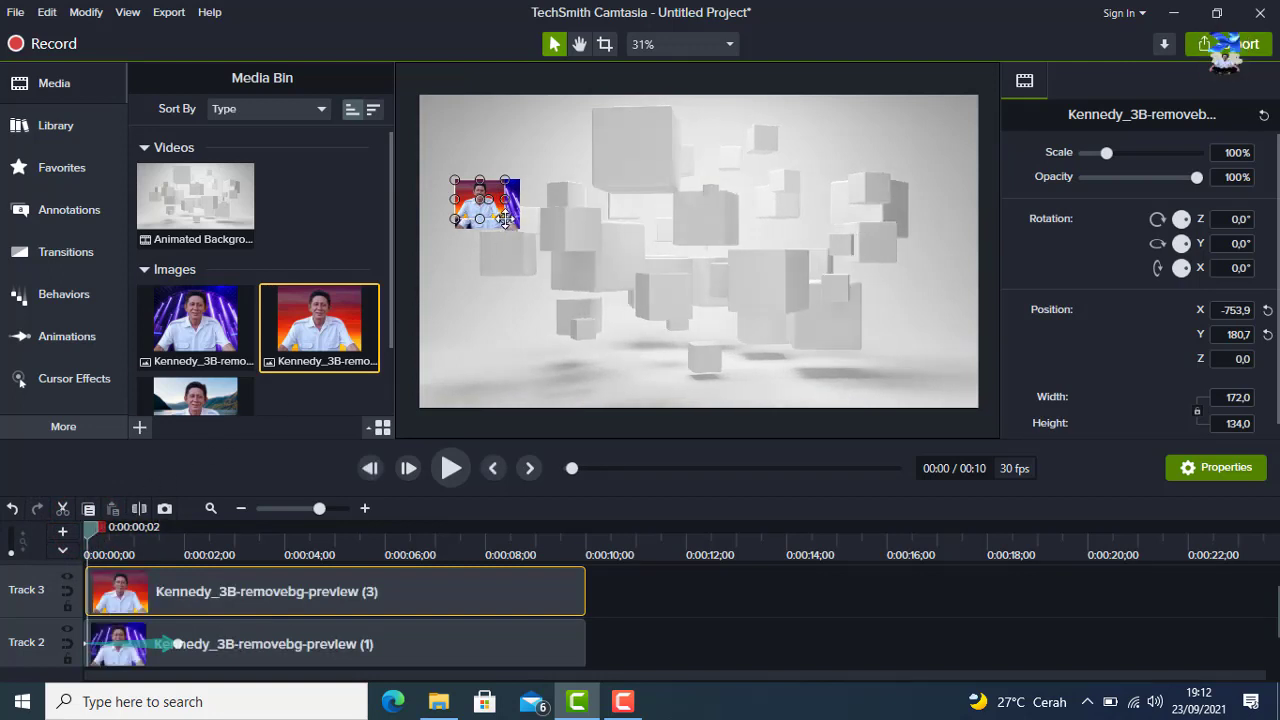
pyautogui.moveTo(505, 219)
pyautogui.mouseDown()
pyautogui.moveTo(520, 229)
pyautogui.moveTo(488, 201)
pyautogui.moveTo(517, 243)
pyautogui.moveTo(509, 234)
pyautogui.moveTo(528, 237)
pyautogui.moveTo(491, 206)
pyautogui.mouseUp()
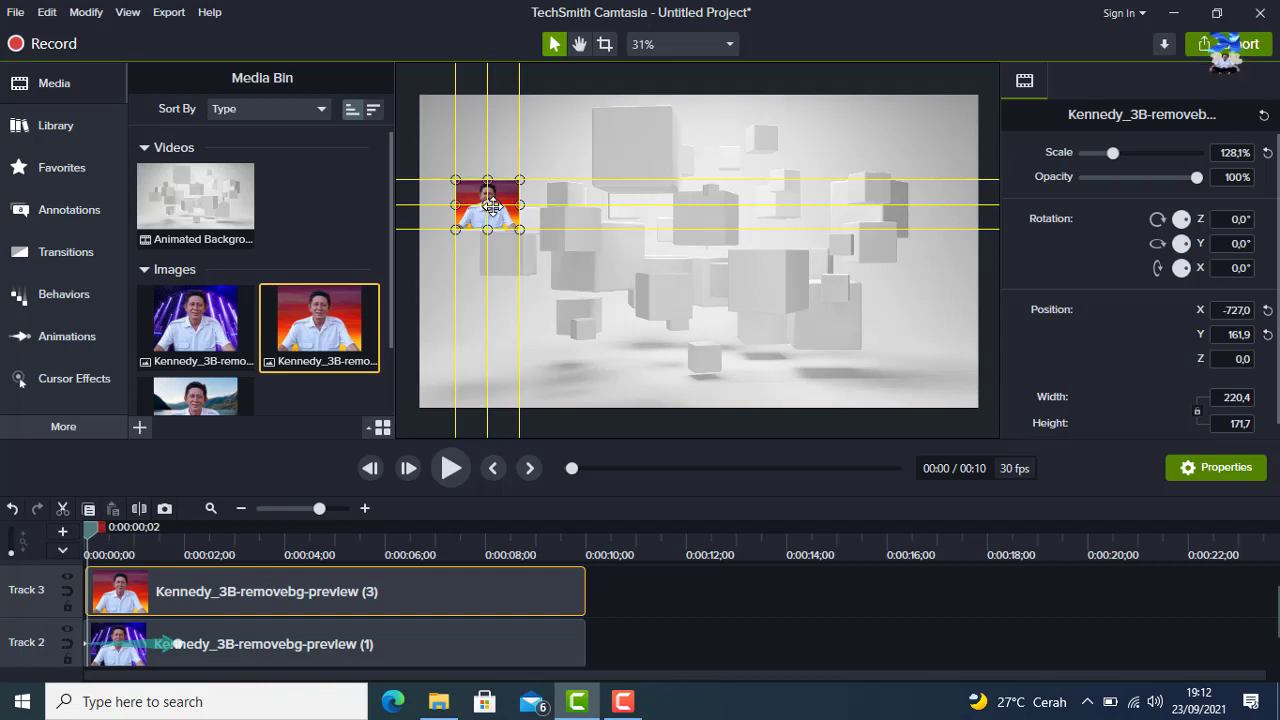
pyautogui.moveTo(491, 206); pyautogui.dragTo(491, 206)
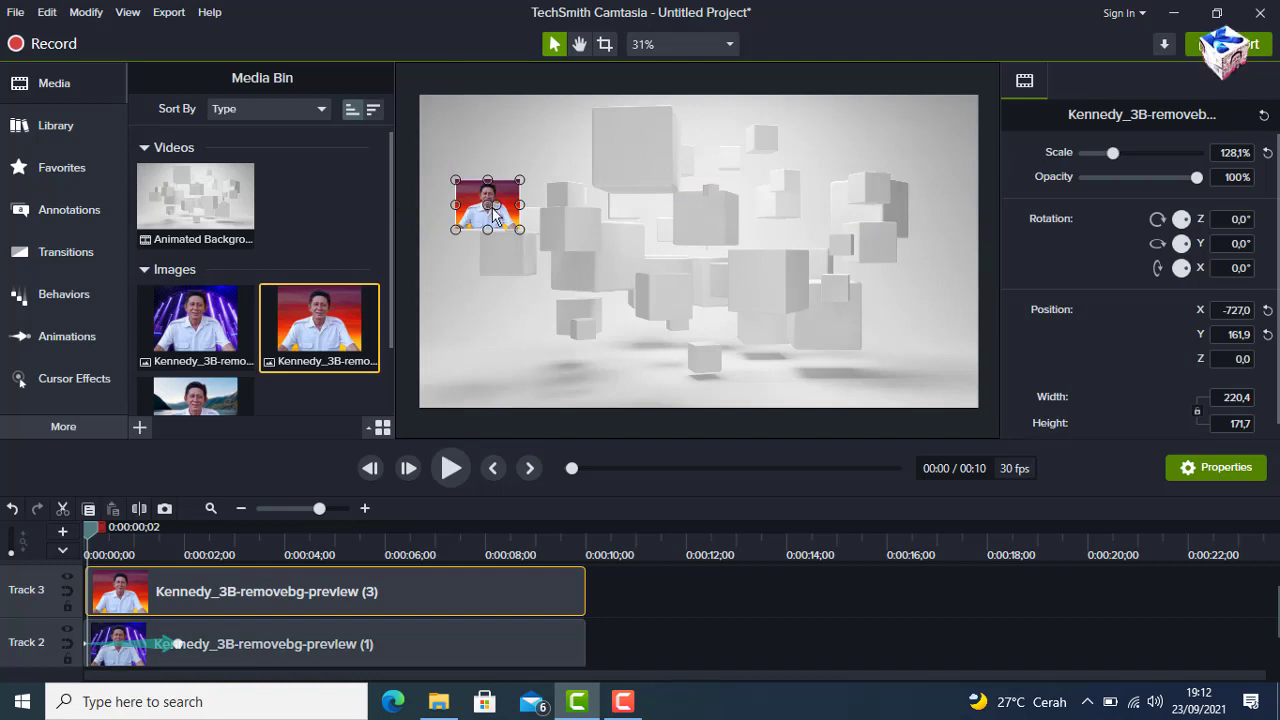
# Copy the animation from the Track 2 portrait clip and paste it onto the Track 3 portrait clip at its start
pyautogui.click(493, 469)
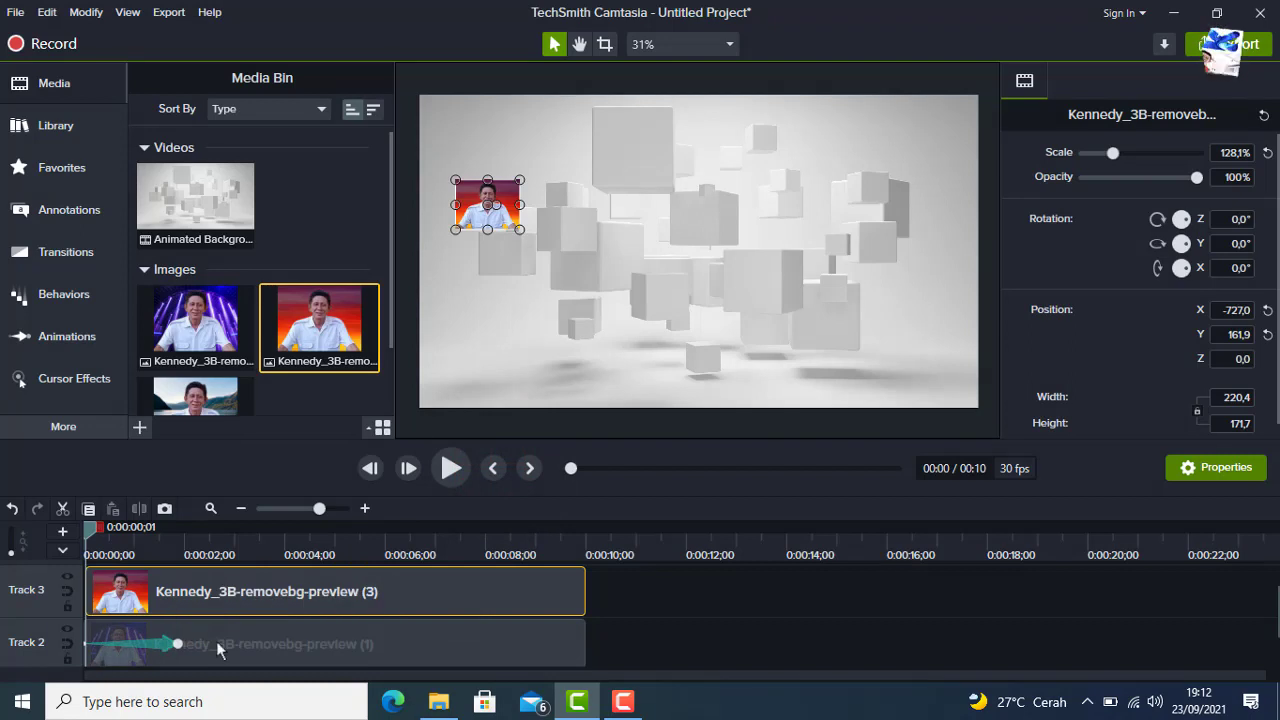
pyautogui.click(360, 635)
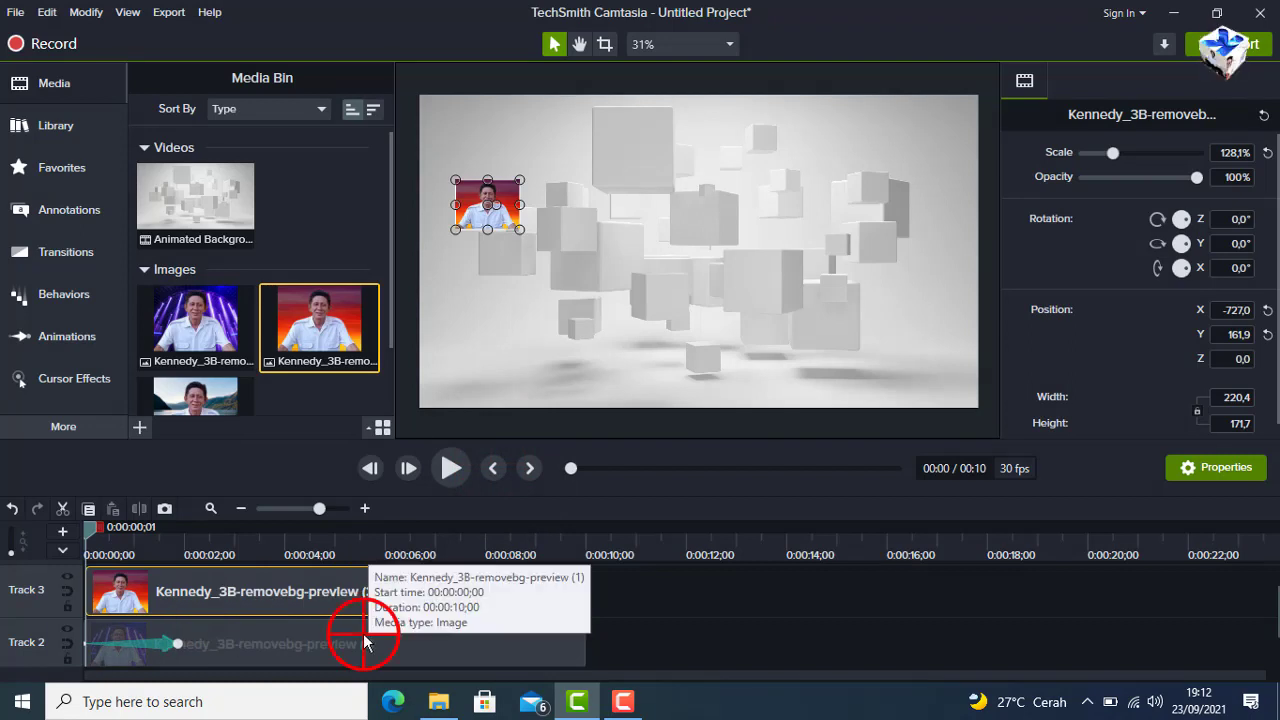
pyautogui.click(161, 642)
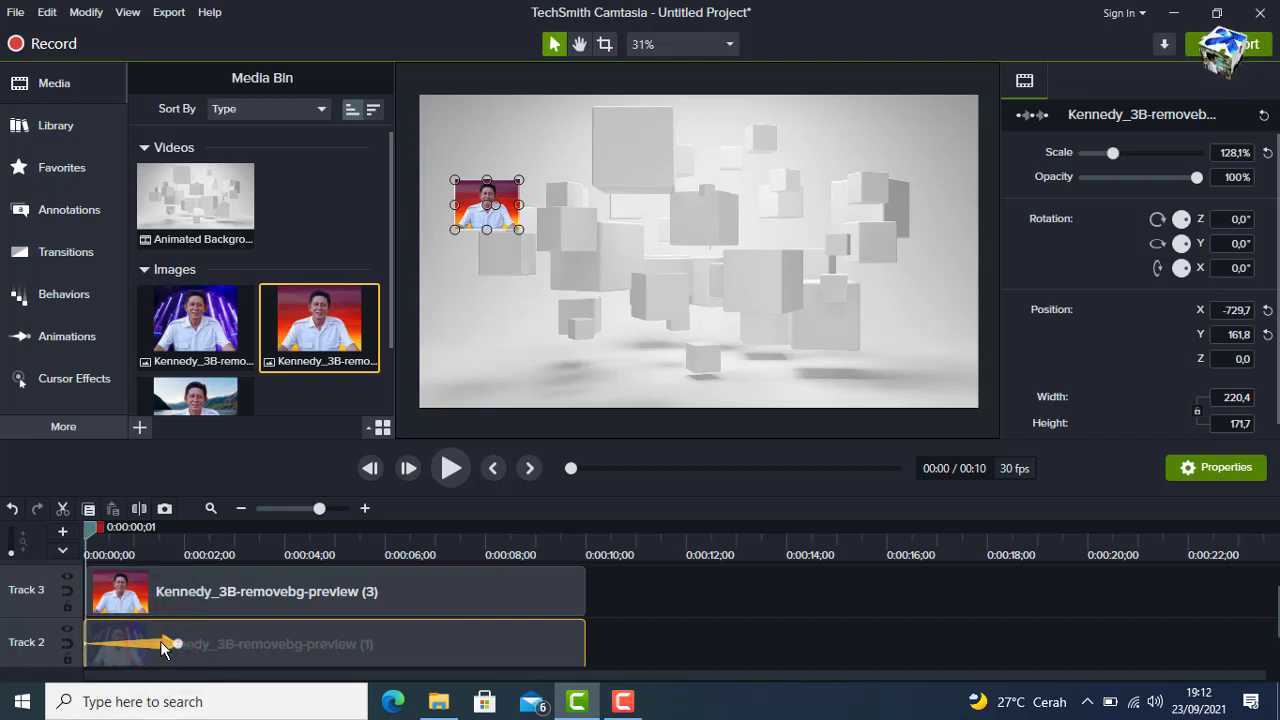
pyautogui.hotkey('ctrl', 'c')
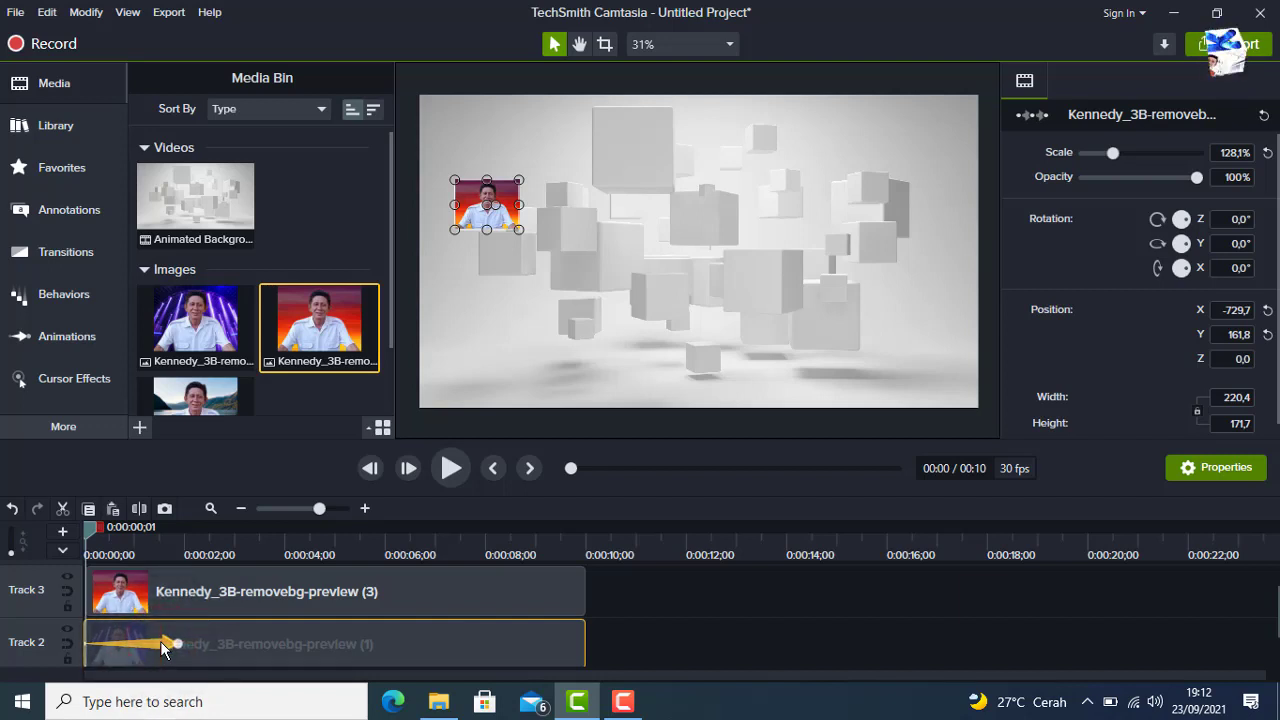
pyautogui.click(171, 590)
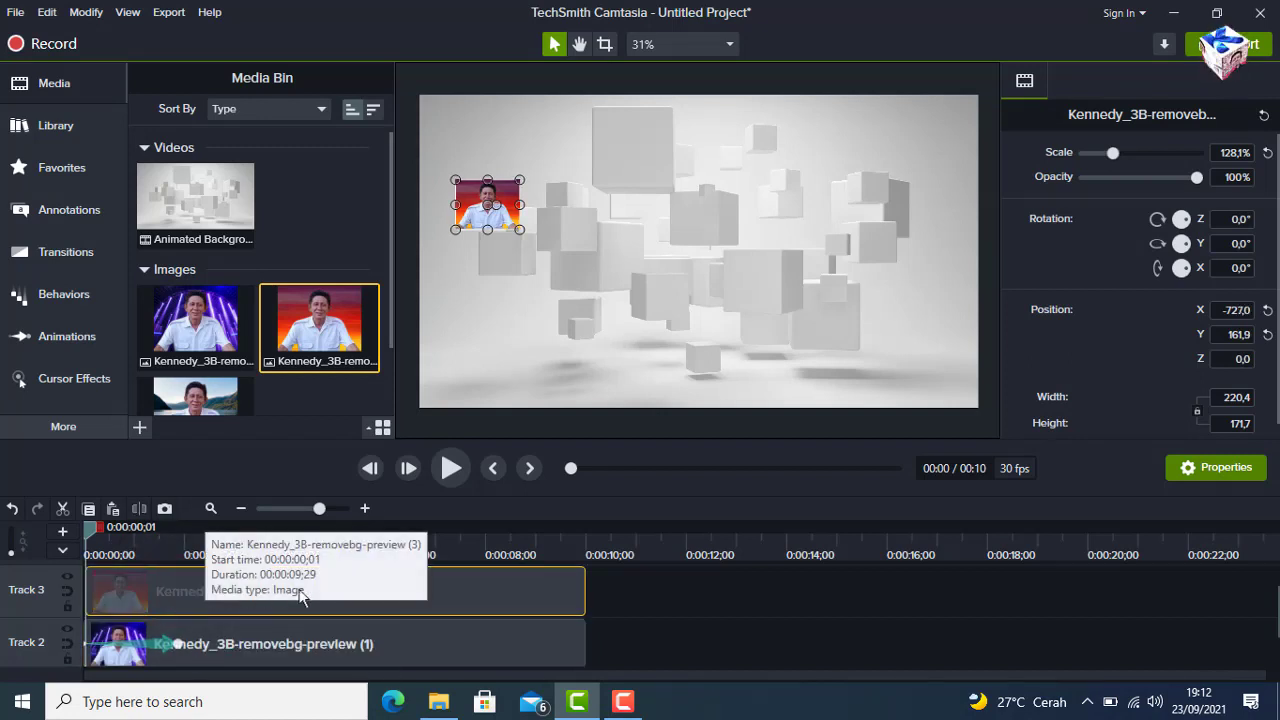
pyautogui.hotkey('ctrl', 'v')
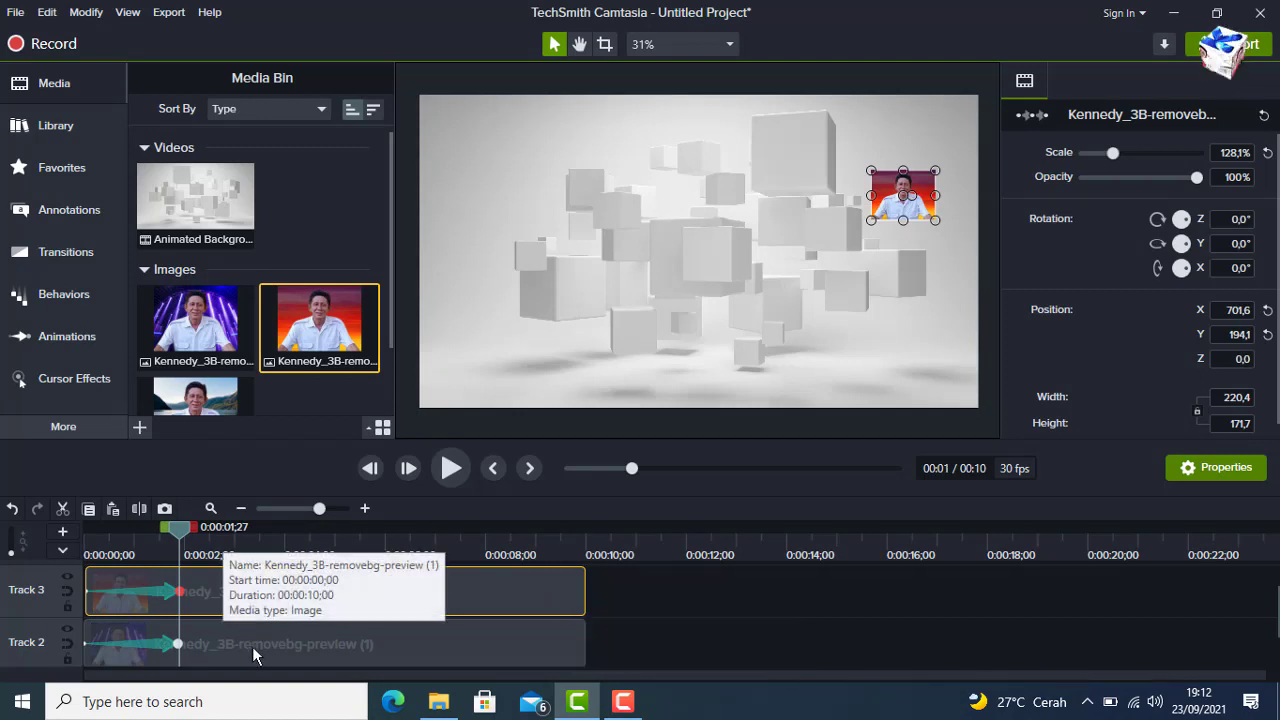
# Stagger the portrait clips, with the Track 2 clip starting at 0:00:00;10 and the Track 3 clip at 0:00:00;00
pyautogui.click(710, 646)
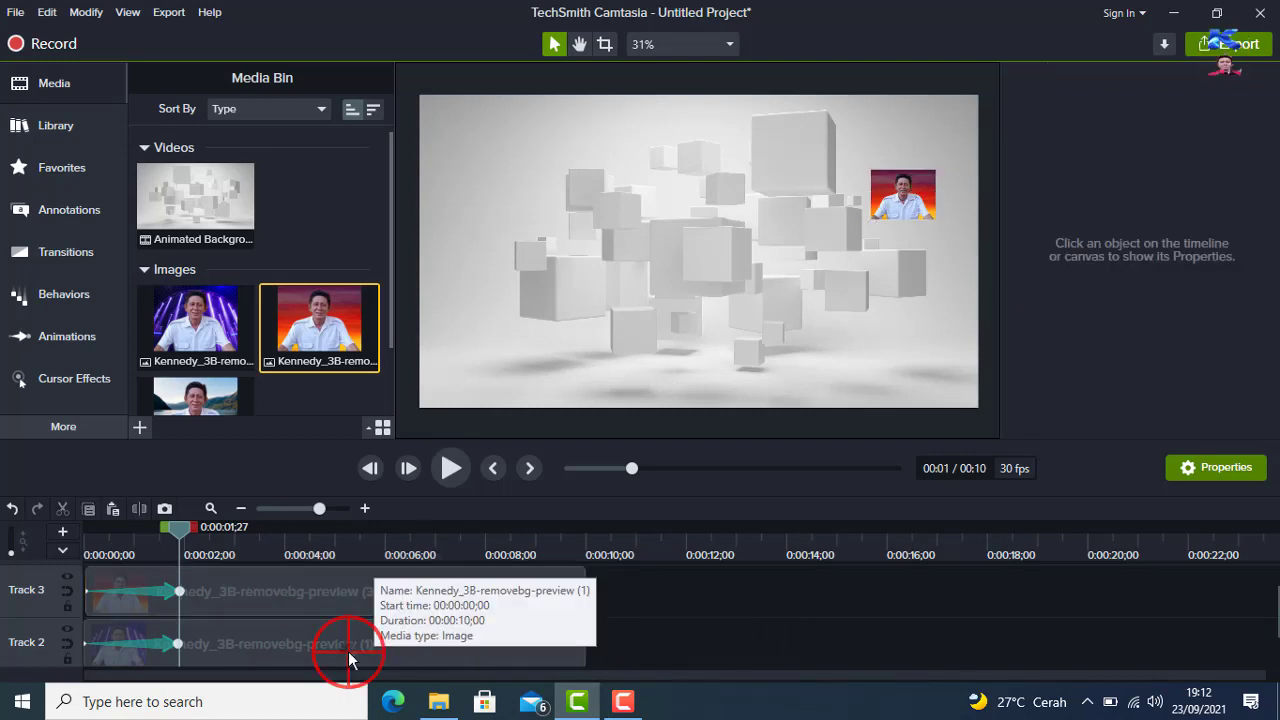
pyautogui.moveTo(349, 658)
pyautogui.mouseDown()
pyautogui.moveTo(384, 651)
pyautogui.moveTo(364, 650)
pyautogui.mouseUp()
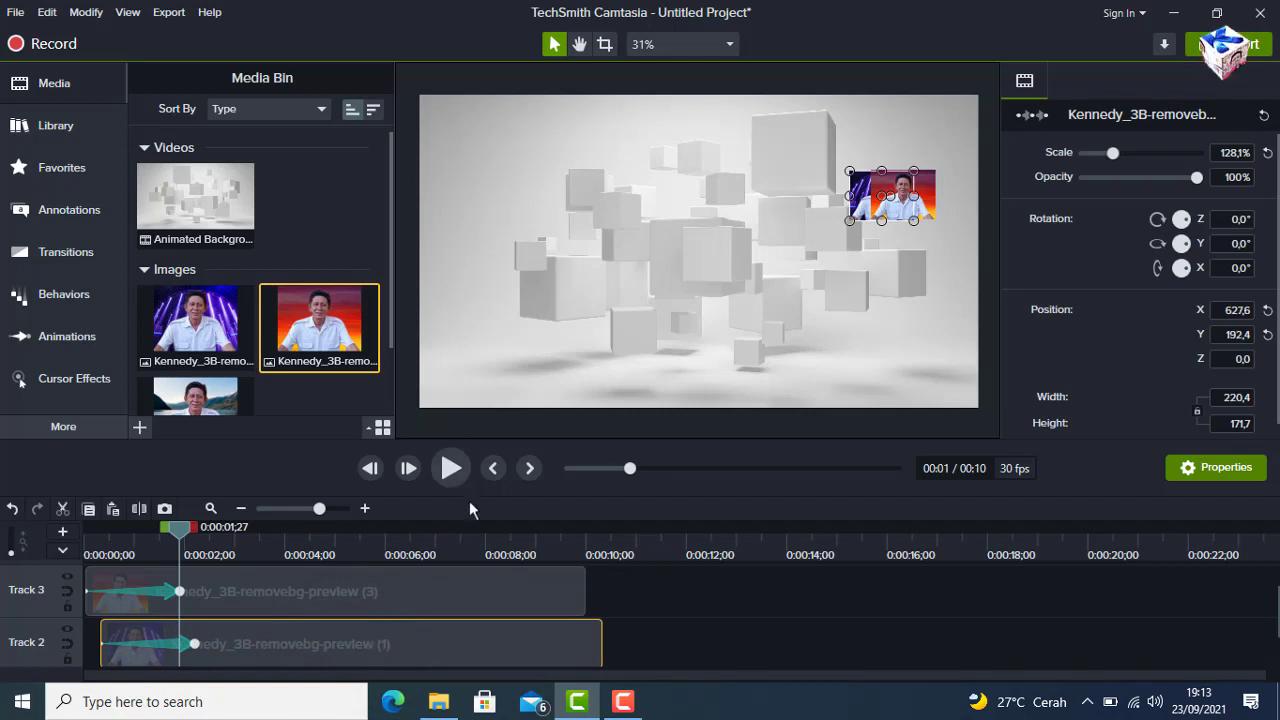
pyautogui.click(492, 467)
pyautogui.click(492, 467)
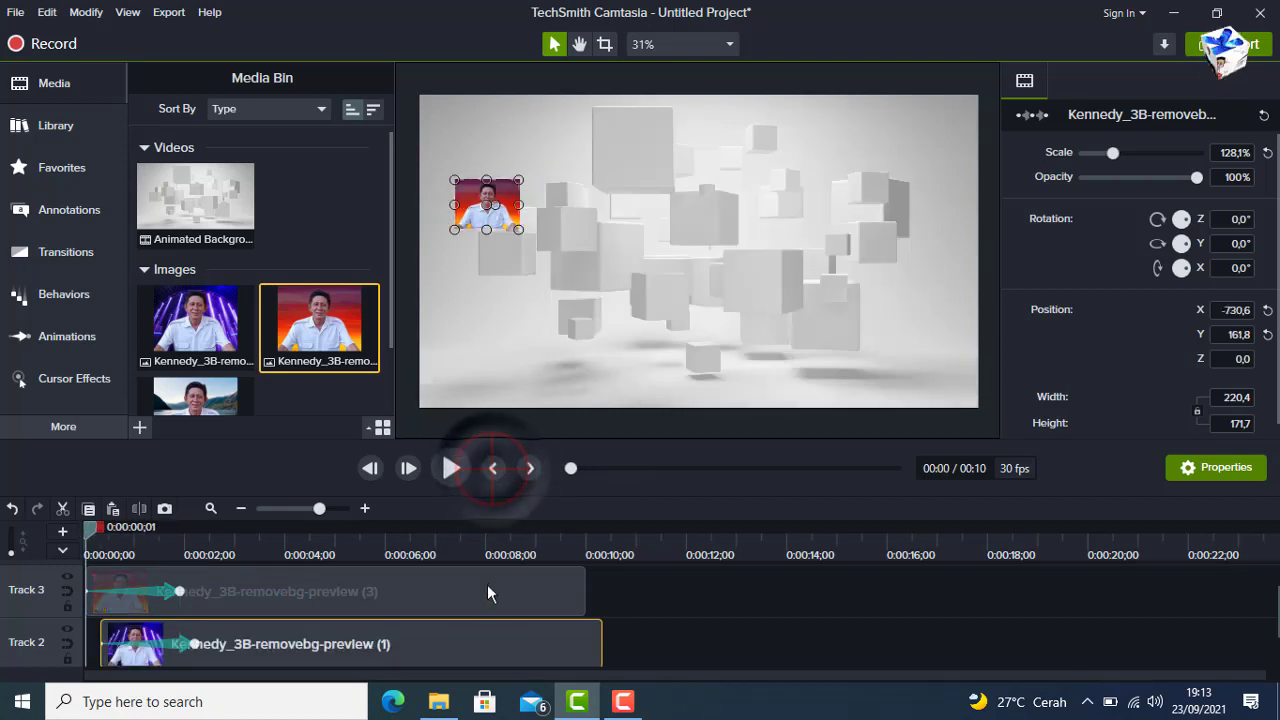
pyautogui.click(487, 594)
# Play the timeline from the start to preview the two portraits' staggered movement across the canvas
pyautogui.click(492, 467)
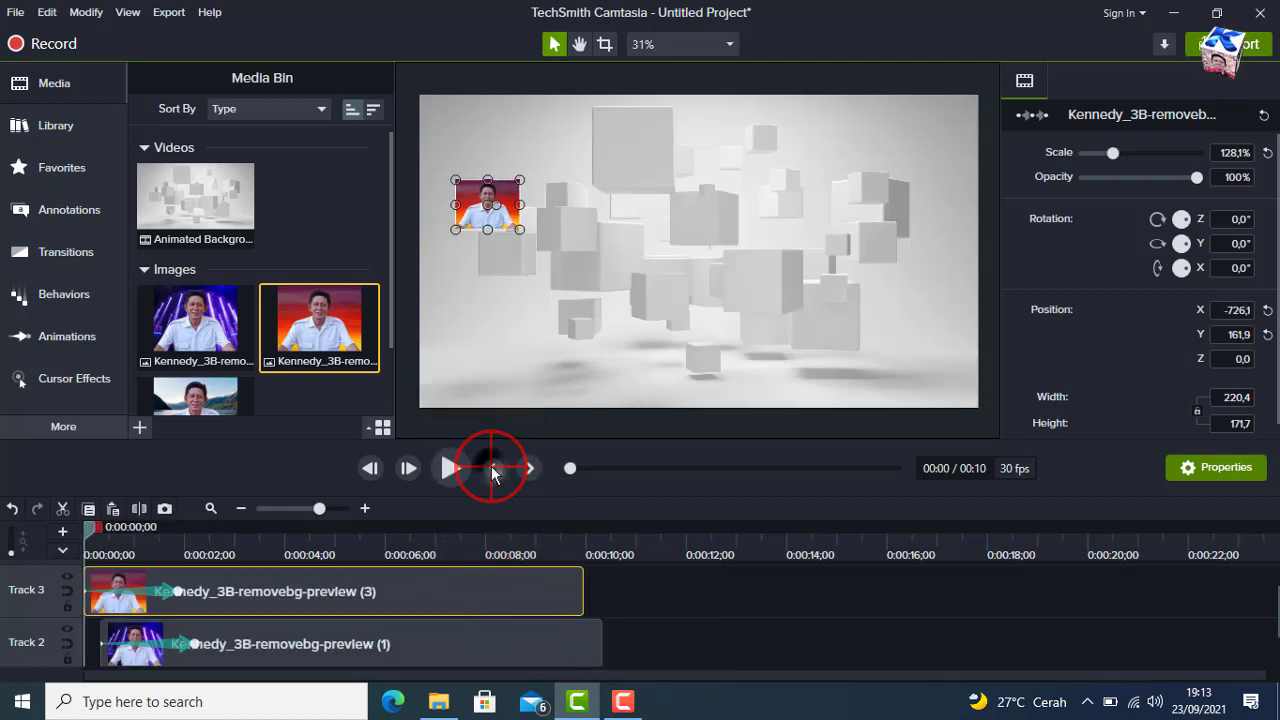
pyautogui.click(447, 468)
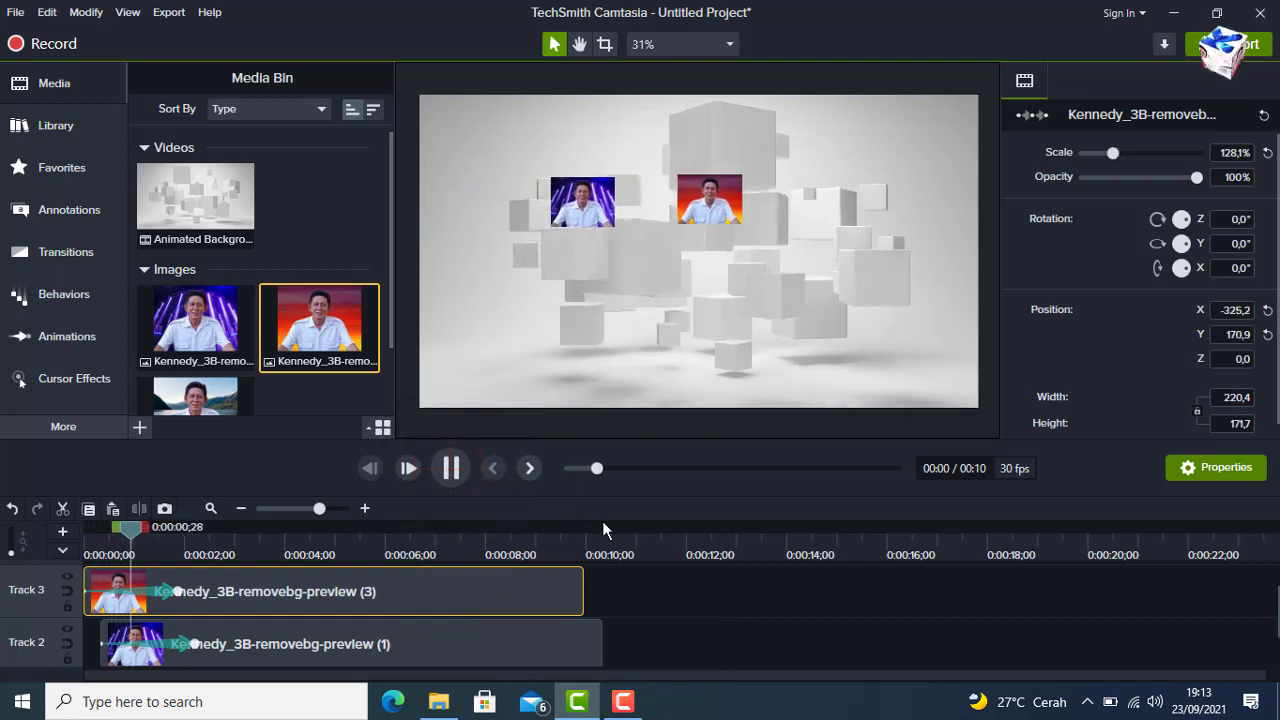
pyautogui.click(455, 470)
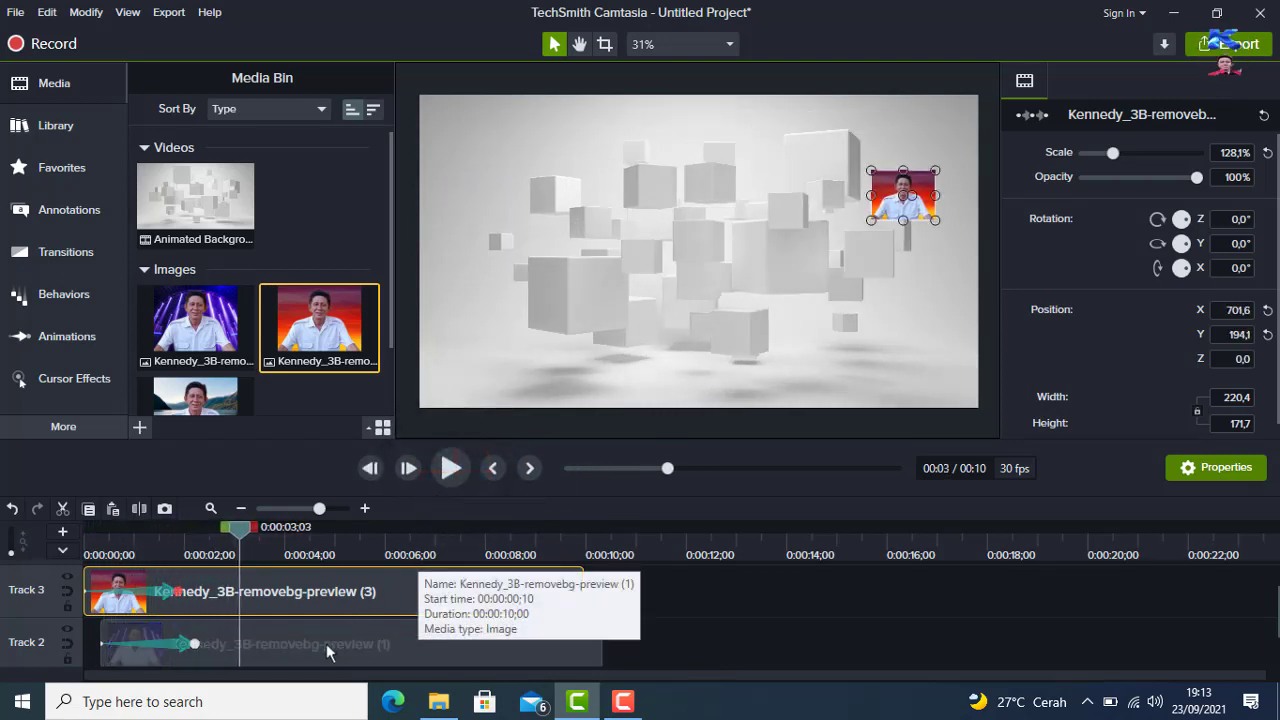
pyautogui.moveTo(326, 644)
pyautogui.mouseDown()
pyautogui.moveTo(311, 640)
pyautogui.moveTo(337, 640)
pyautogui.moveTo(322, 635)
pyautogui.mouseUp()
# Add the third portrait, with the lake and mountain background, at the start of a new Track 4
pyautogui.scroll(1, 324, 590)
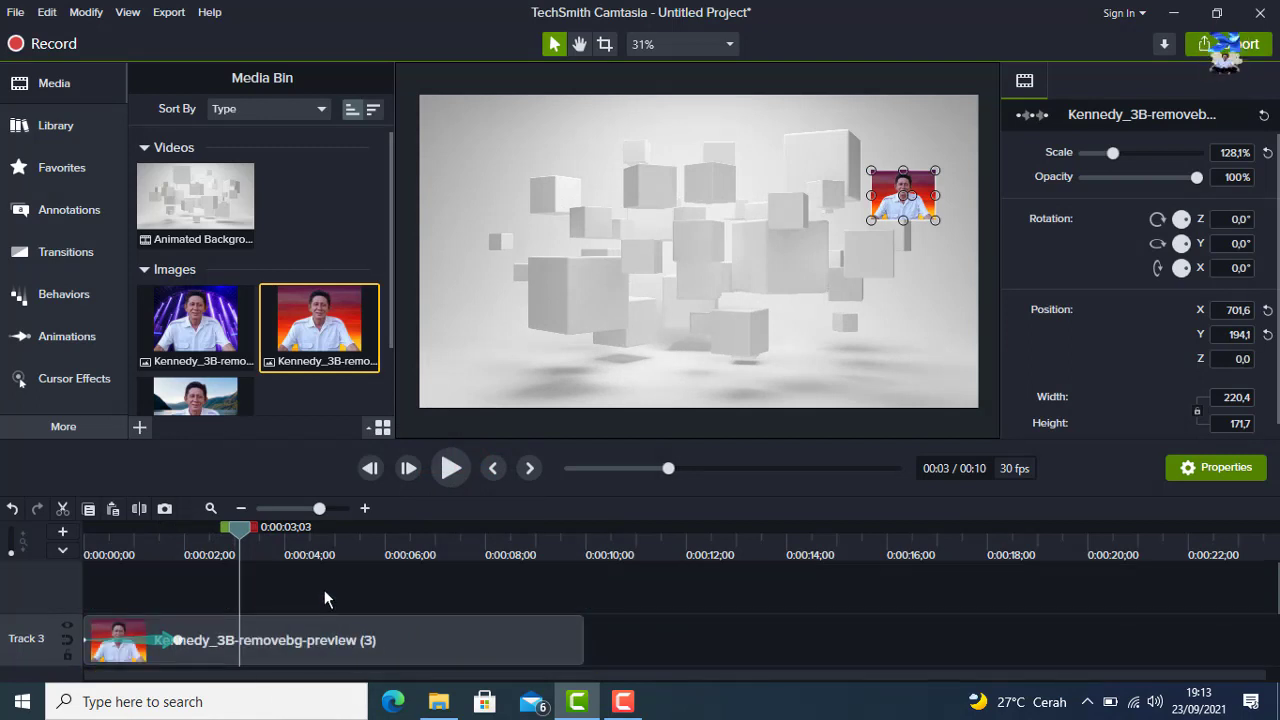
pyautogui.click(324, 591)
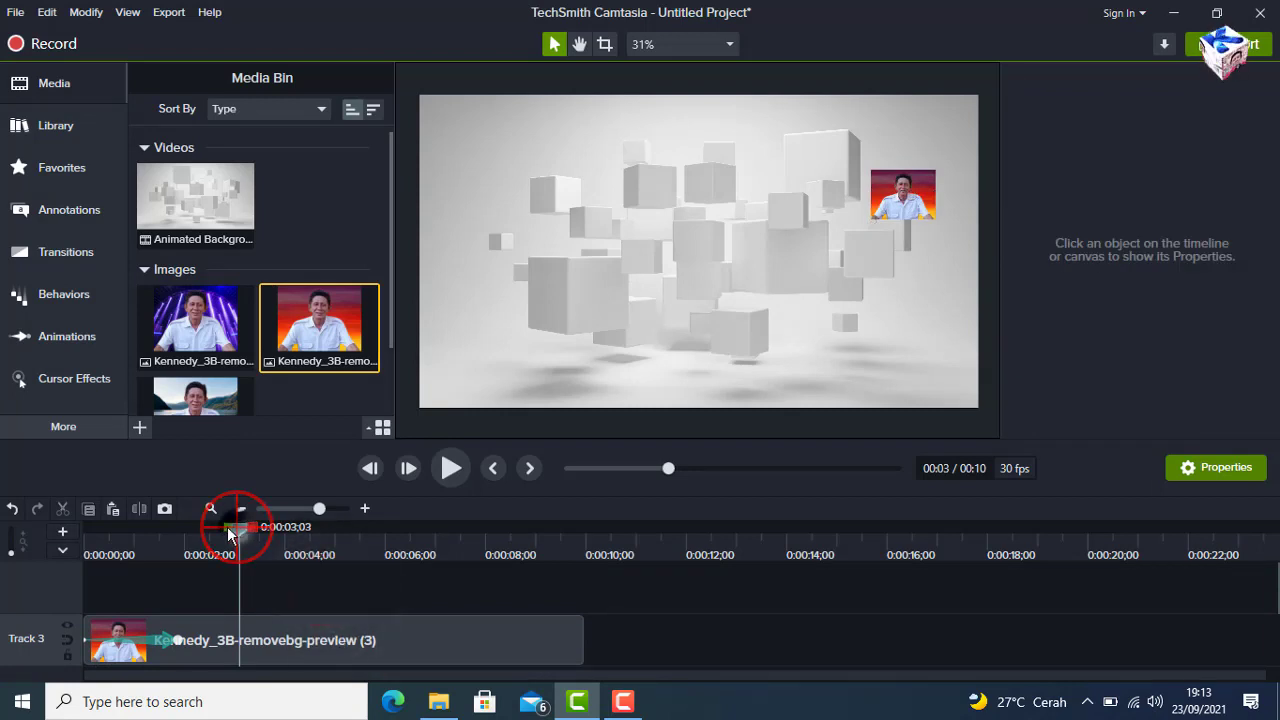
pyautogui.moveTo(228, 533); pyautogui.dragTo(68, 542)
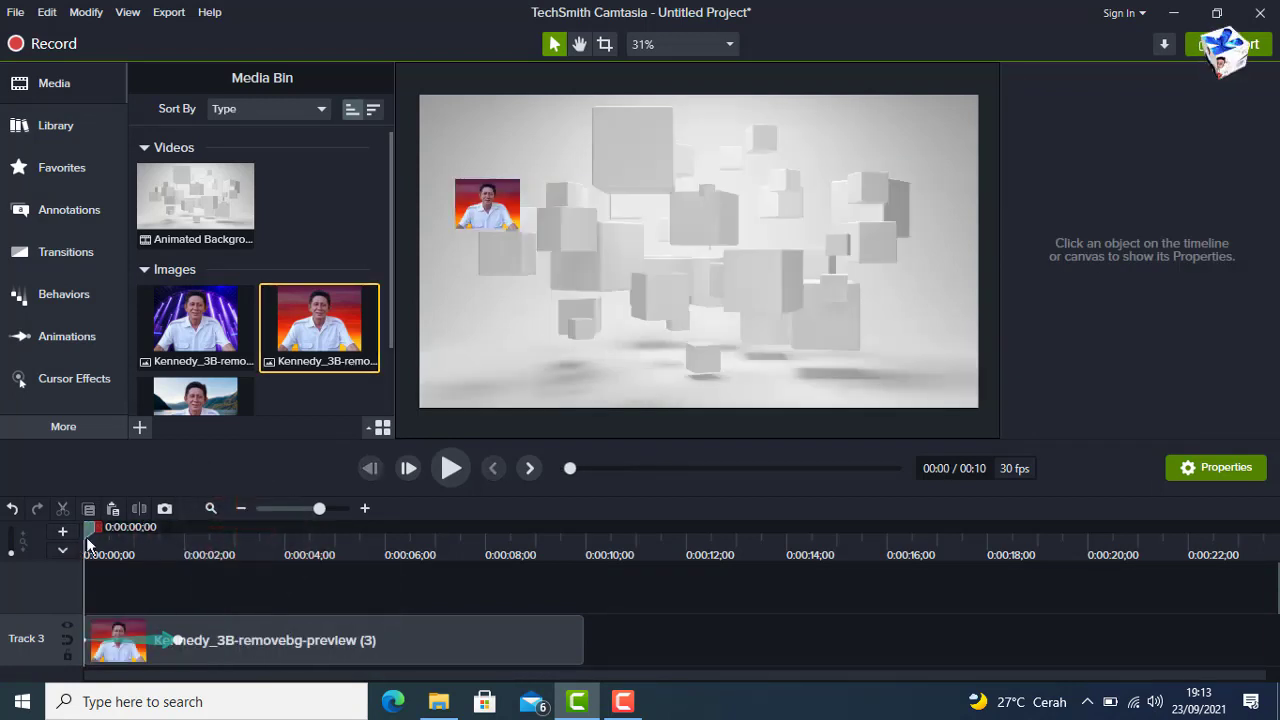
pyautogui.scroll(-2, 220, 330)
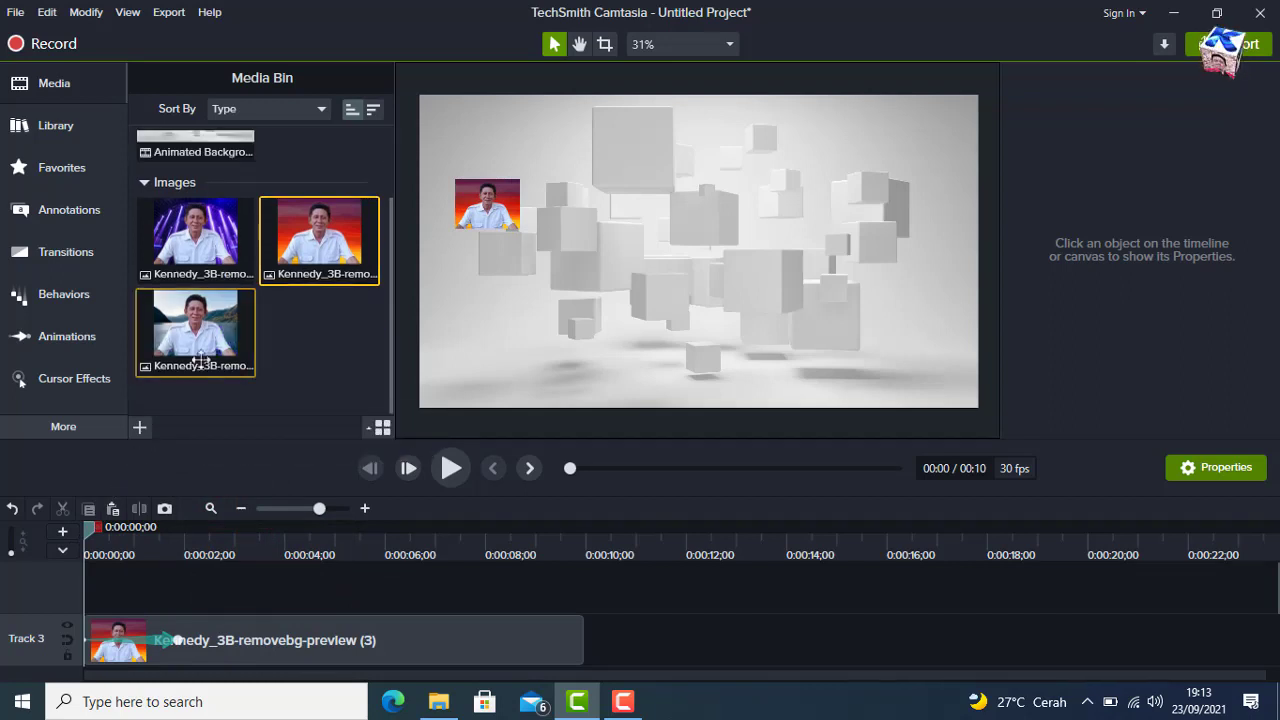
pyautogui.moveTo(220, 330); pyautogui.dragTo(81, 586)
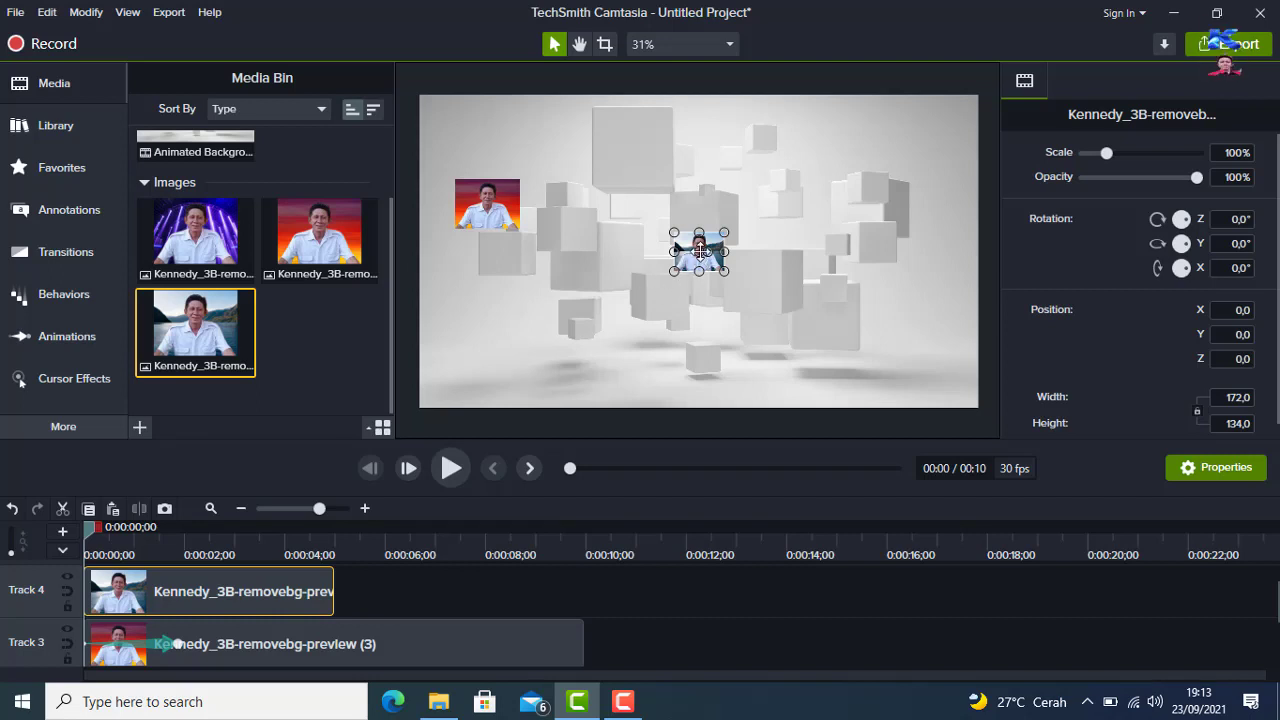
# Move the third portrait over the red-background one at about X -727, Y 162, enlarging it to about 128%
pyautogui.moveTo(700, 252); pyautogui.dragTo(518, 228)
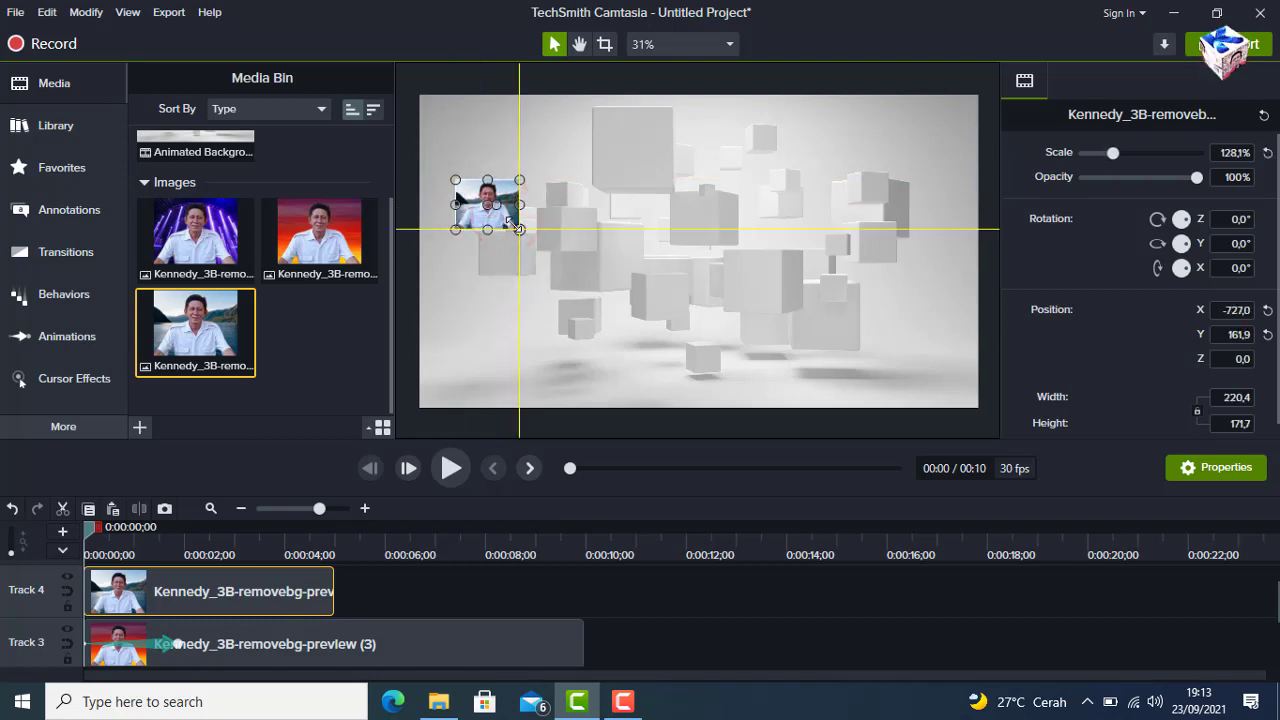
pyautogui.click(486, 206)
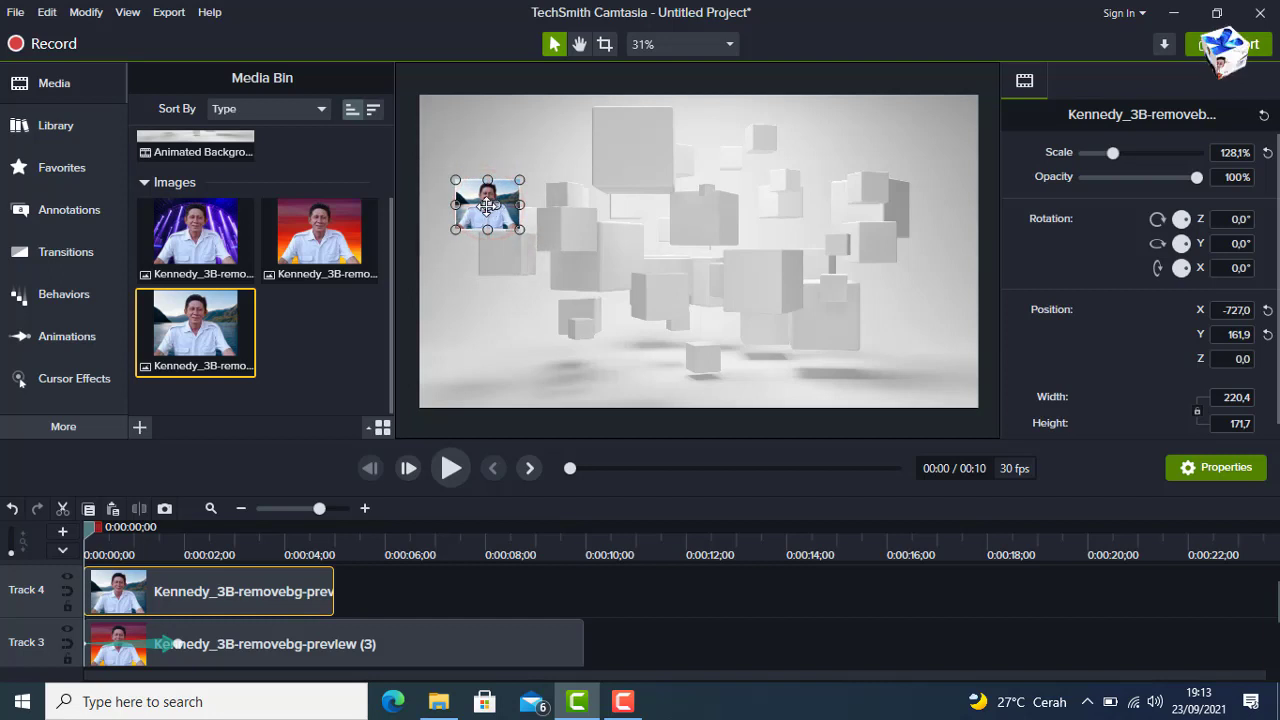
pyautogui.moveTo(486, 206); pyautogui.dragTo(491, 203)
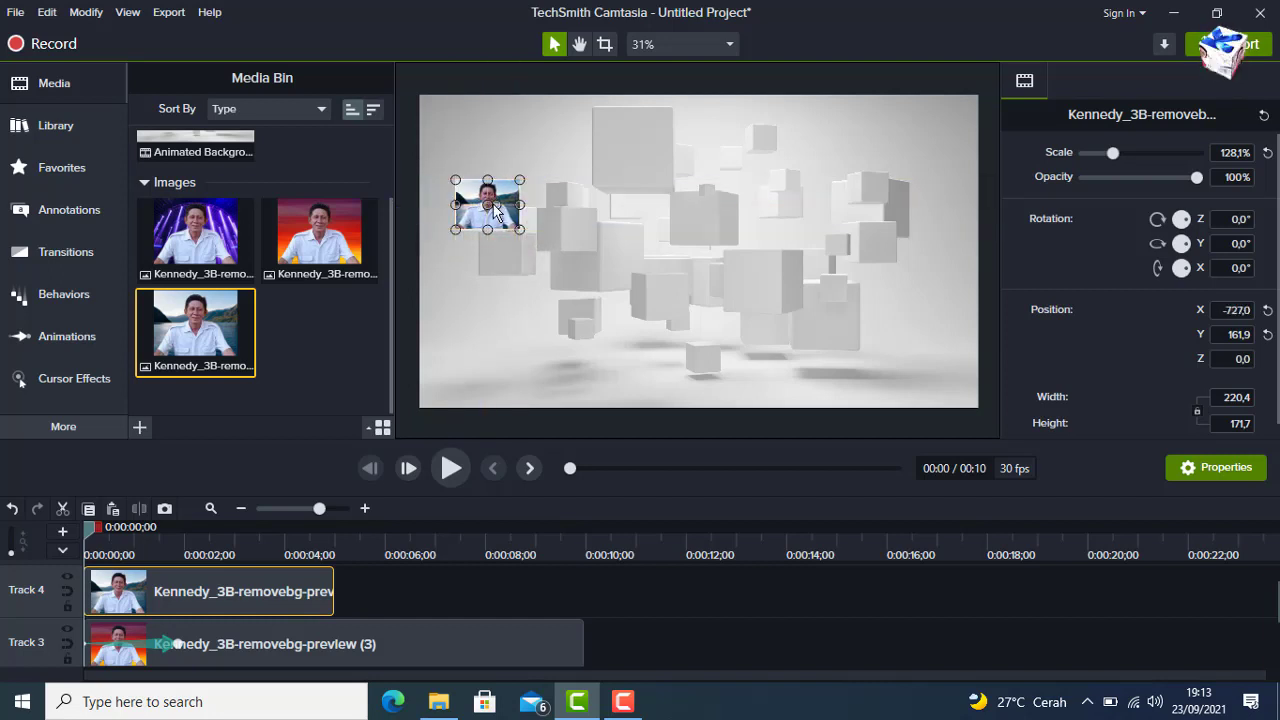
# Extend the third portrait's clip on Track 4 so that it ends level with the Track 3 clip
pyautogui.click(318, 587)
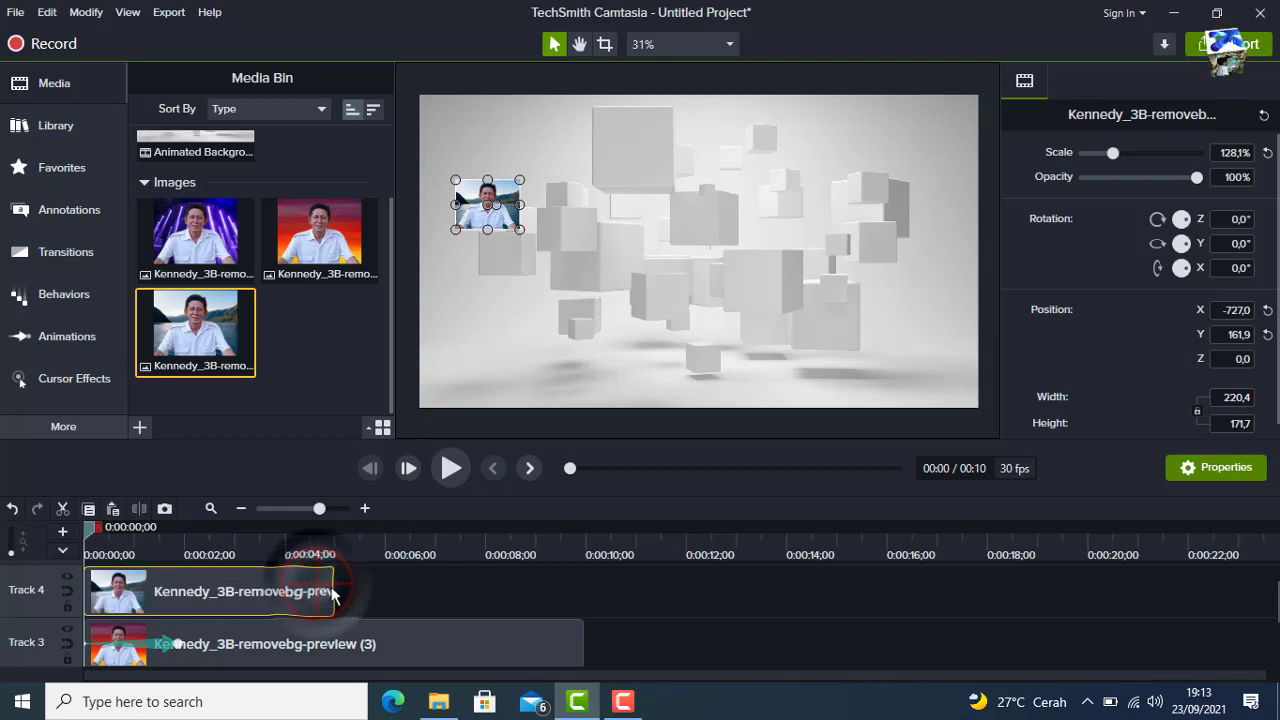
pyautogui.moveTo(331, 588); pyautogui.dragTo(581, 593)
pyautogui.scroll(-1, 578, 593)
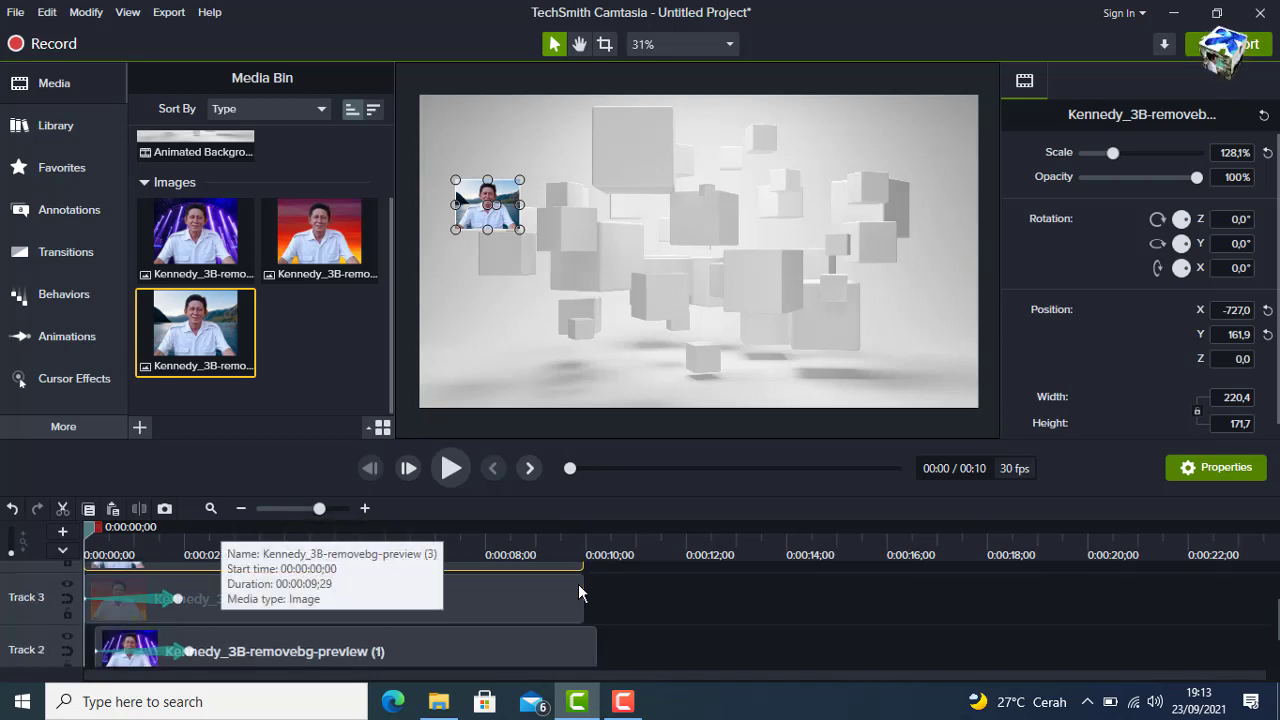
pyautogui.scroll(1, 527, 583)
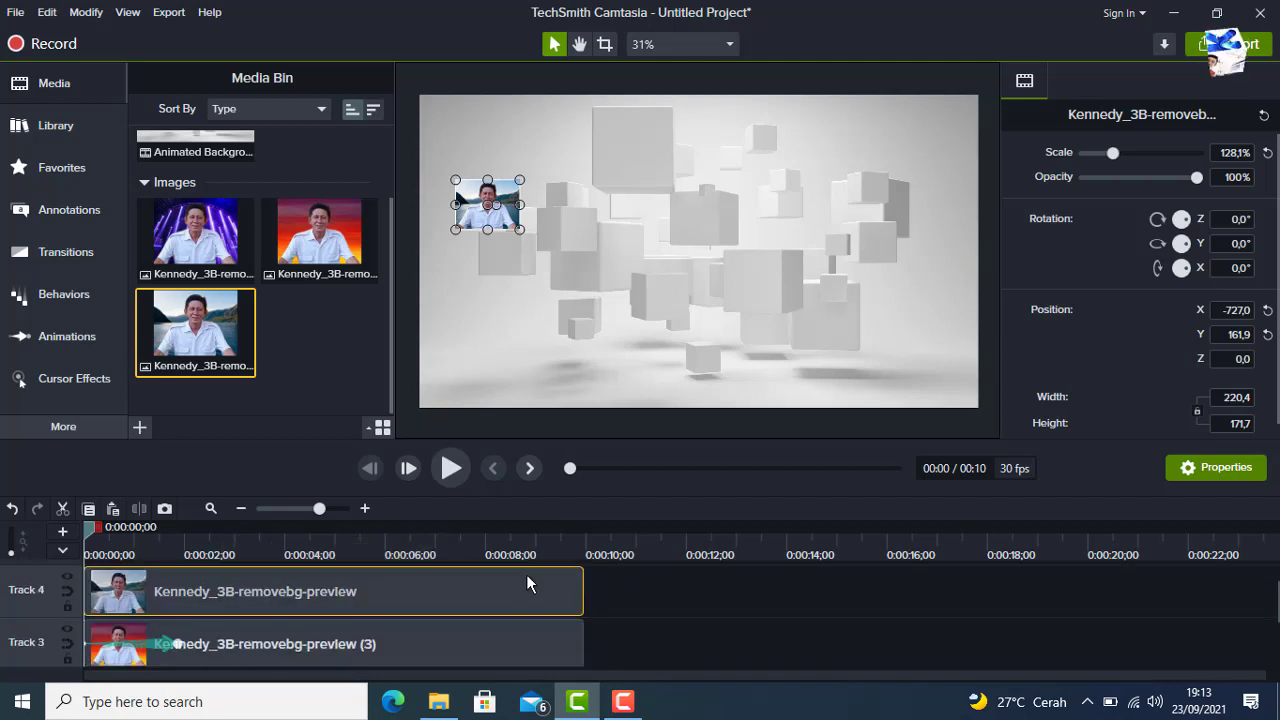
# Copy the movement animation from the Track 3 clip onto the third portrait's clip on Track 4
pyautogui.click(156, 642)
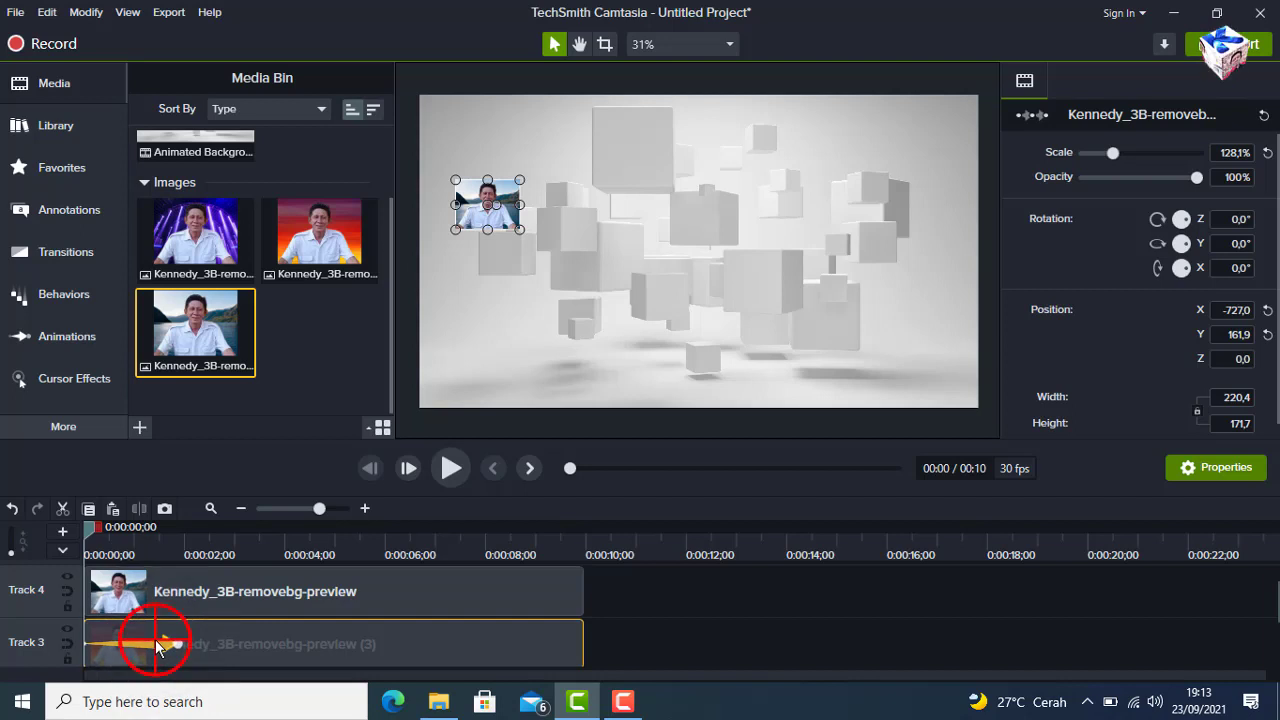
pyautogui.click(157, 642)
pyautogui.click(165, 595)
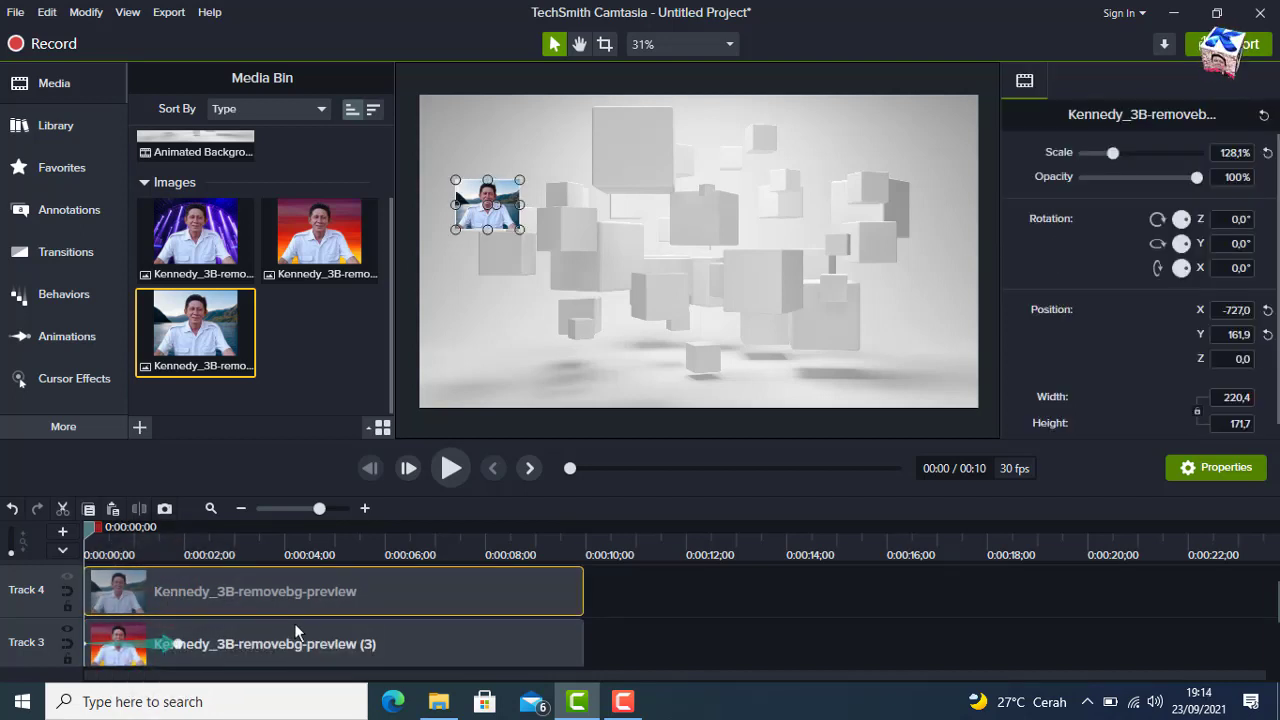
pyautogui.hotkey('ctrl', 'v')
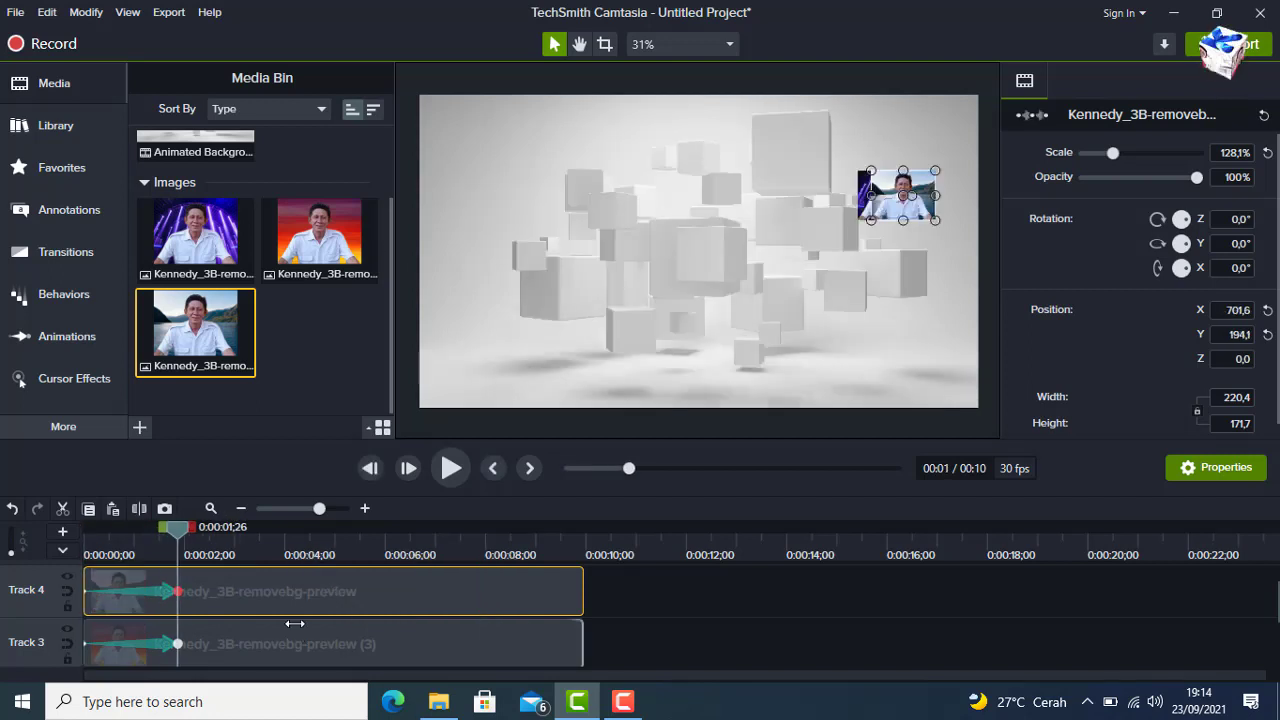
# Shift the Track 2 clip slightly later and set the Track 3 clip to start at 0:00:00;07, staggering all three portraits
pyautogui.scroll(-1, 295, 623)
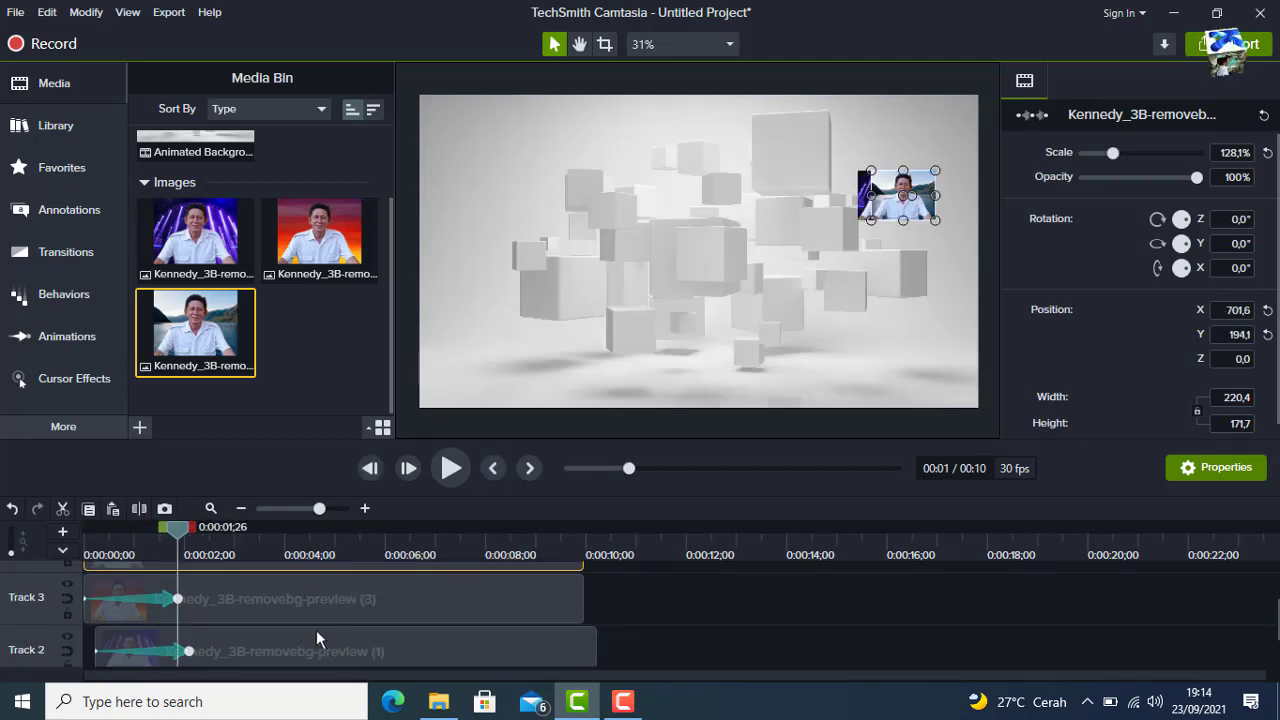
pyautogui.moveTo(361, 645); pyautogui.dragTo(373, 646)
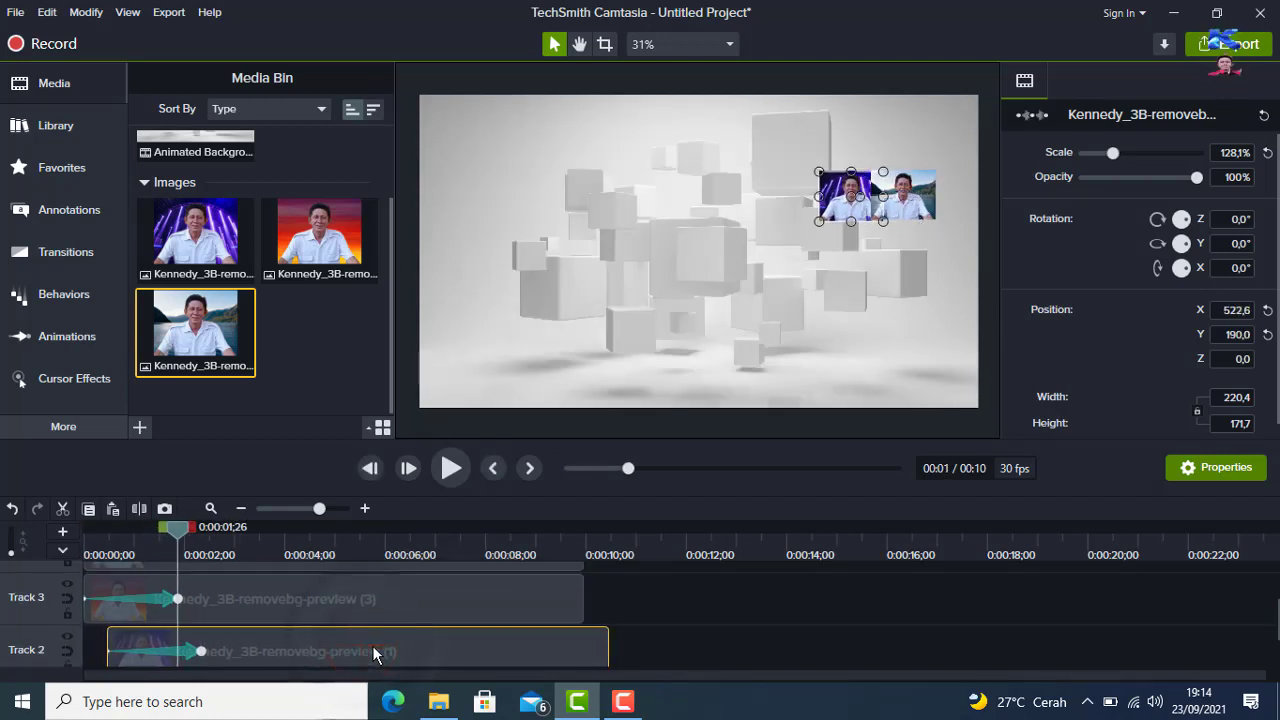
pyautogui.click(358, 599)
pyautogui.moveTo(359, 598); pyautogui.dragTo(369, 596)
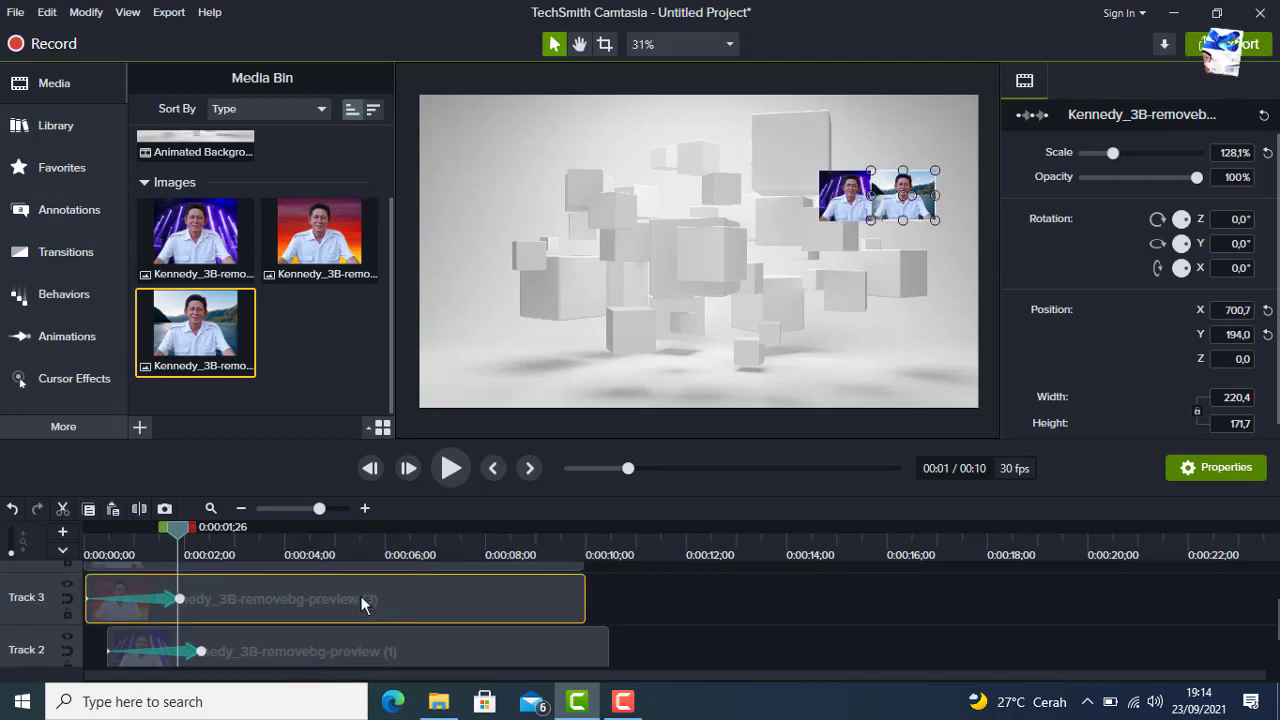
pyautogui.click(97, 541)
pyautogui.moveTo(160, 604)
pyautogui.mouseDown()
pyautogui.moveTo(193, 611)
pyautogui.moveTo(177, 602)
pyautogui.mouseUp()
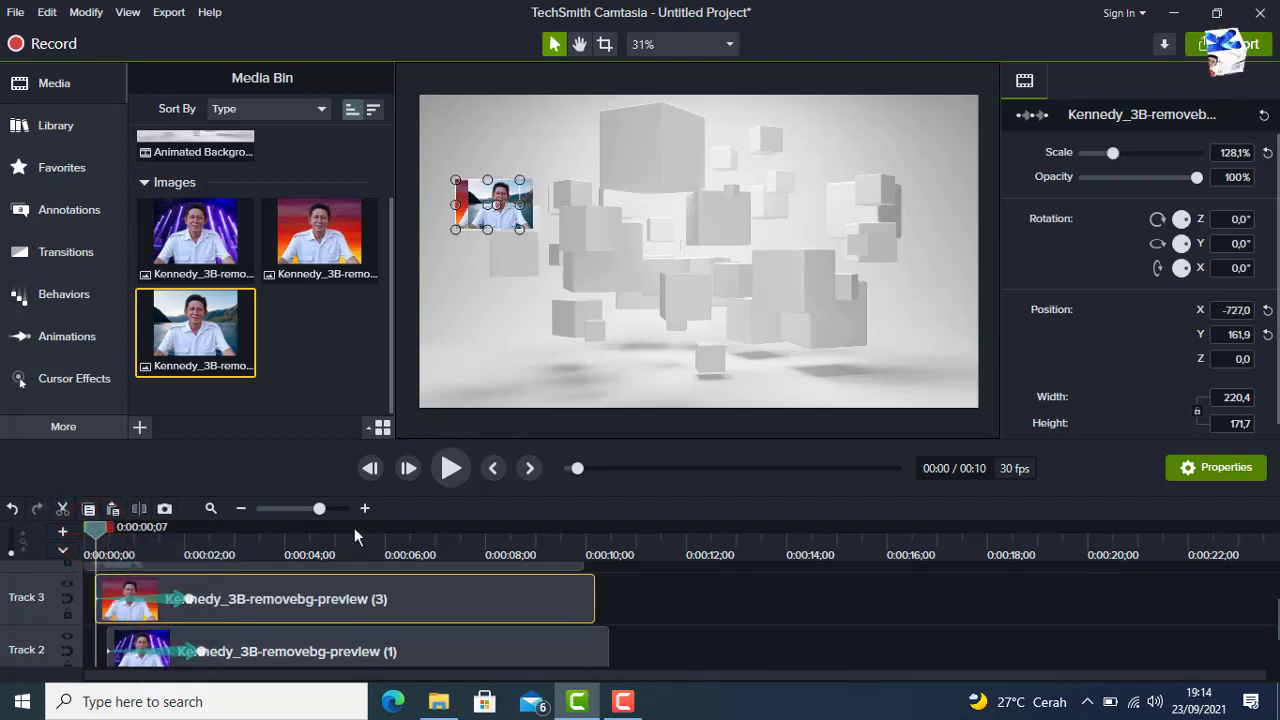
# Play the timeline from the start to preview the three portraits' staggered movement, stopping at about 0:00:03;11
pyautogui.click(492, 470)
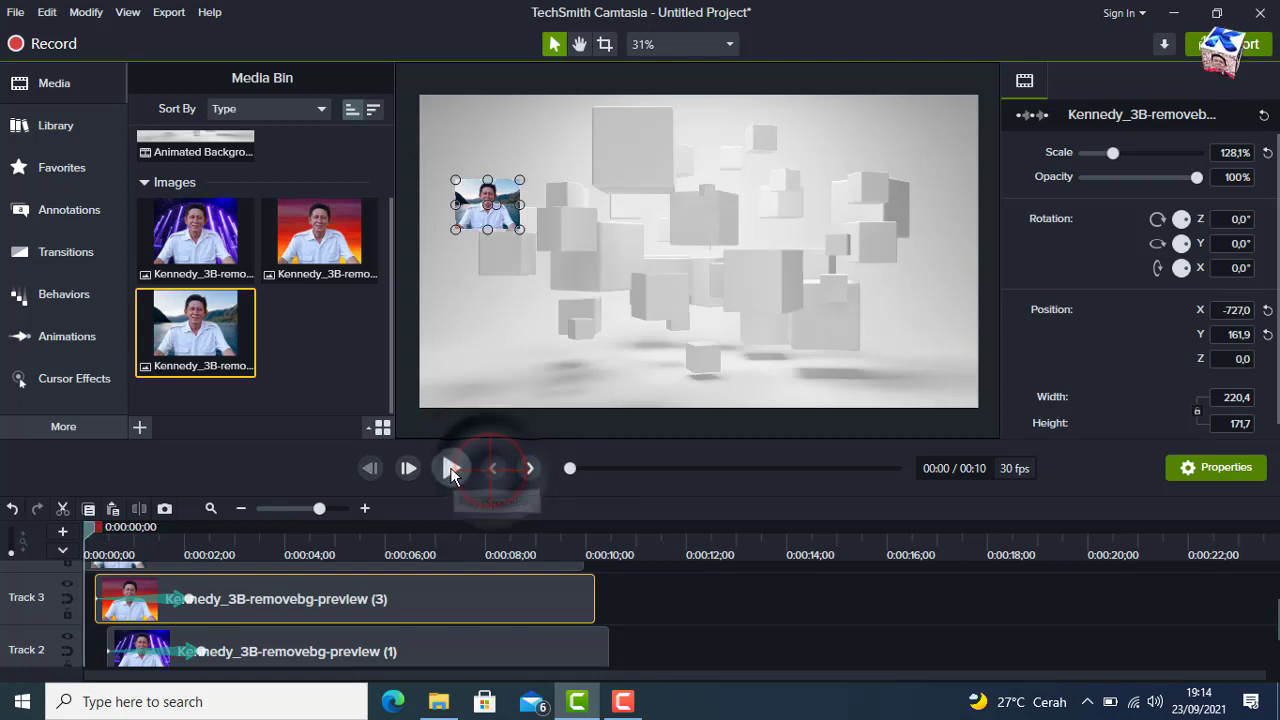
pyautogui.click(451, 469)
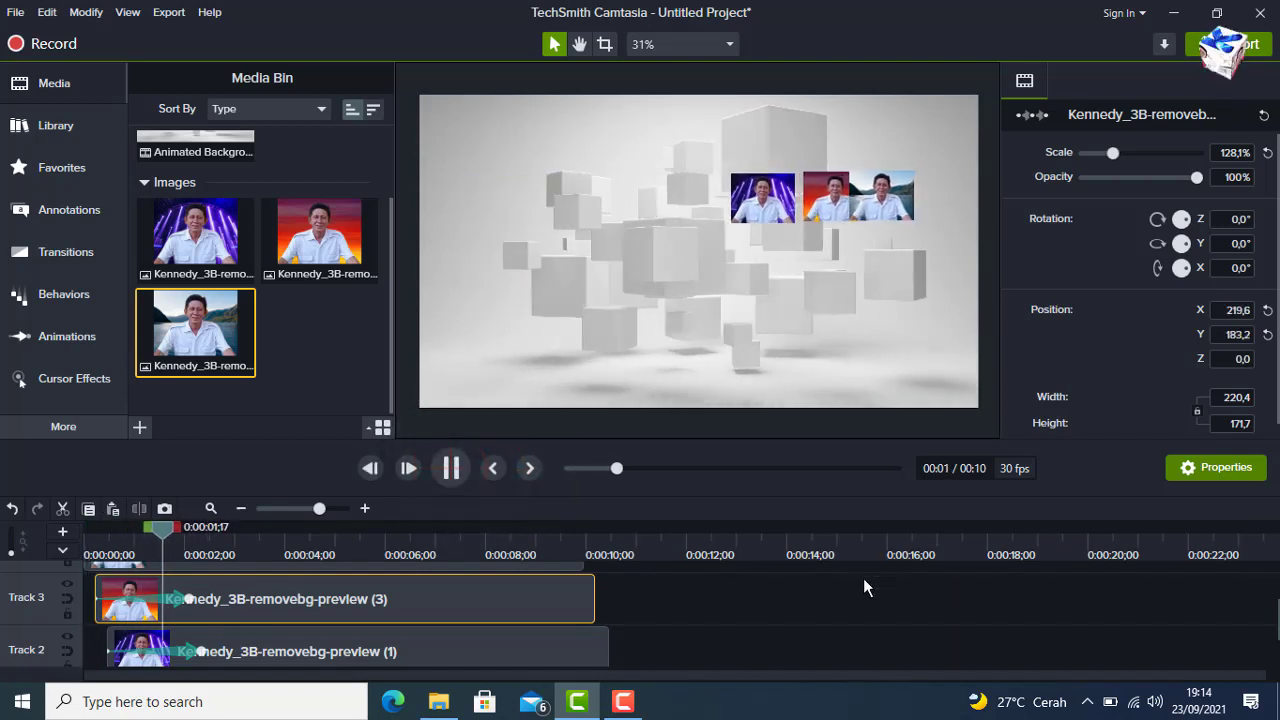
pyautogui.click(449, 466)
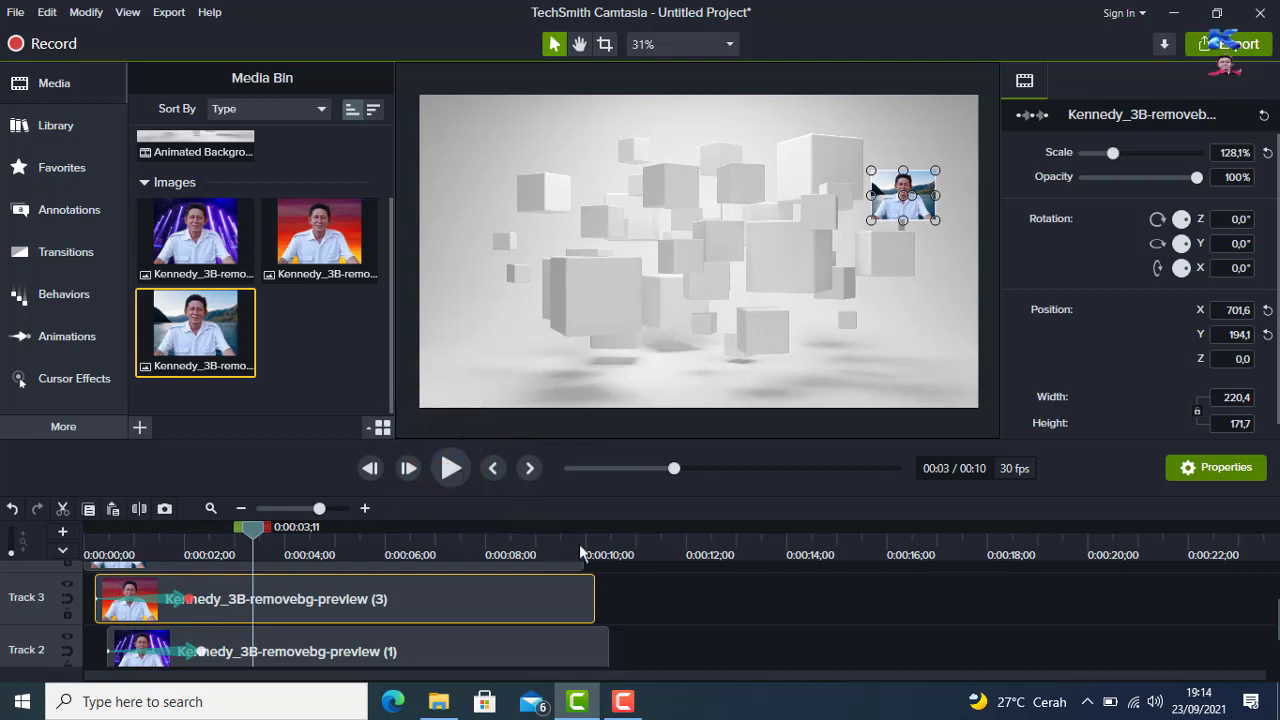
# Add a second Custom animation to the Track 2 clip, starting at about 0:00:02;23, after its first animation
pyautogui.scroll(-2, 681, 607)
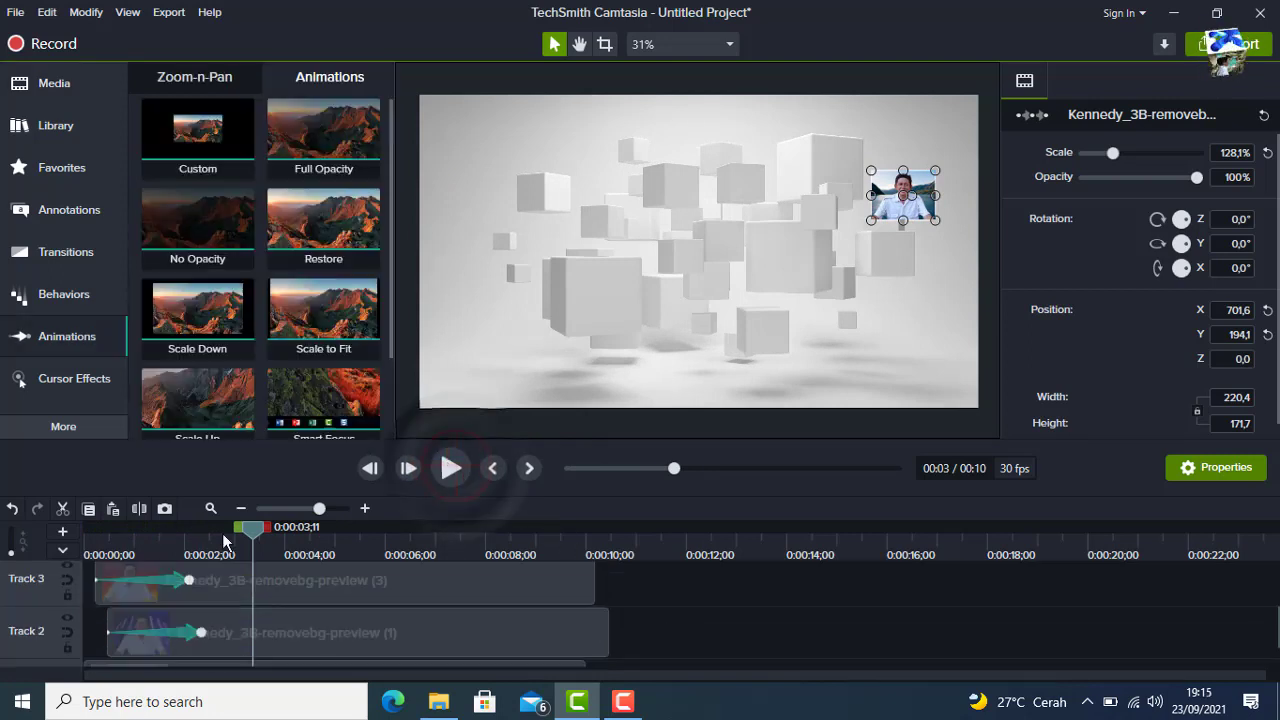
pyautogui.click(223, 541)
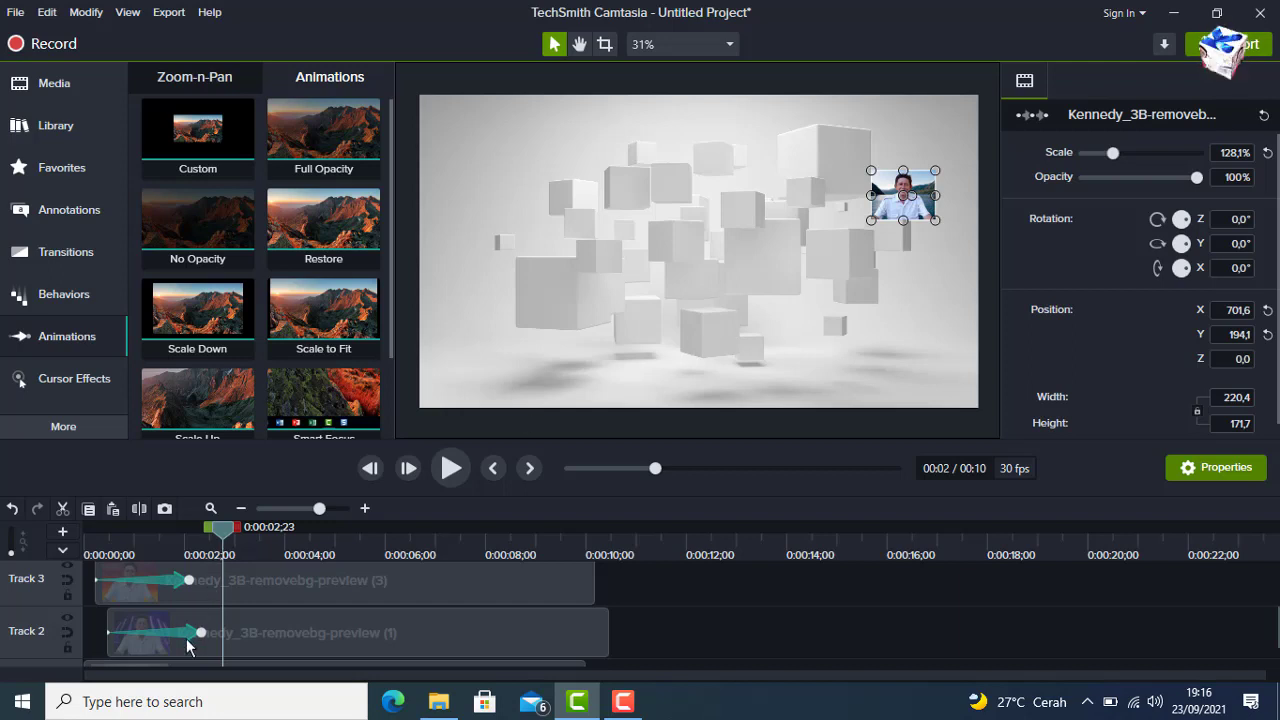
pyautogui.click(280, 637)
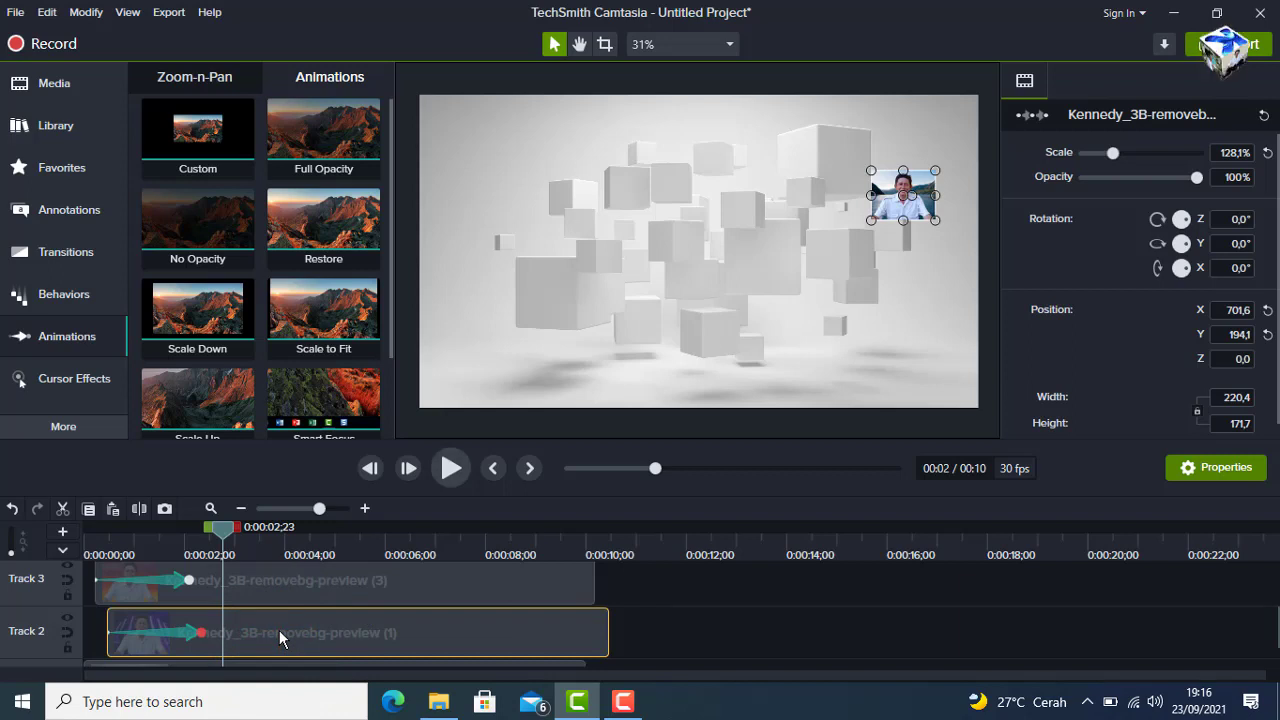
pyautogui.click(80, 340)
pyautogui.click(71, 340)
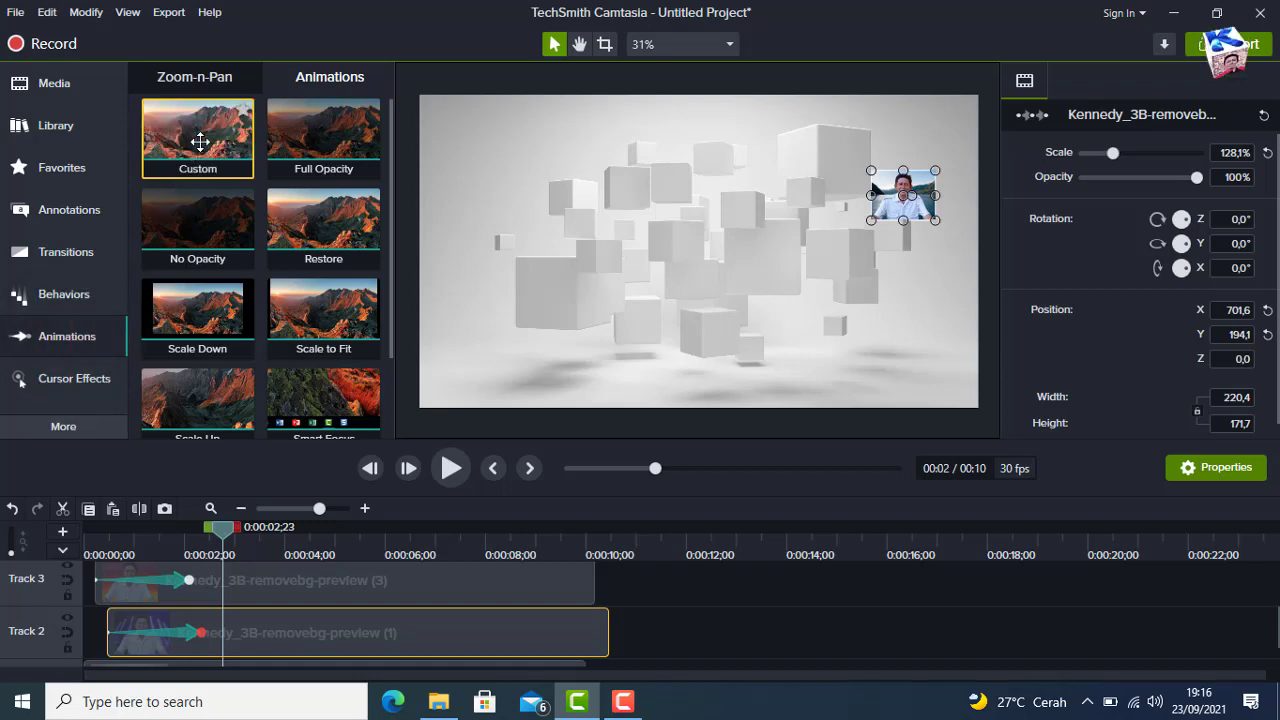
pyautogui.moveTo(200, 141); pyautogui.dragTo(268, 632)
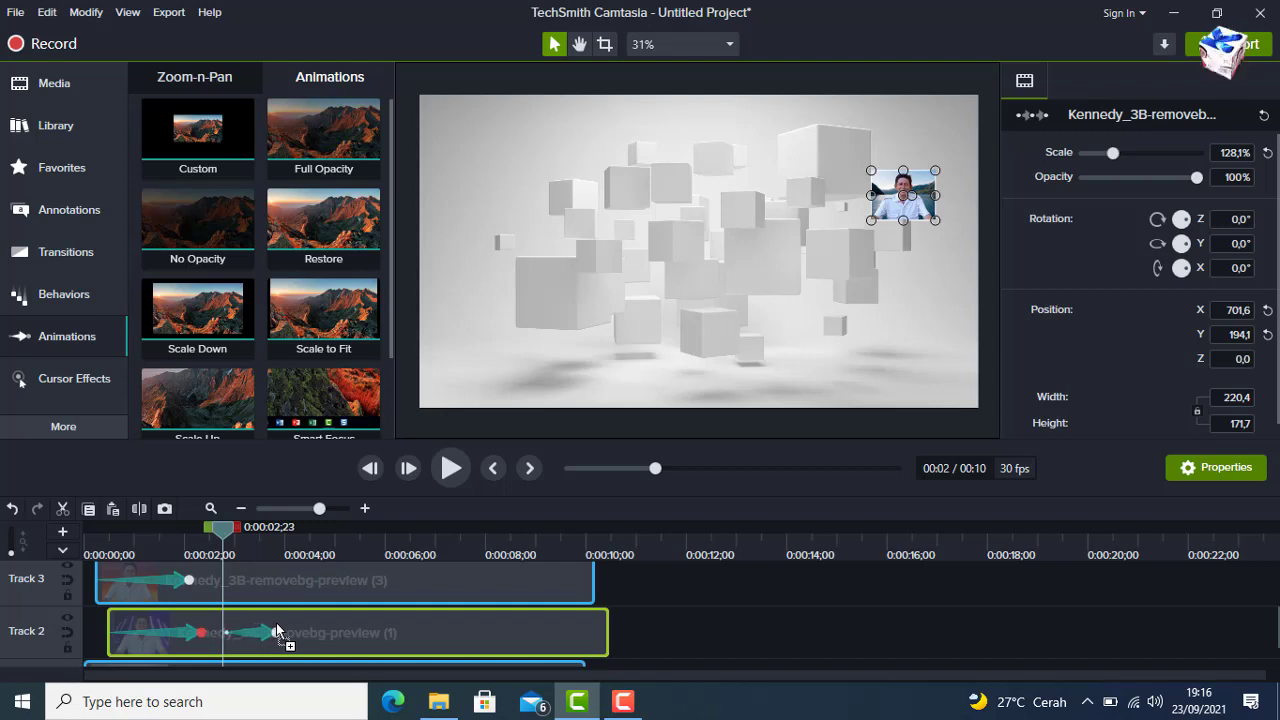
# At the end of the second Track 2 animation, move the purple-background portrait to X 0, Y -309.2, and preview the motion
pyautogui.click(276, 632)
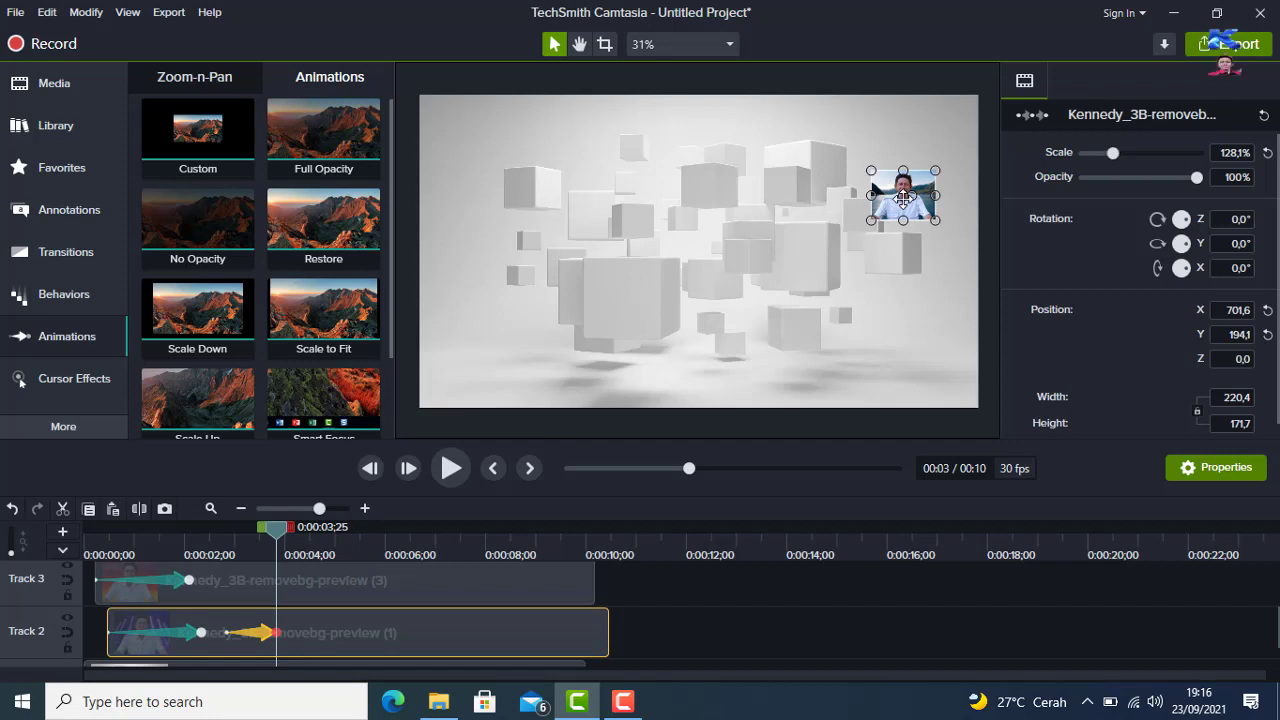
pyautogui.moveTo(903, 197); pyautogui.dragTo(697, 345)
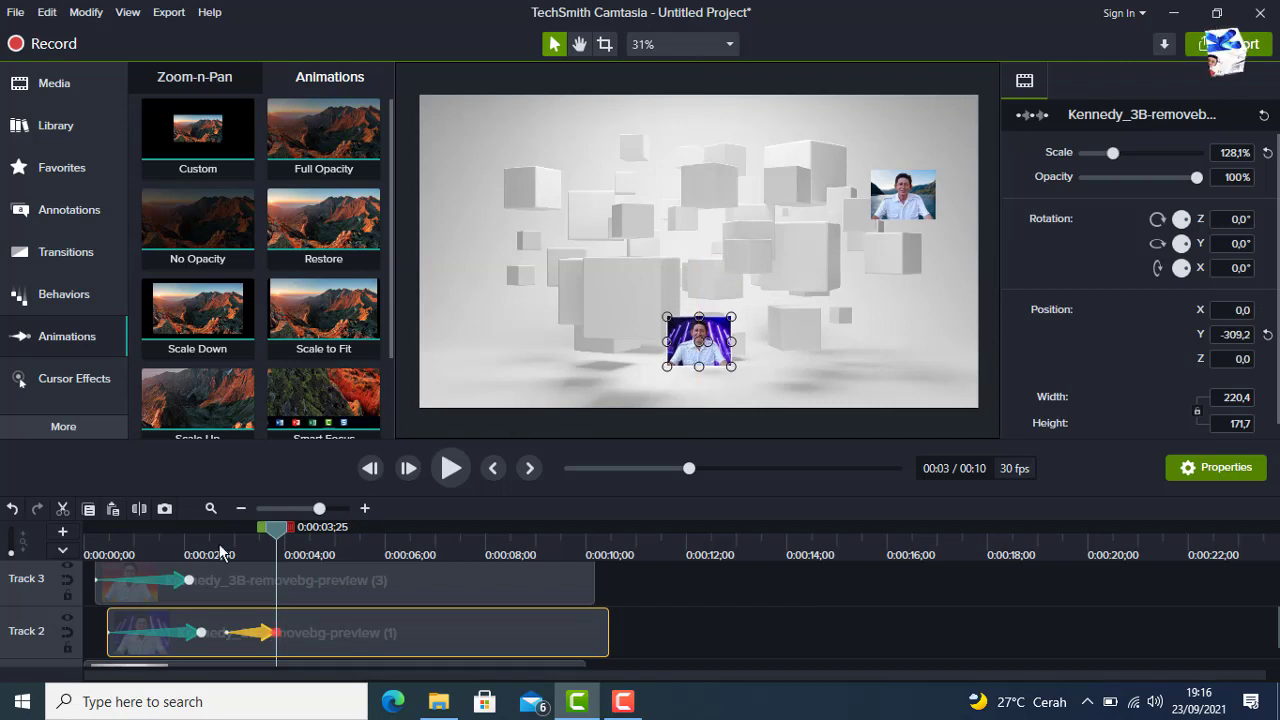
pyautogui.click(220, 550)
pyautogui.click(449, 468)
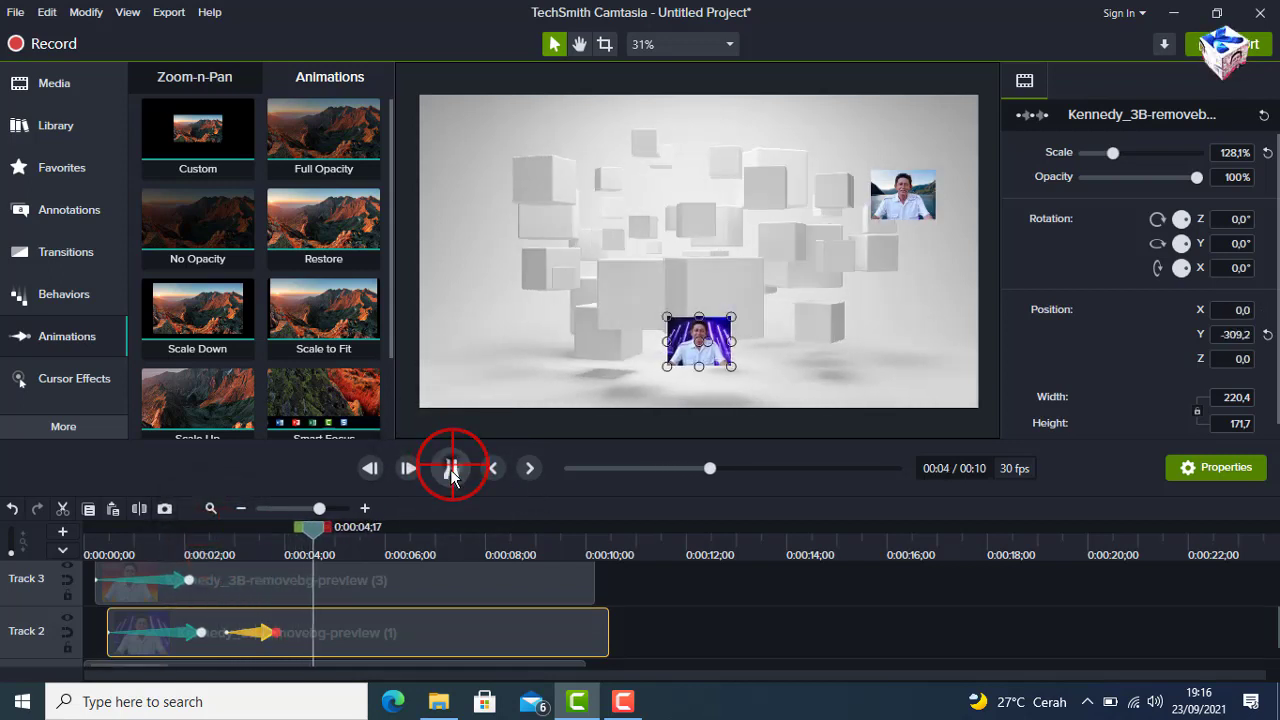
pyautogui.click(451, 470)
# Lengthen the second Track 2 animation to match the first one's length and play it back from about 0:00:02;25
pyautogui.moveTo(276, 632); pyautogui.dragTo(320, 628)
pyautogui.click(224, 531)
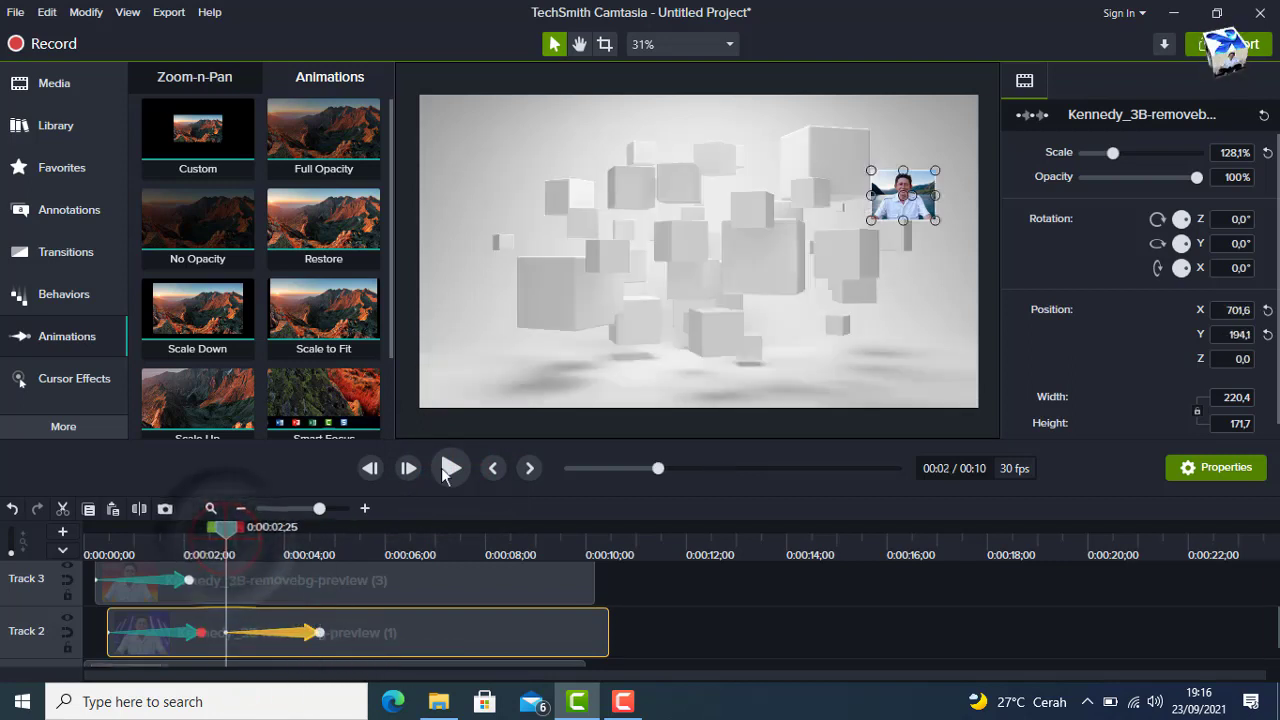
pyautogui.click(449, 470)
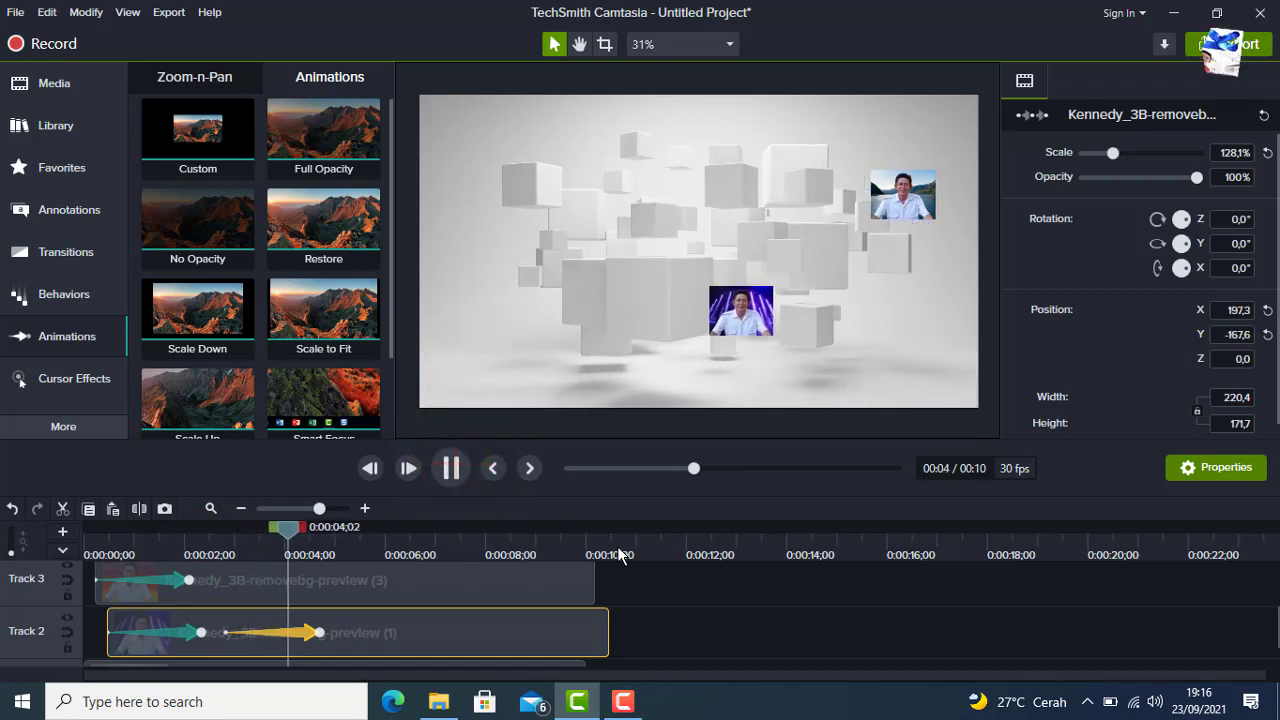
pyautogui.click(449, 468)
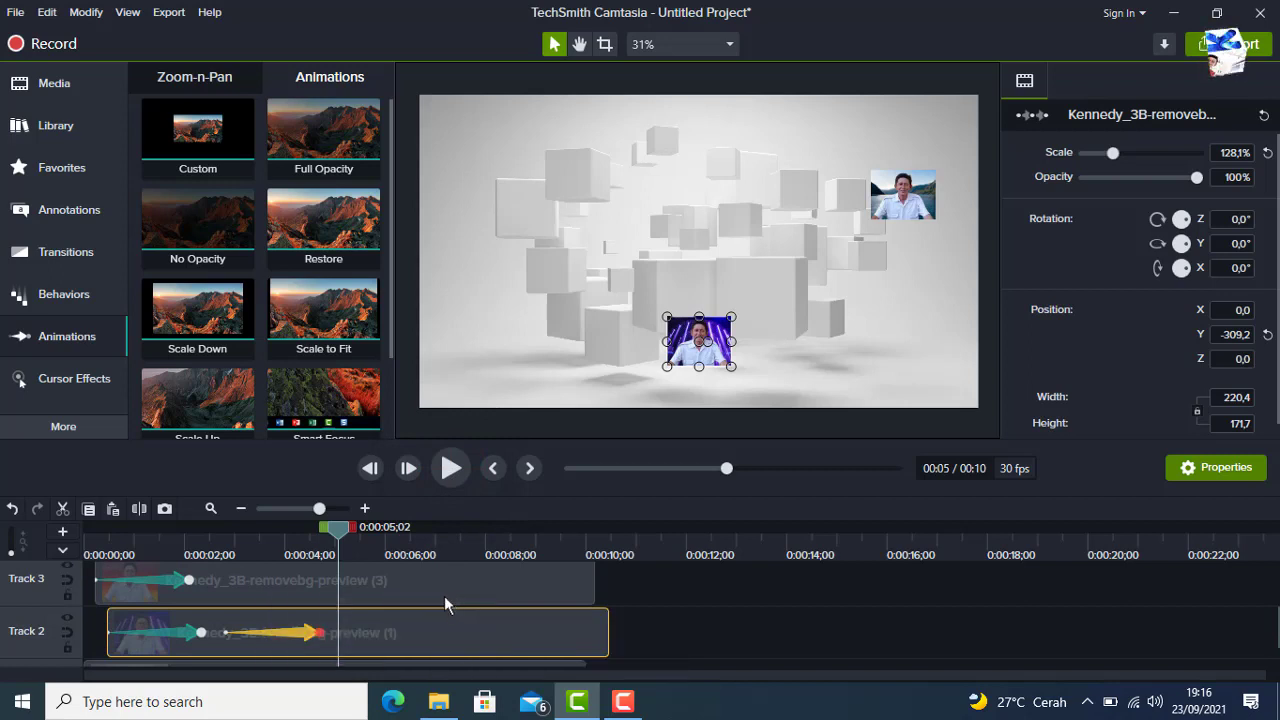
# Copy the second animation from the Track 2 clip to the Track 3 clip, starting it at about 0:00:02;17
pyautogui.click(225, 540)
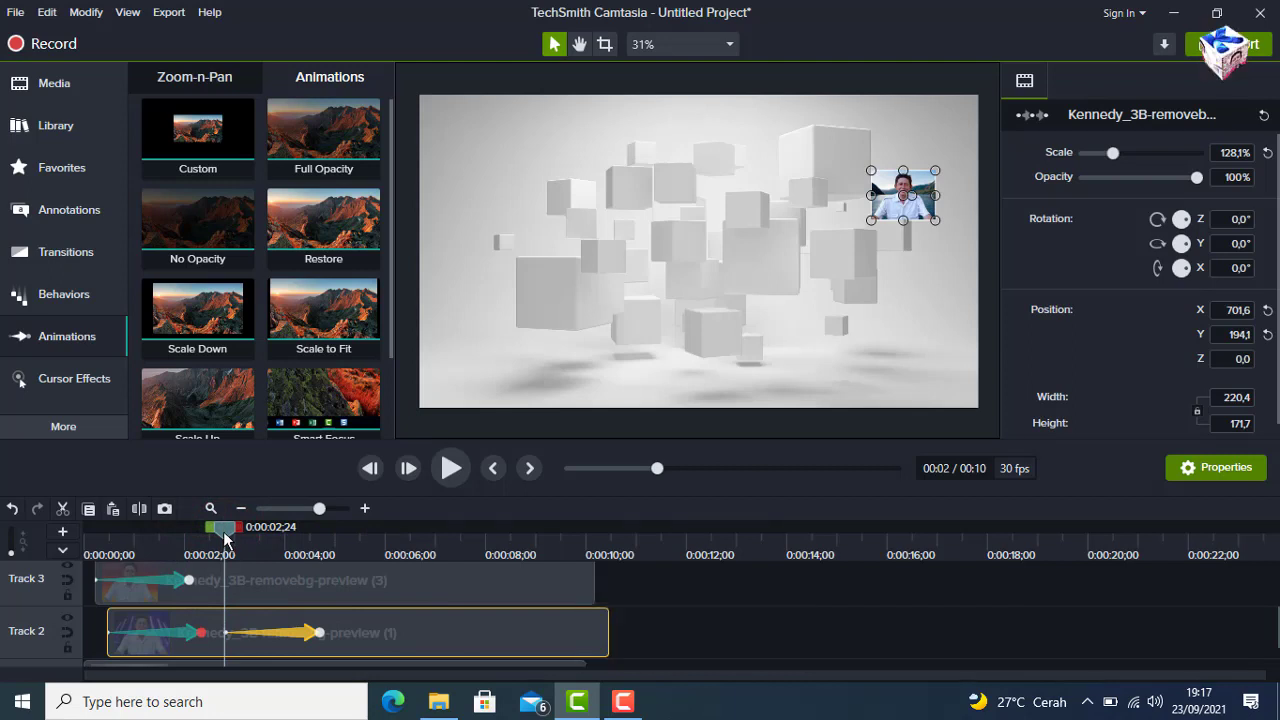
pyautogui.click(222, 538)
pyautogui.click(207, 540)
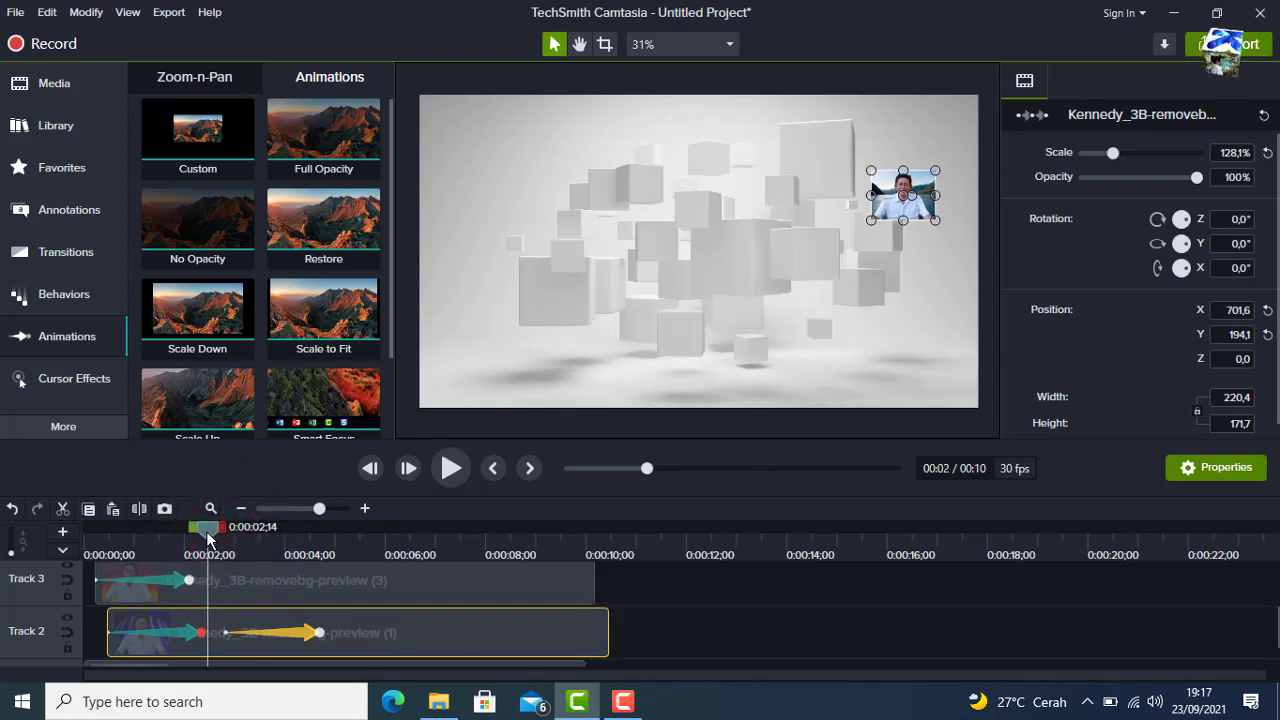
pyautogui.click(212, 536)
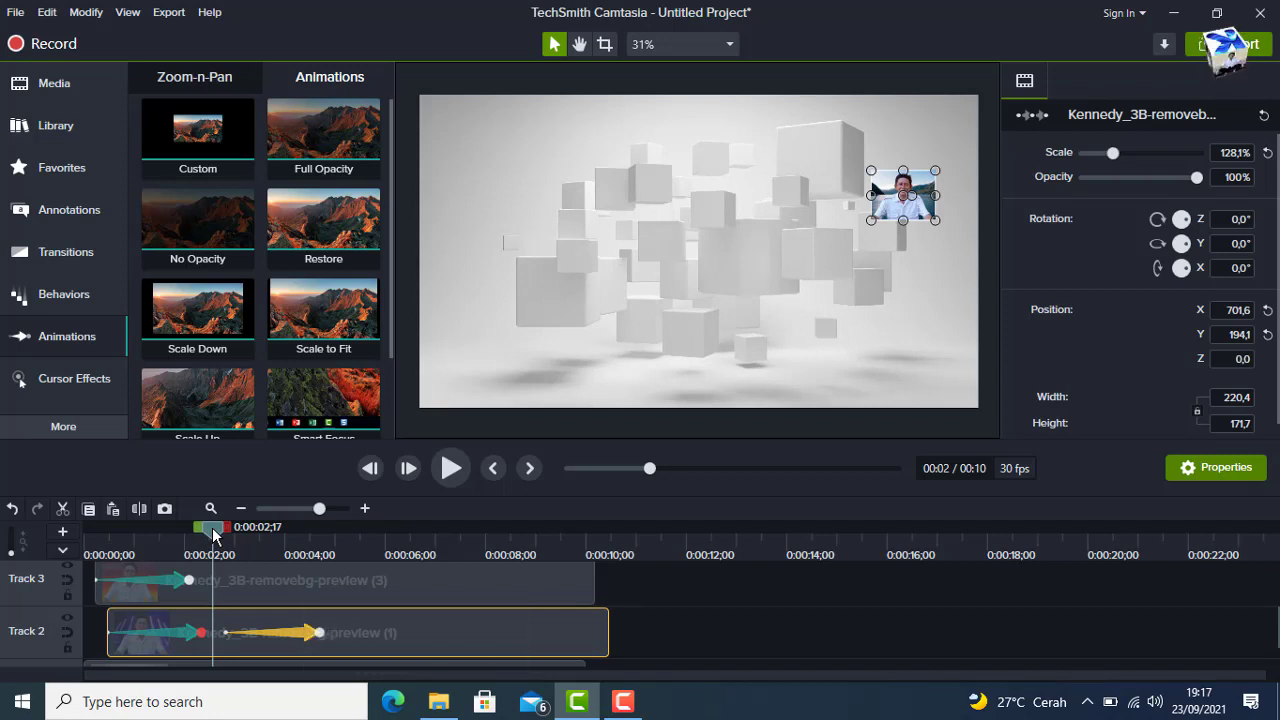
pyautogui.click(425, 579)
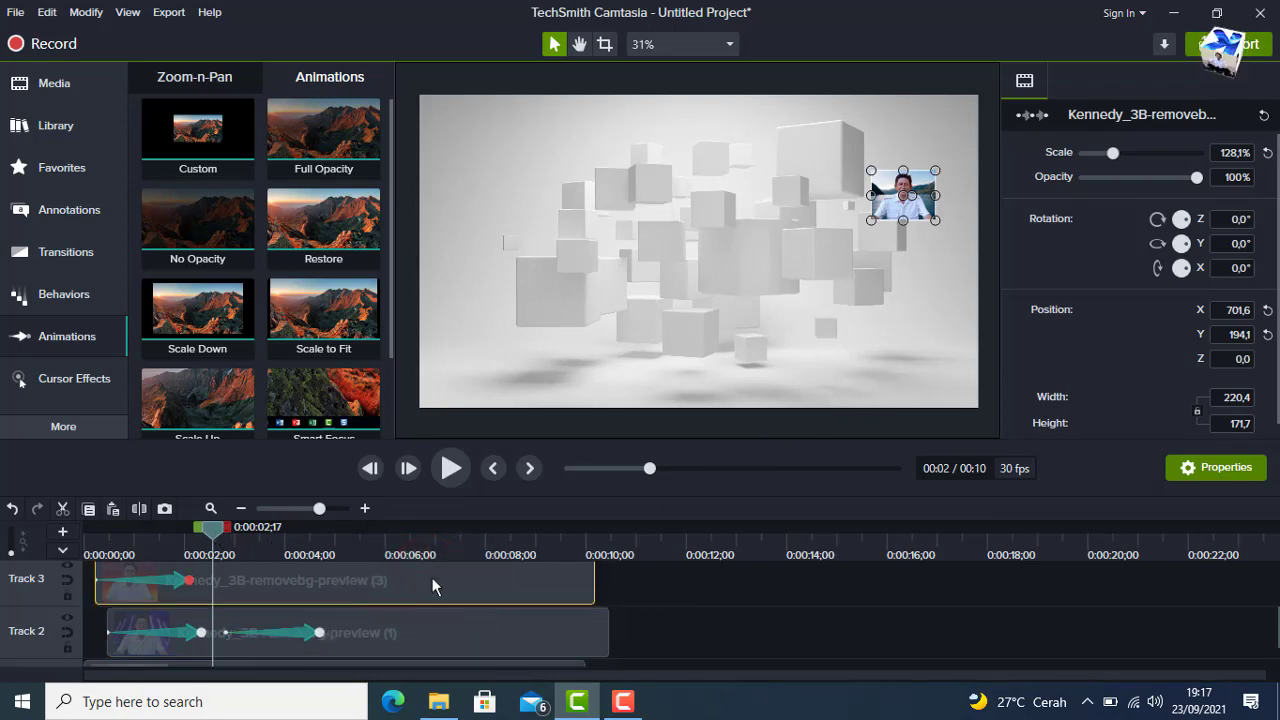
pyautogui.click(304, 633)
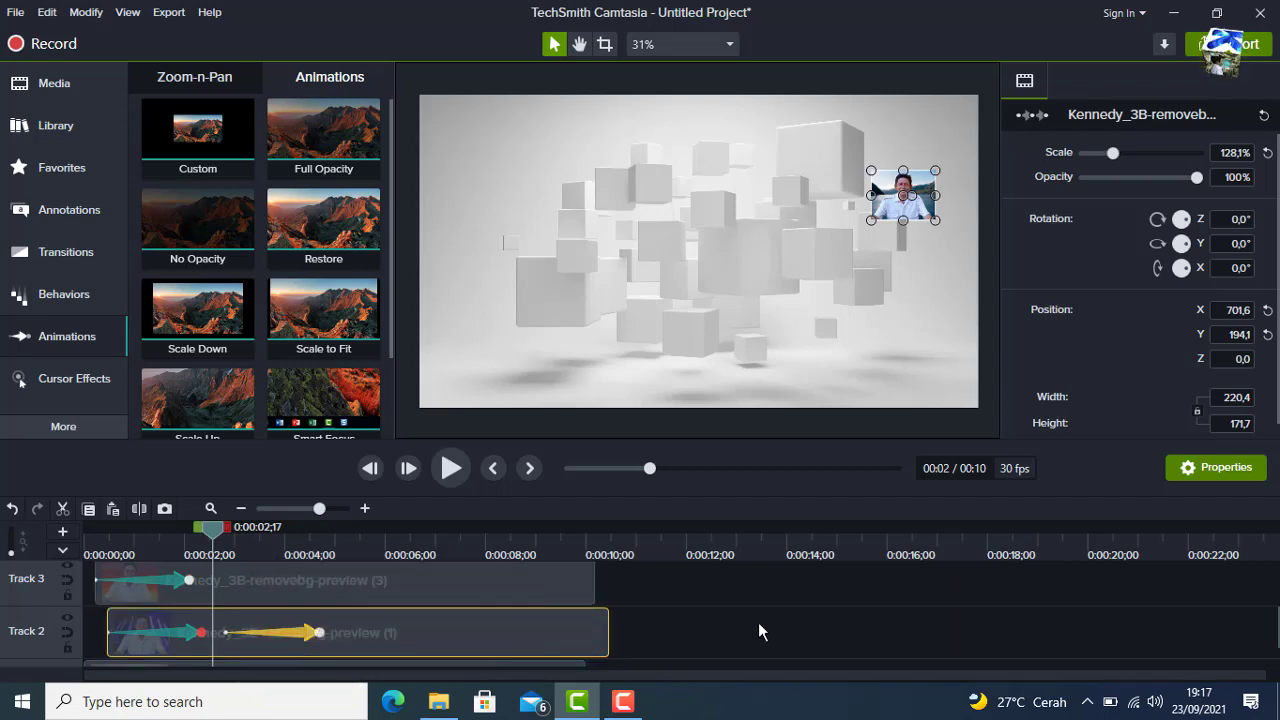
pyautogui.click(343, 584)
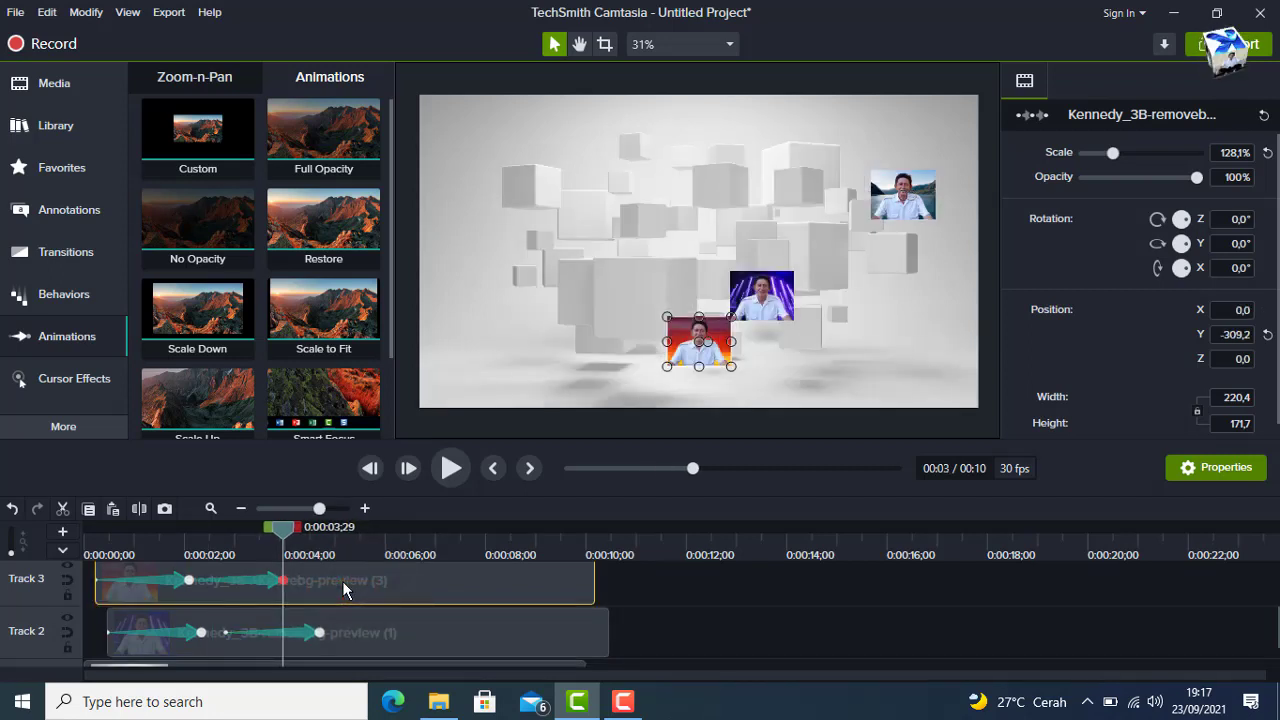
pyautogui.moveTo(252, 586); pyautogui.dragTo(302, 583)
pyautogui.click(445, 585)
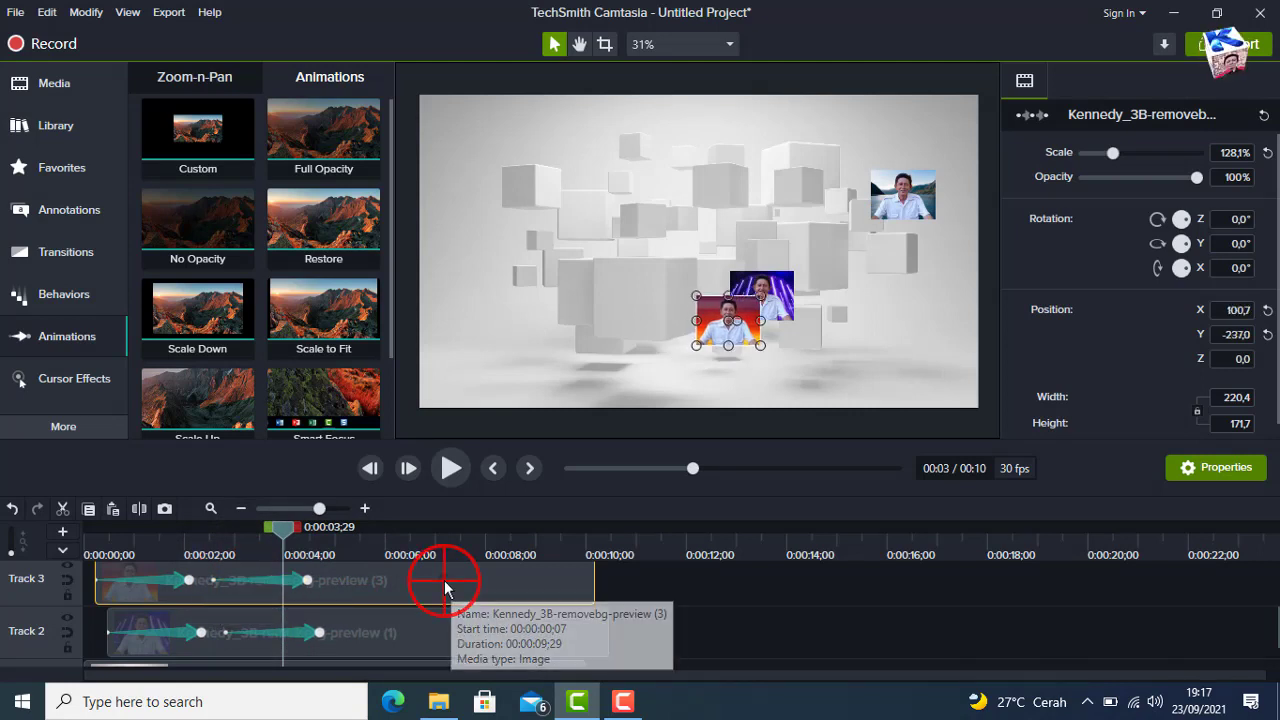
# Play the timeline from 0:00:02;10 to preview the second movement of the purple- and red-background portraits
pyautogui.click(201, 548)
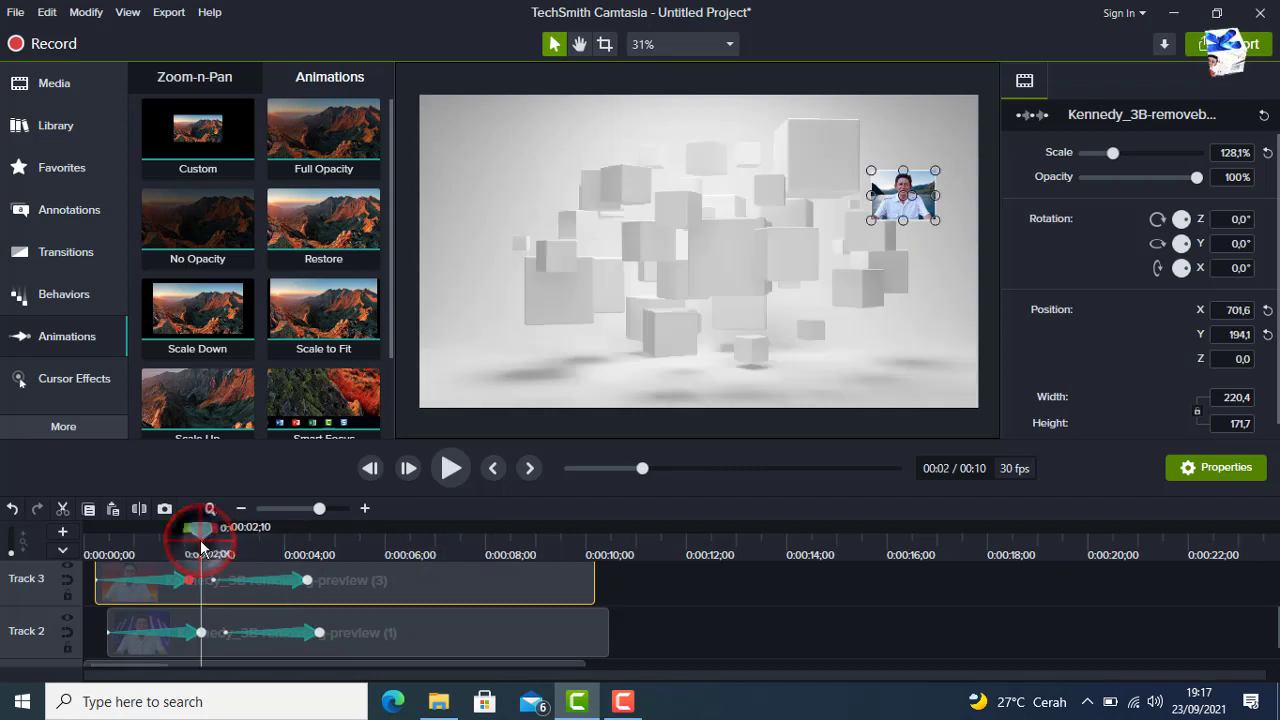
pyautogui.click(451, 468)
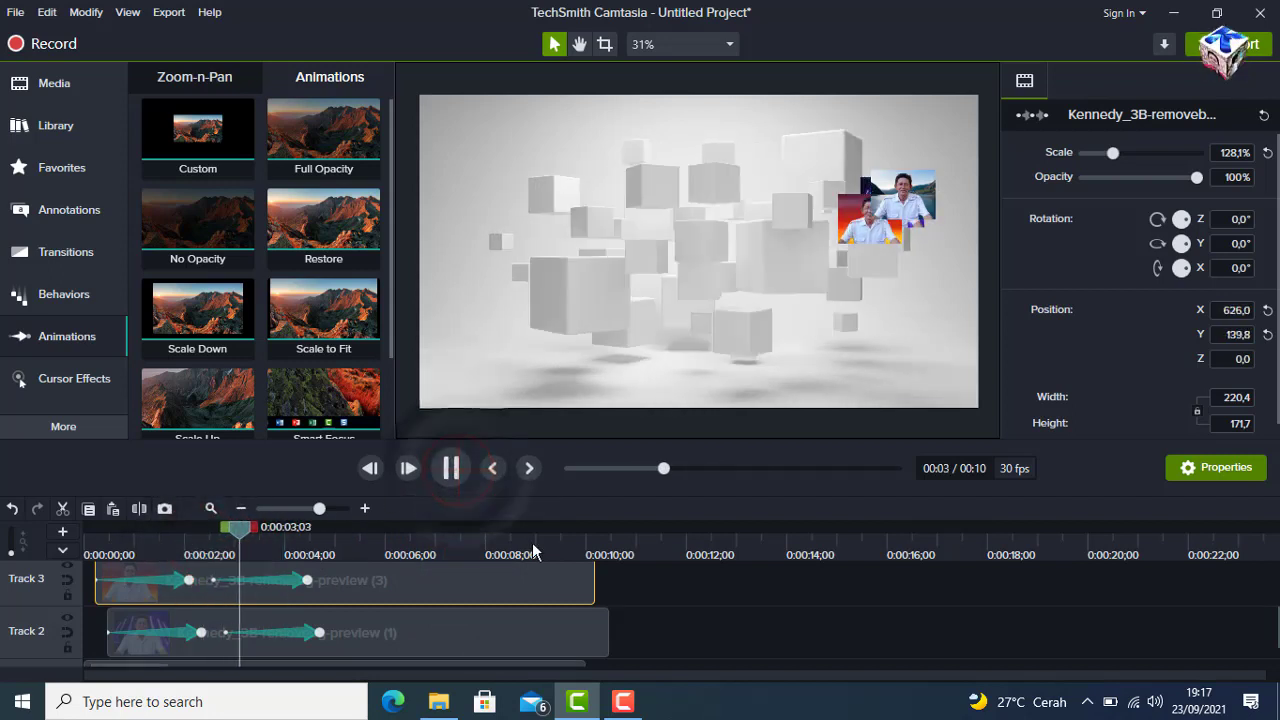
pyautogui.click(451, 466)
# Copy the second animation from the Track 3 clip to the Track 4 clip, starting it slightly earlier than the one on Track 3
pyautogui.scroll(1, 268, 603)
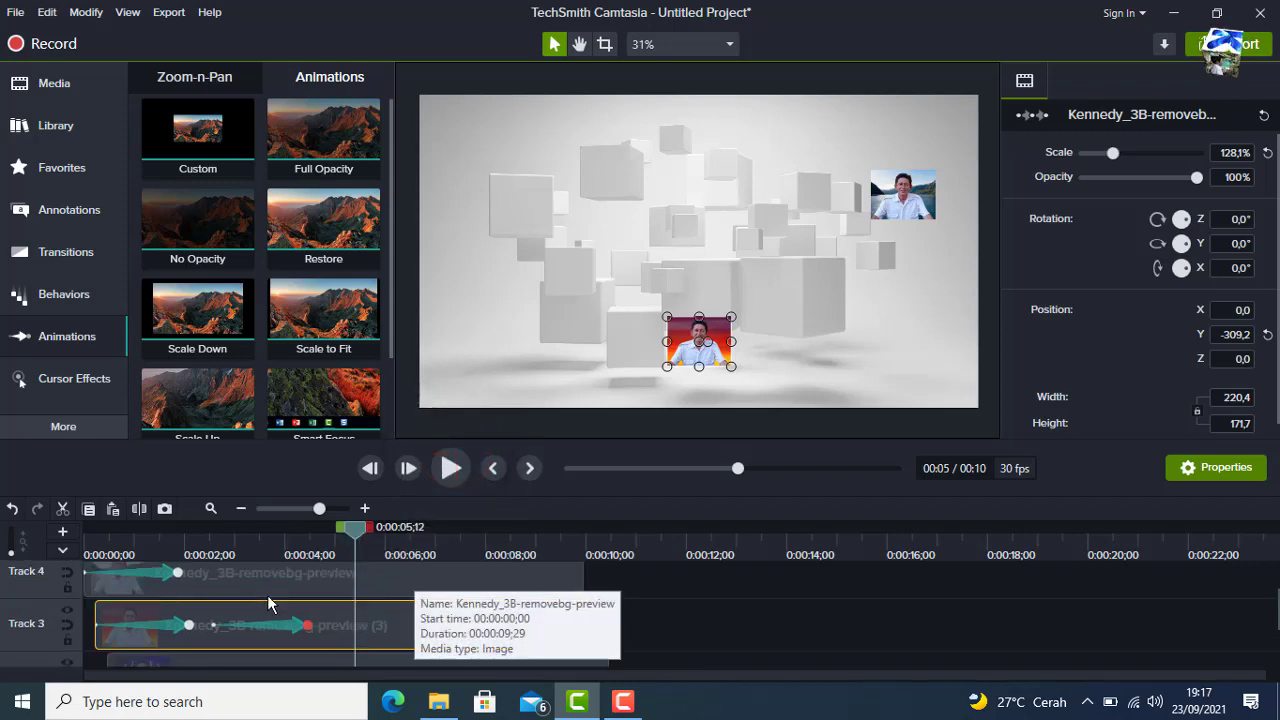
pyautogui.click(230, 567)
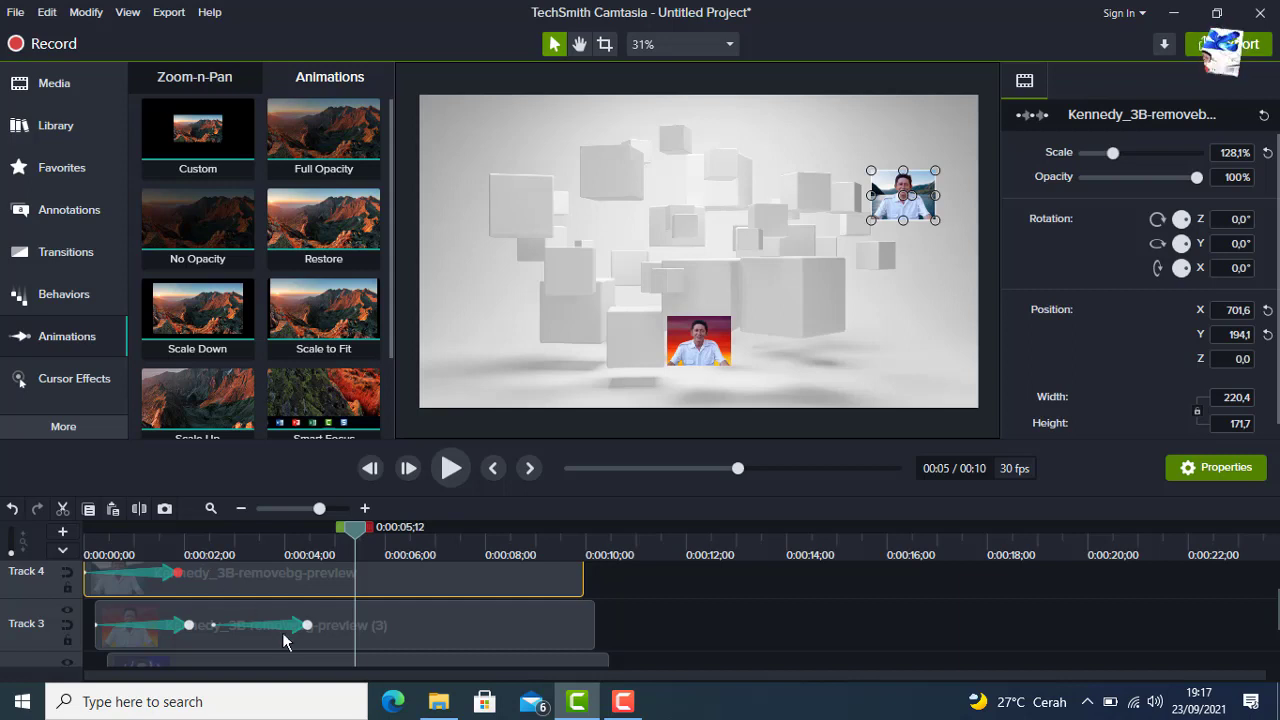
pyautogui.click(180, 540)
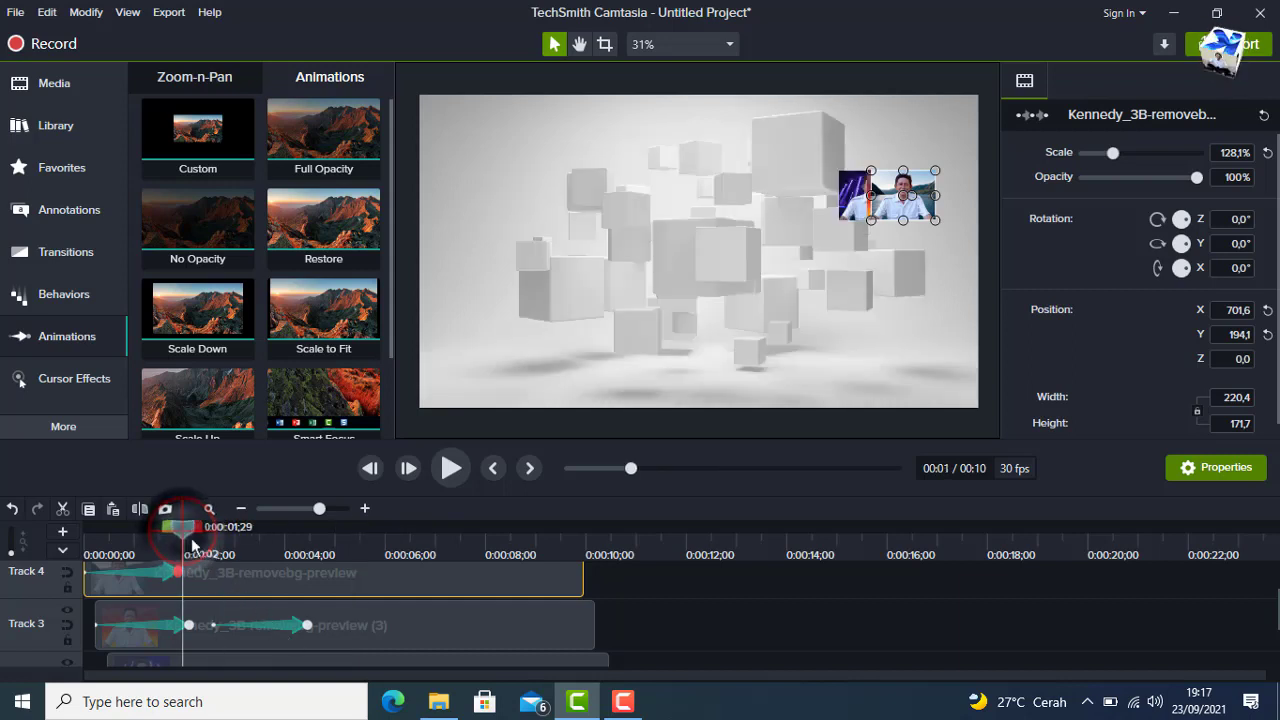
pyautogui.click(295, 622)
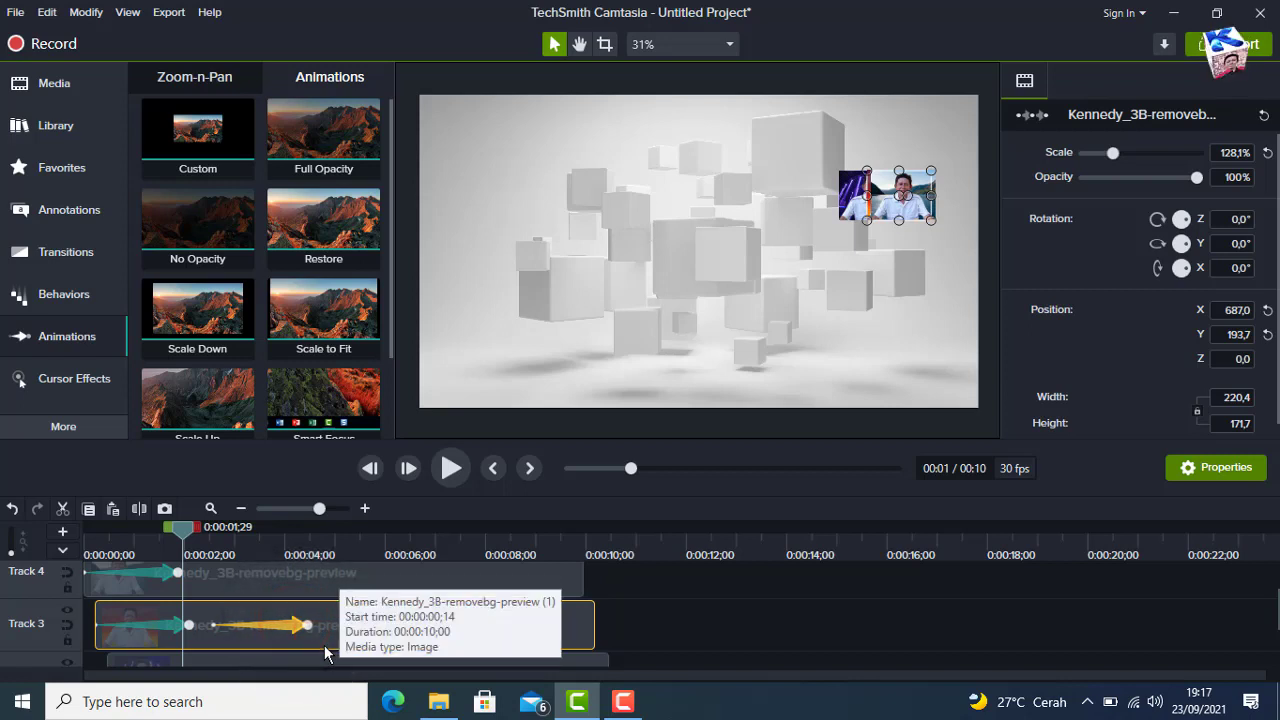
pyautogui.click(243, 583)
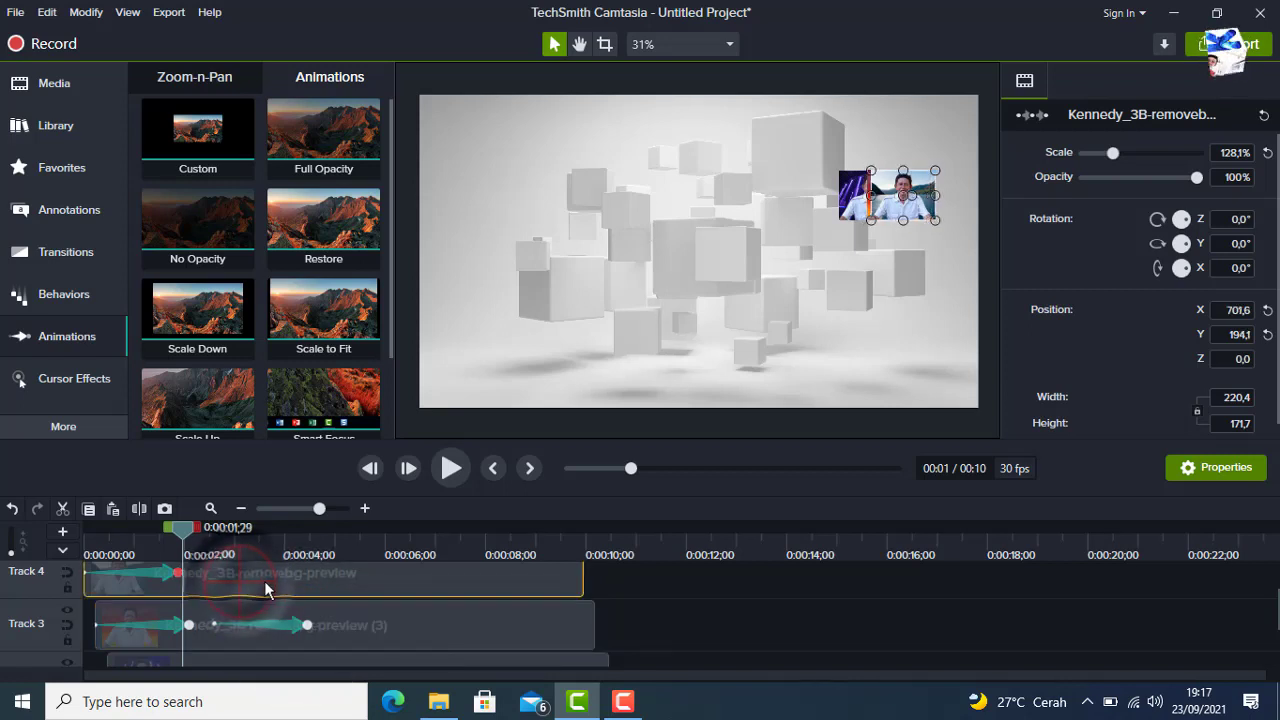
pyautogui.hotkey('ctrl', 'v')
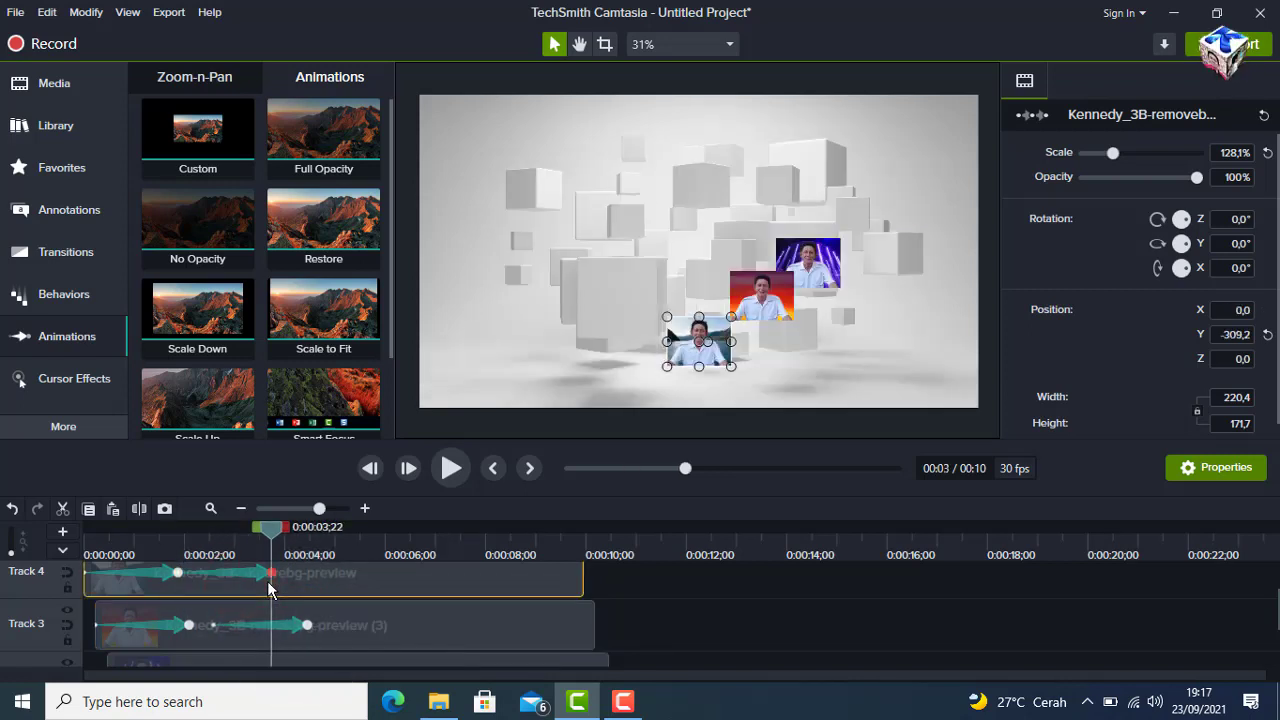
pyautogui.moveTo(238, 578); pyautogui.dragTo(268, 593)
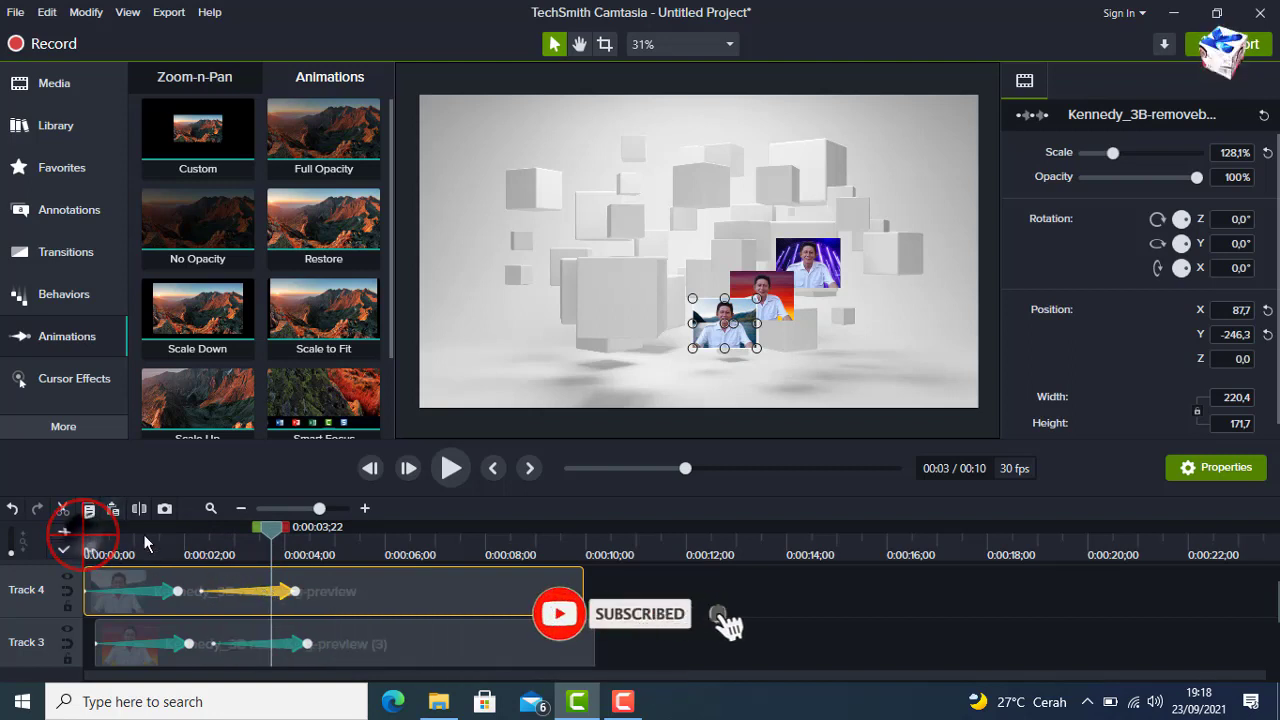
# Play the timeline from the beginning to preview the first two movements of all three portraits
pyautogui.click(89, 537)
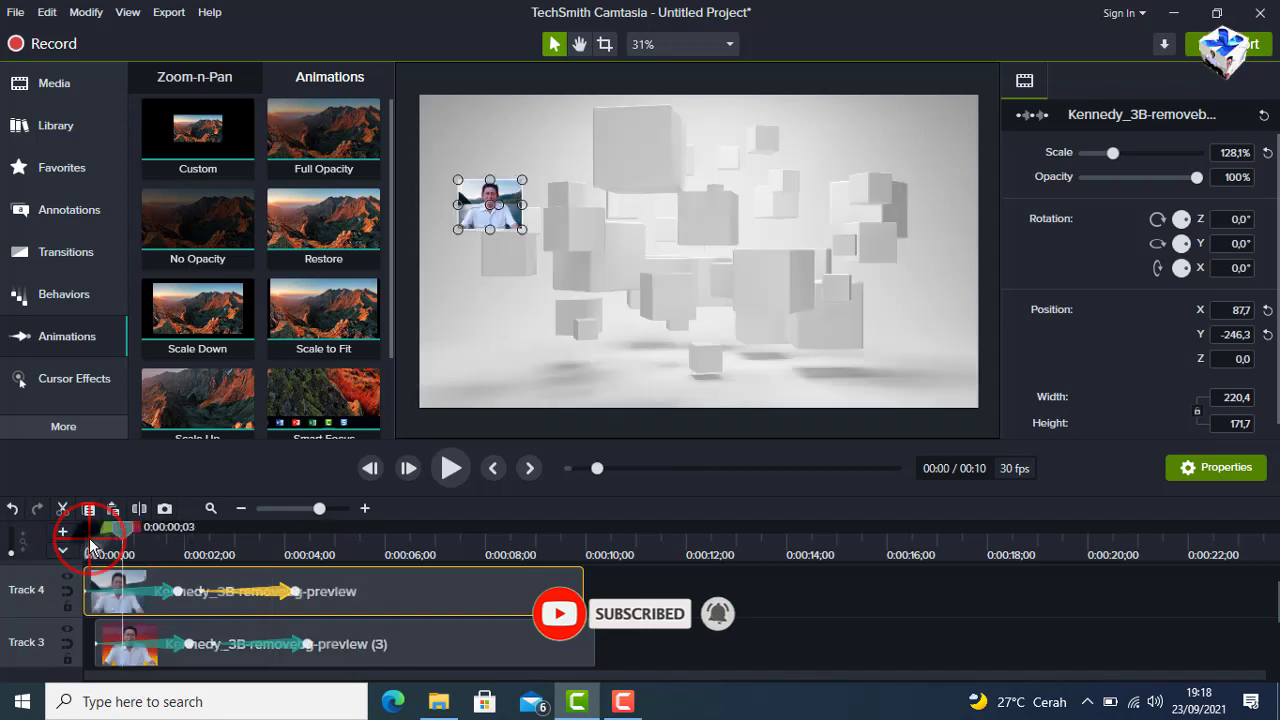
pyautogui.click(493, 468)
pyautogui.click(493, 468)
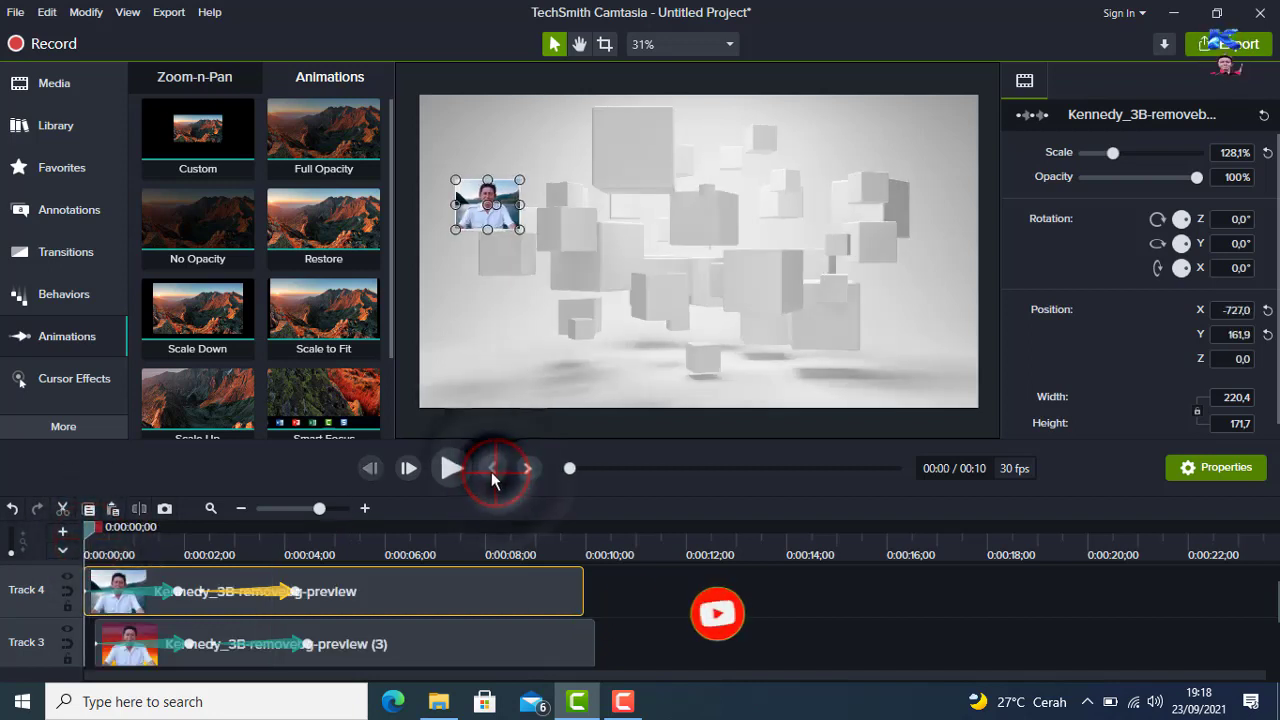
pyautogui.click(450, 468)
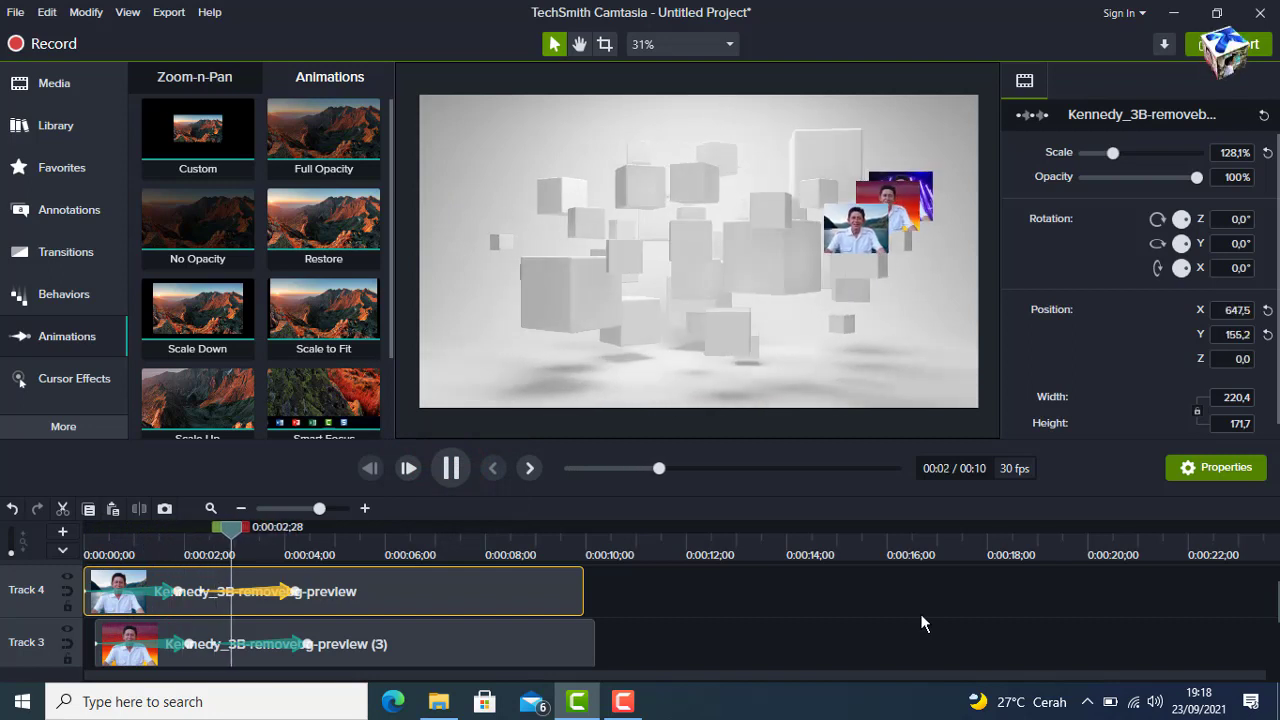
pyautogui.click(451, 468)
# Add a Scale Up animation to the Track 2 clip as its third animation, ending at about 0:00:06;08
pyautogui.scroll(-2, 423, 600)
pyautogui.scroll(1, 417, 619)
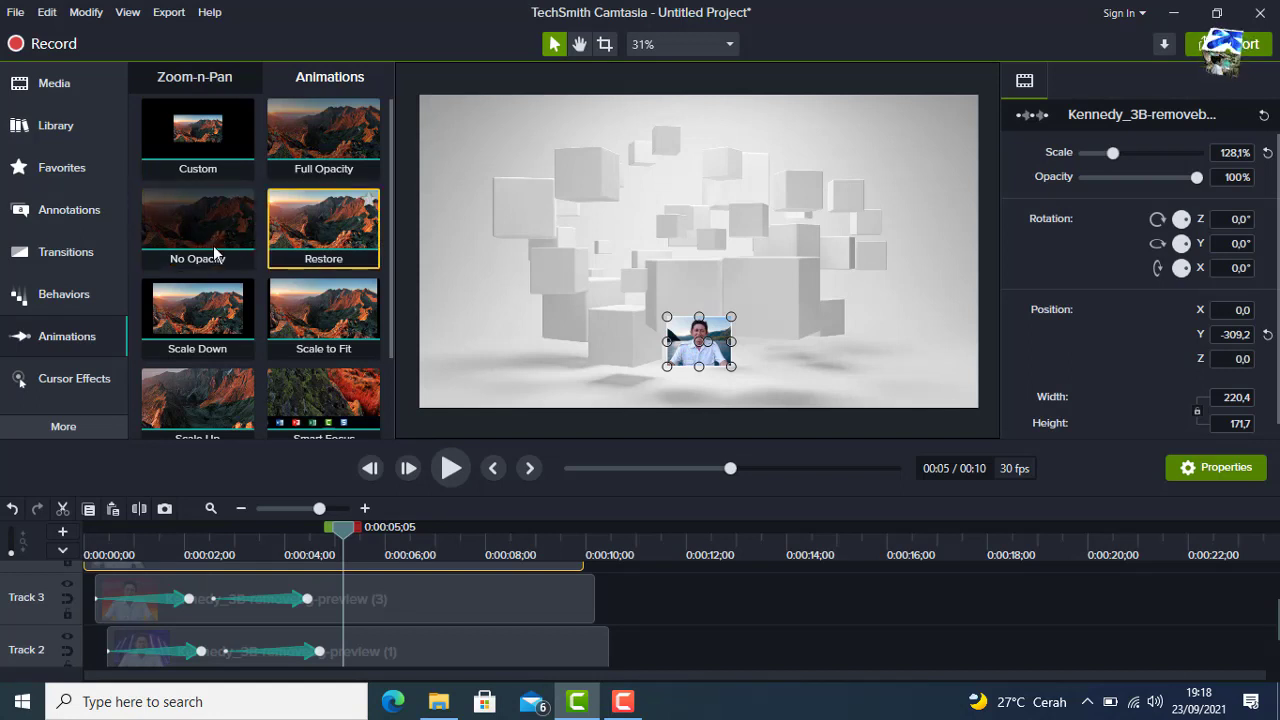
pyautogui.scroll(-1, 270, 345)
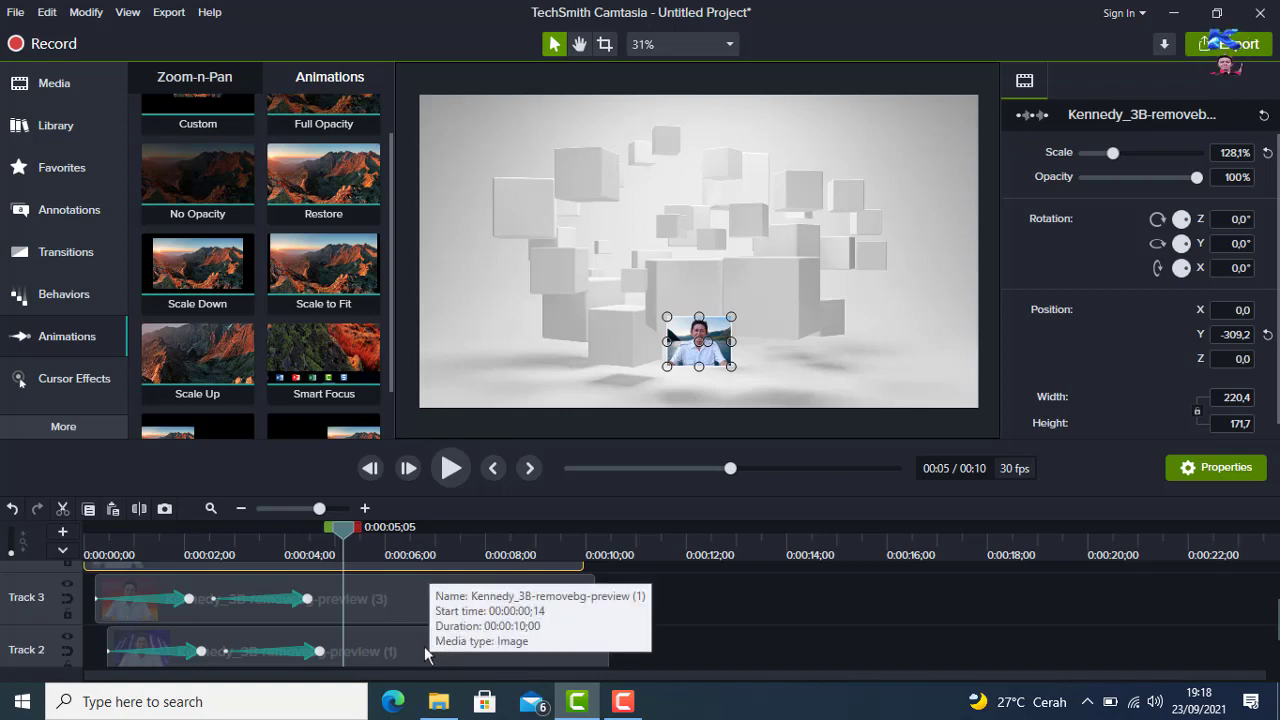
pyautogui.click(397, 651)
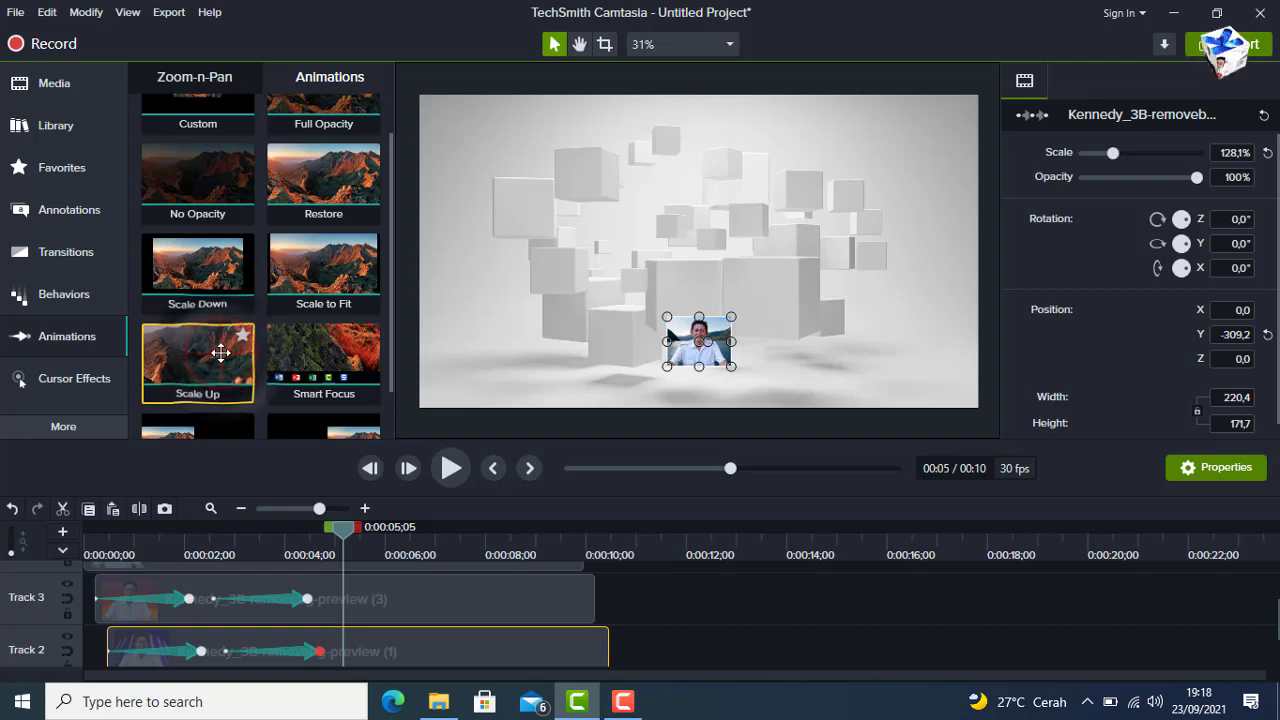
pyautogui.moveTo(220, 352); pyautogui.dragTo(400, 652)
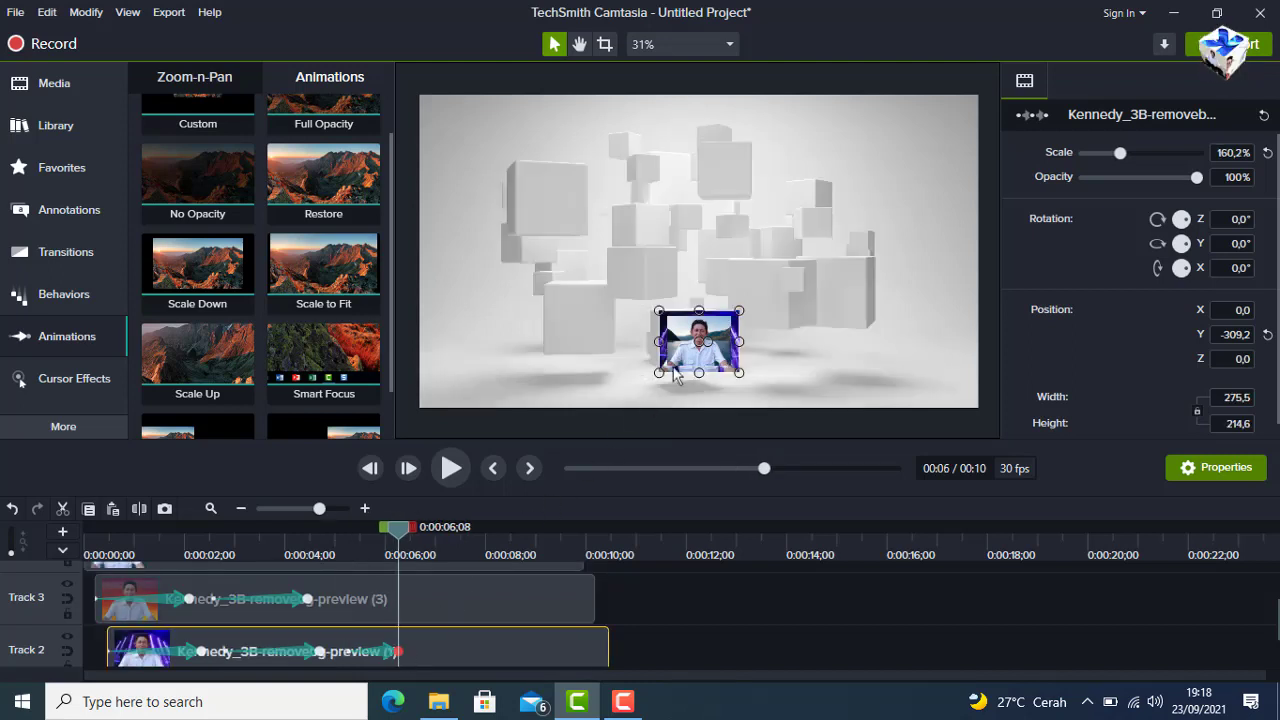
# Enlarge the purple-background portrait to 239.3% at X -628.7, Y 160.4, and extend its third animation to 0:00:07;00
pyautogui.moveTo(697, 341); pyautogui.dragTo(581, 251)
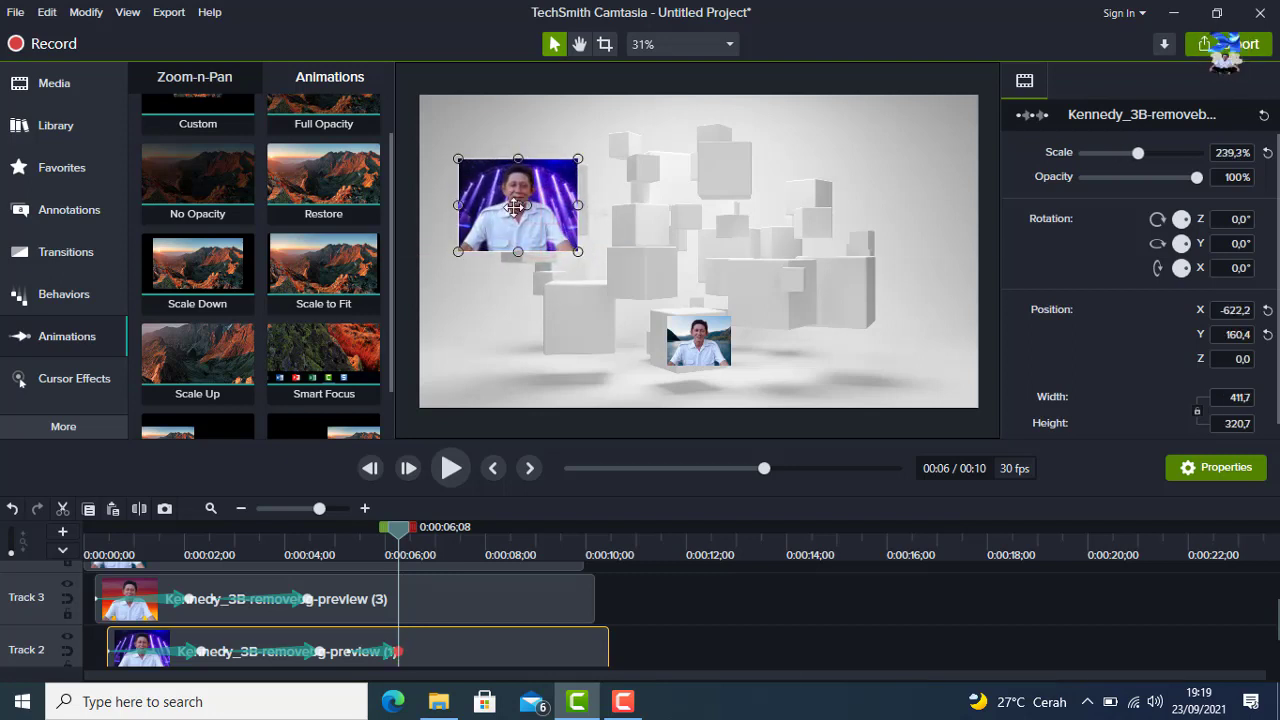
pyautogui.moveTo(514, 207); pyautogui.dragTo(512, 207)
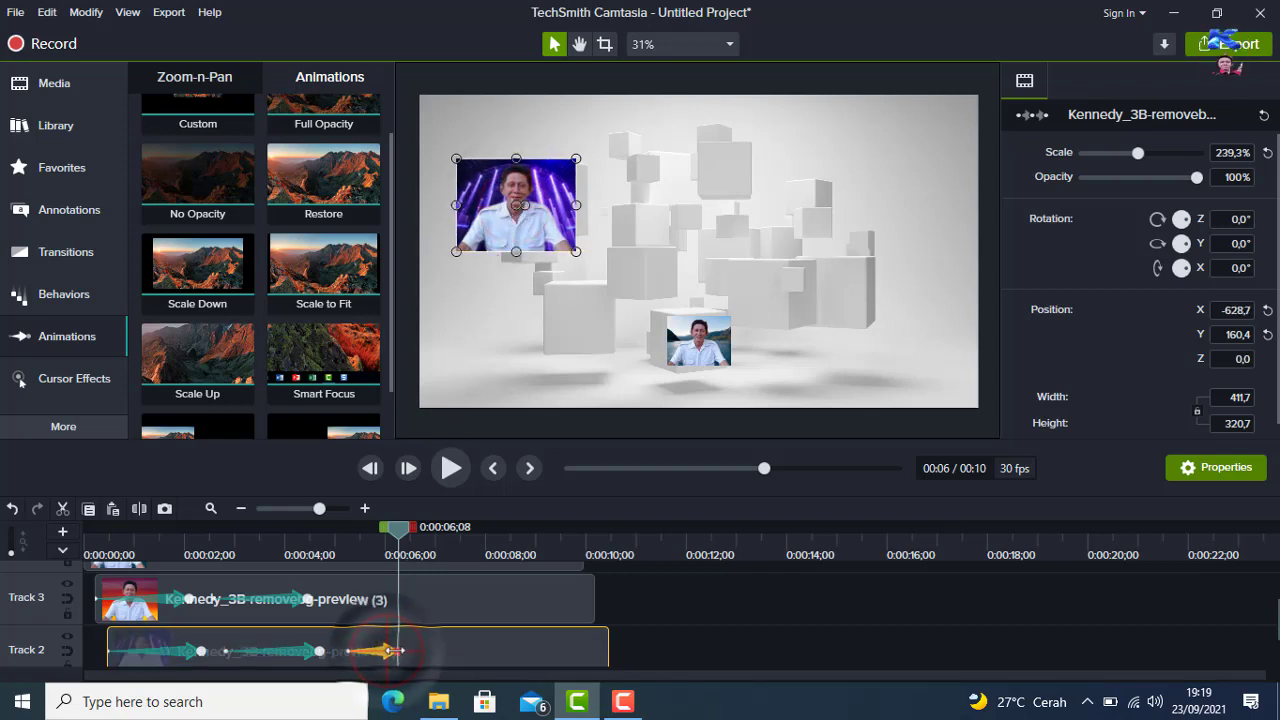
pyautogui.moveTo(392, 650); pyautogui.dragTo(437, 655)
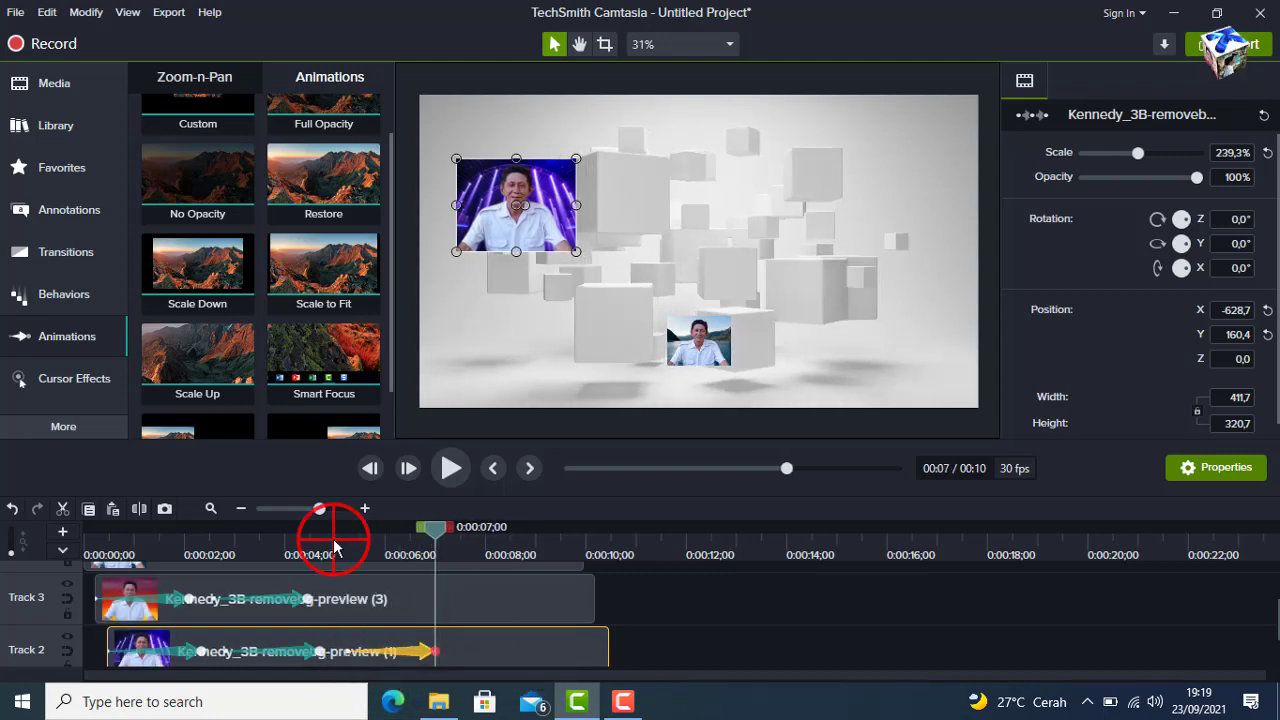
# Play the timeline from about 0:00:05 to preview the purple-background portrait's third movement
pyautogui.click(334, 547)
pyautogui.click(451, 468)
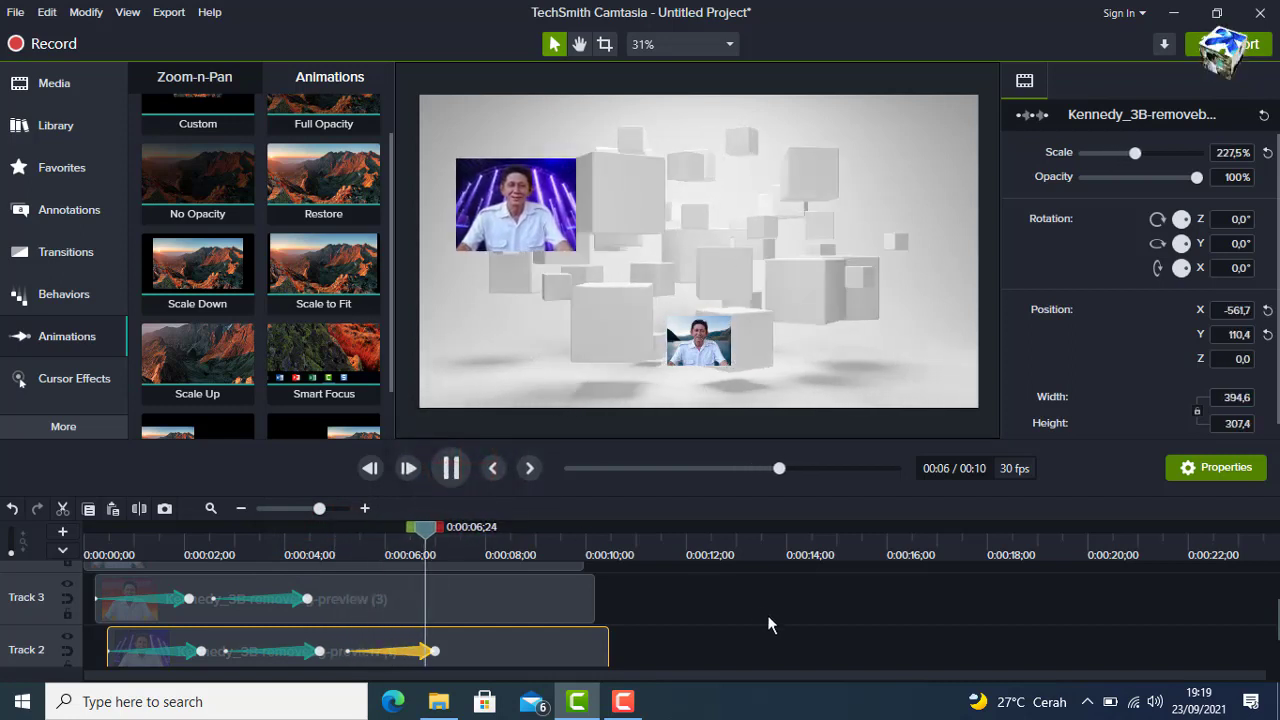
pyautogui.click(451, 468)
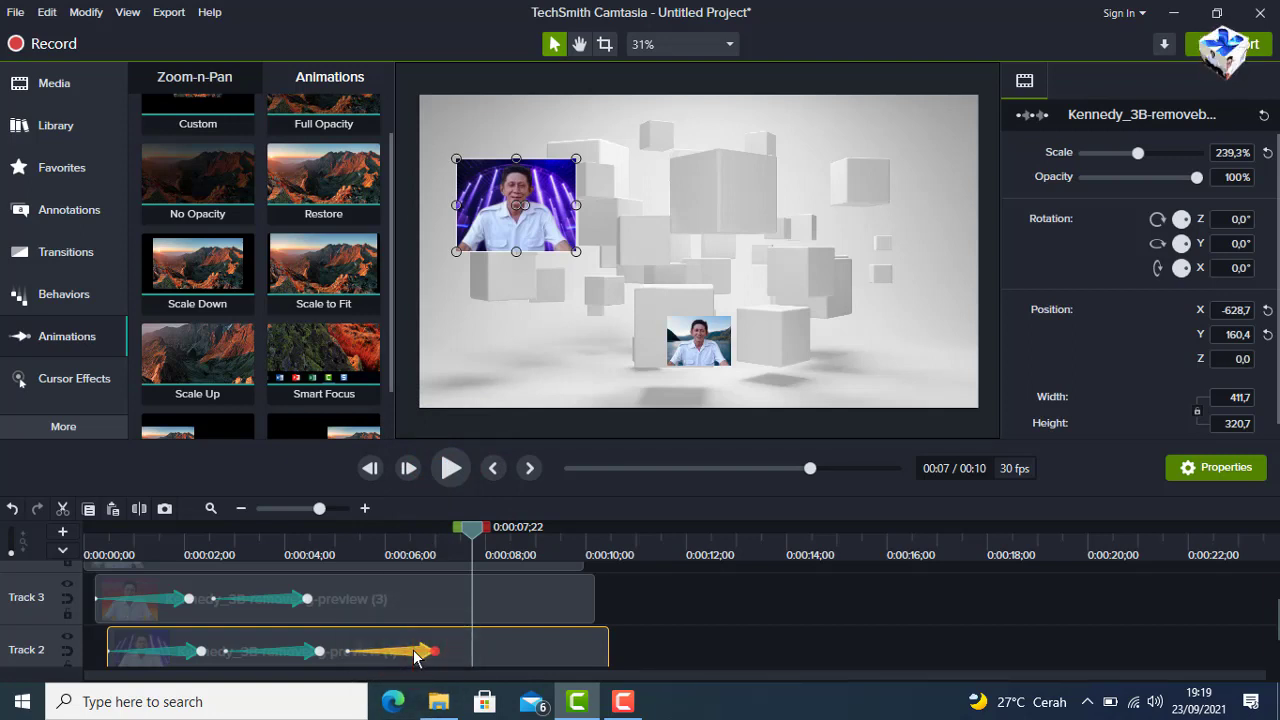
pyautogui.moveTo(465, 530)
pyautogui.mouseDown()
pyautogui.moveTo(421, 530)
pyautogui.moveTo(441, 533)
pyautogui.mouseUp()
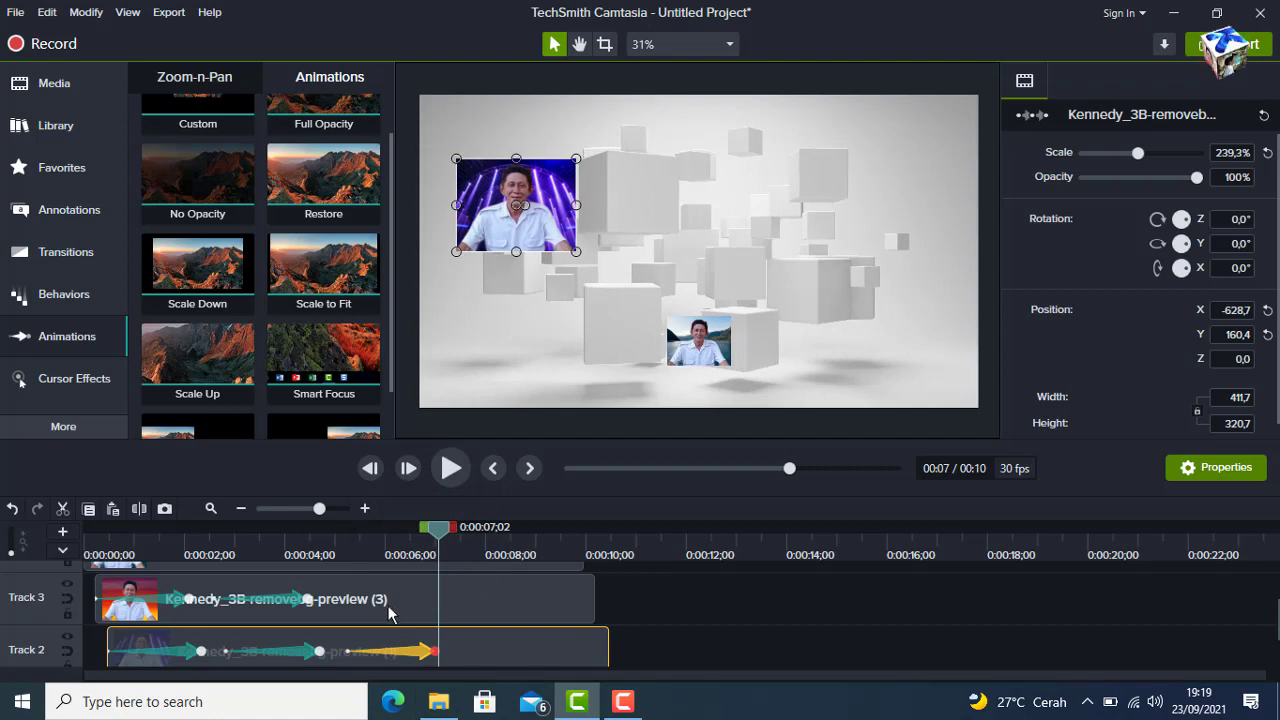
pyautogui.hotkey('ctrl', 'v')
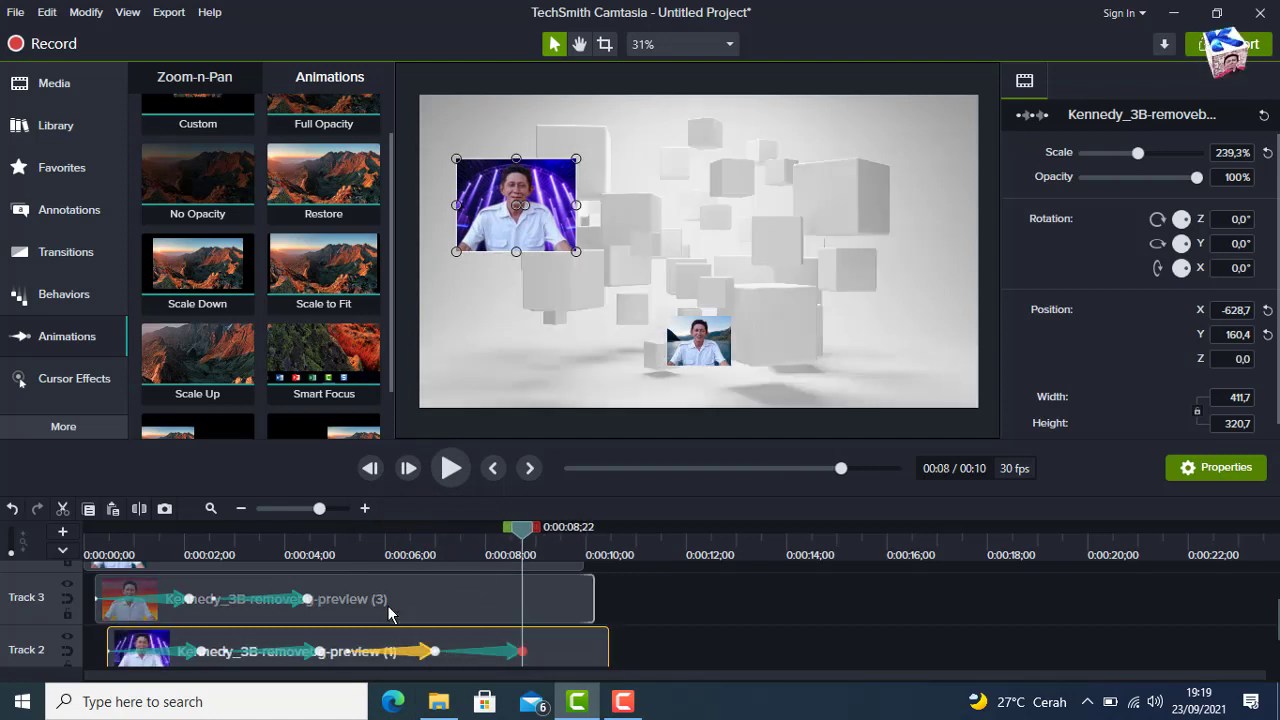
pyautogui.scroll(-1, 387, 605)
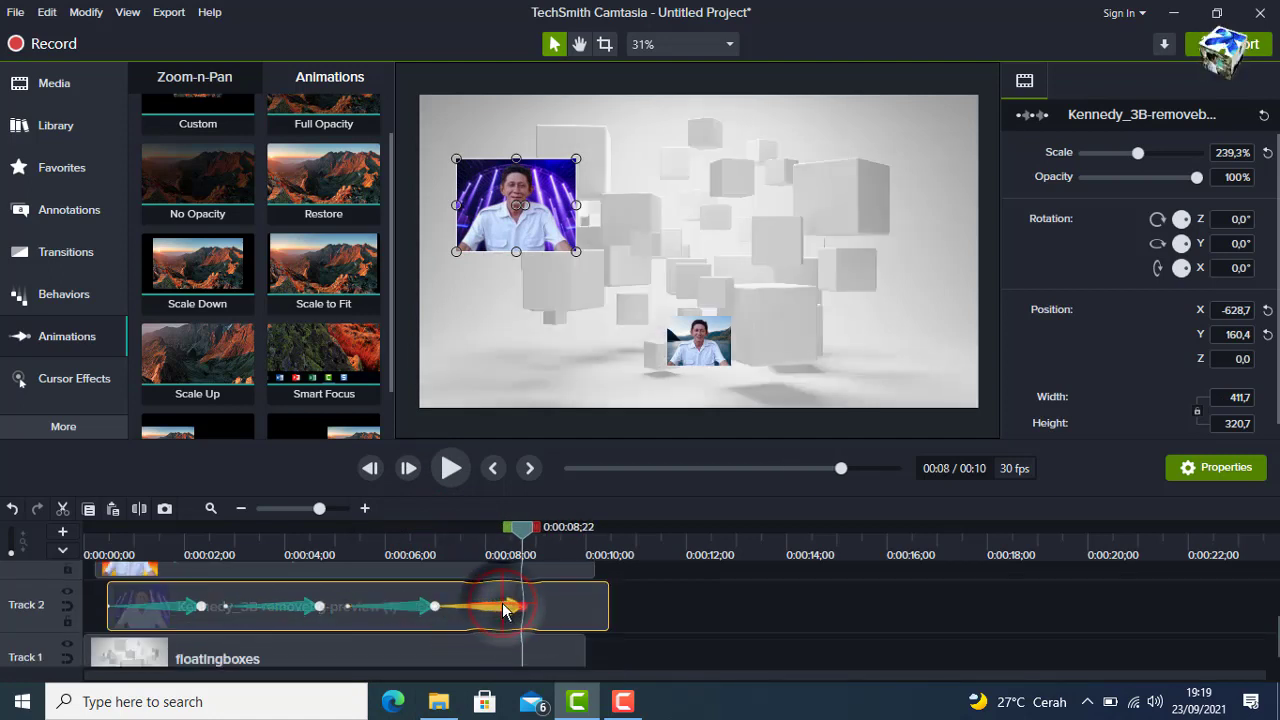
pyautogui.press('Delete')
pyautogui.scroll(1, 431, 613)
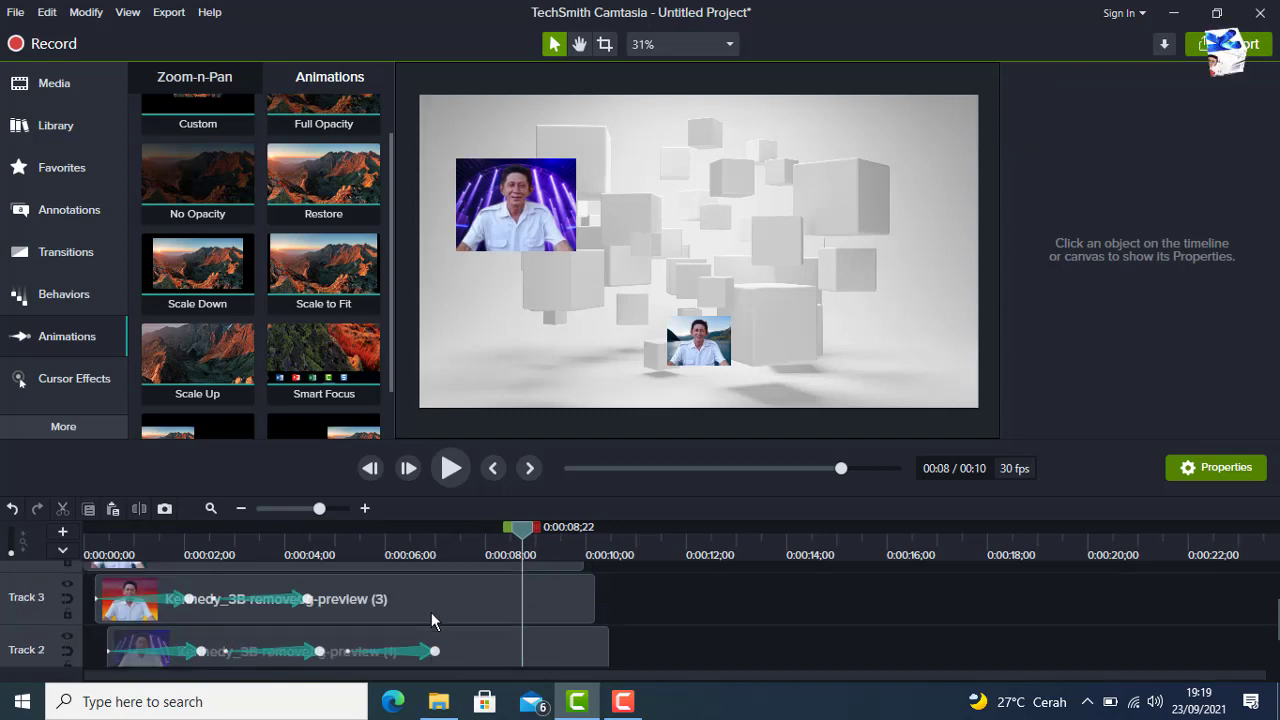
# Paste the third Track 2 animation onto the Track 3 clip so that it ends at 0:00:07;00
pyautogui.click(441, 528)
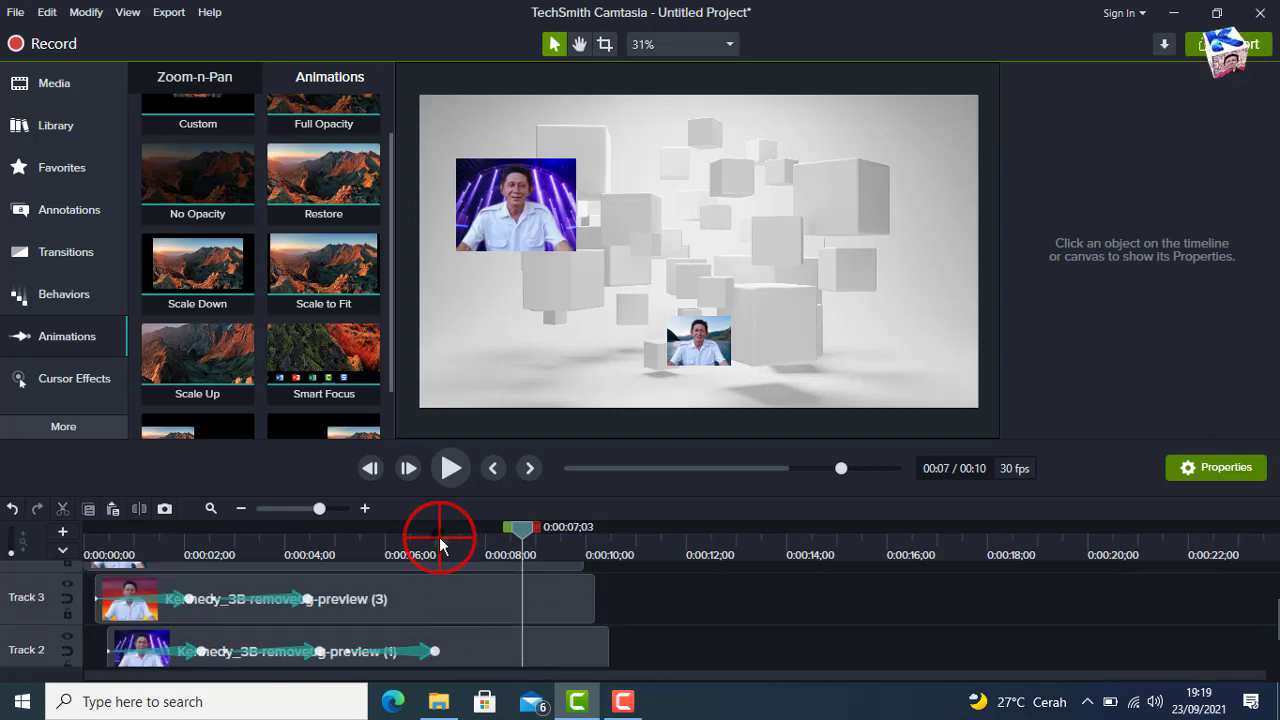
pyautogui.click(368, 604)
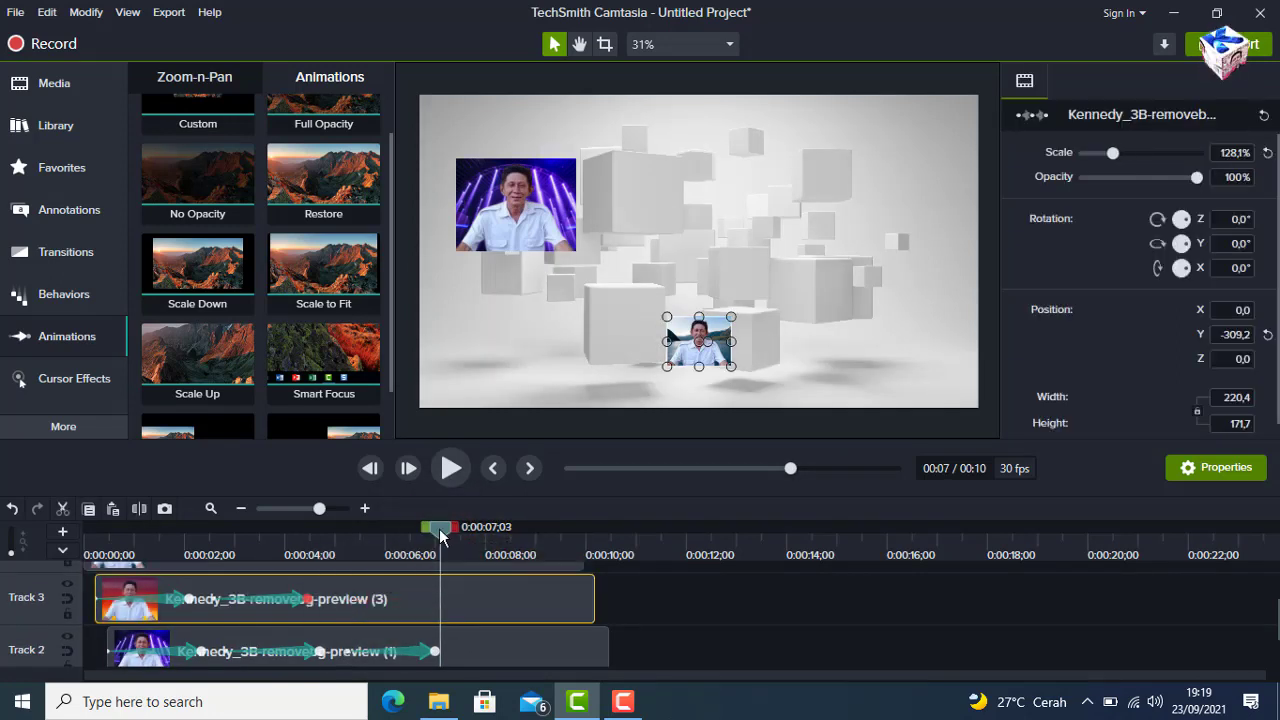
pyautogui.moveTo(441, 539); pyautogui.dragTo(435, 540)
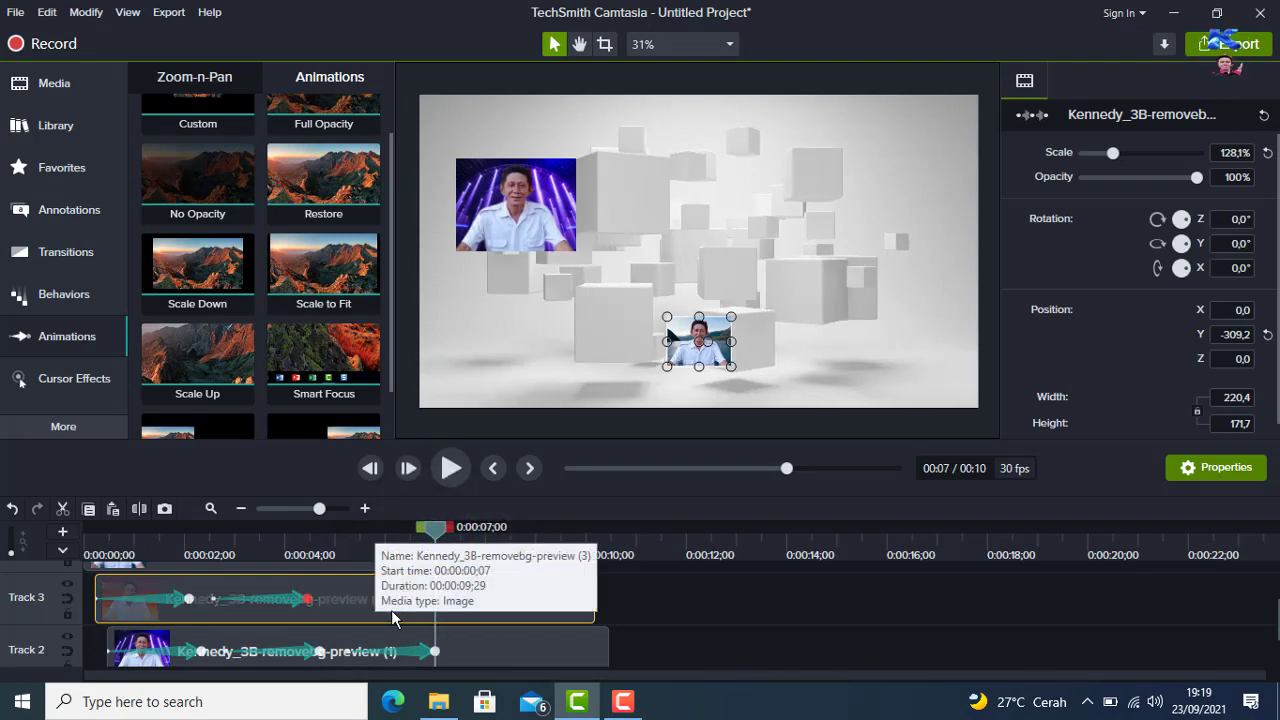
pyautogui.hotkey('ctrl', 'v')
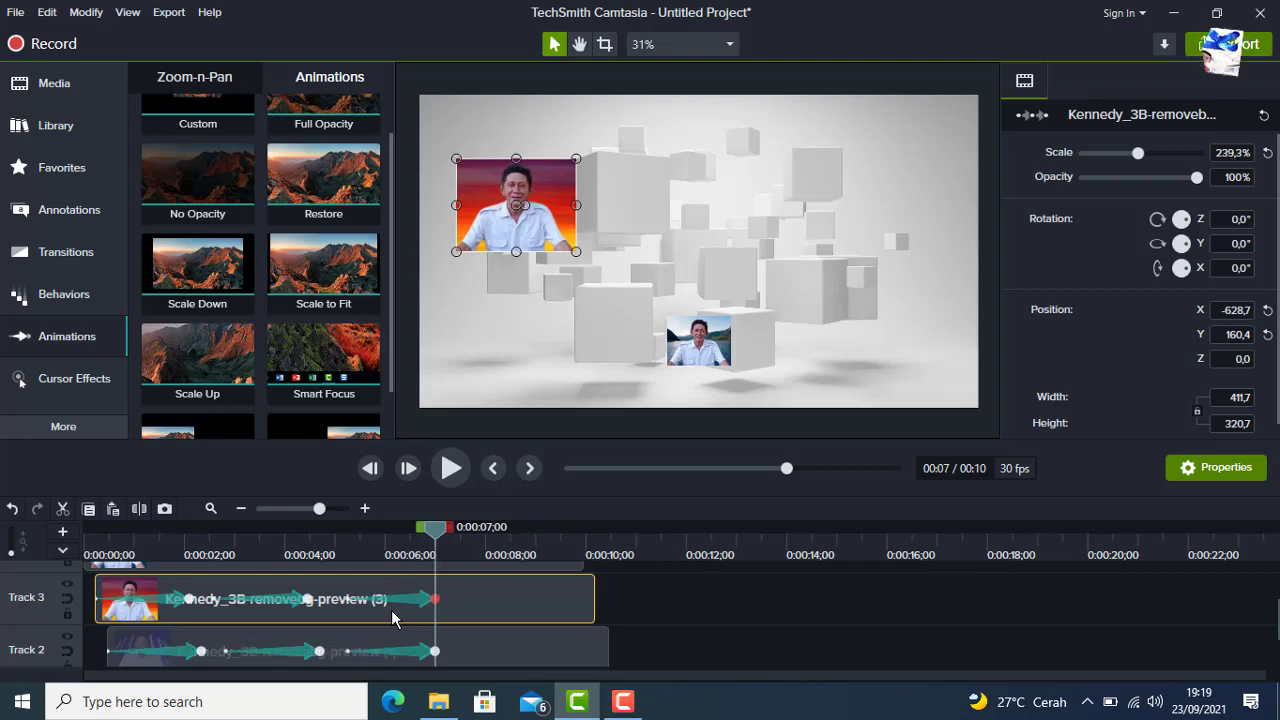
# Paste the same enlarging animation onto the Track 4 clip, also ending at 0:00:07;00
pyautogui.scroll(2, 386, 627)
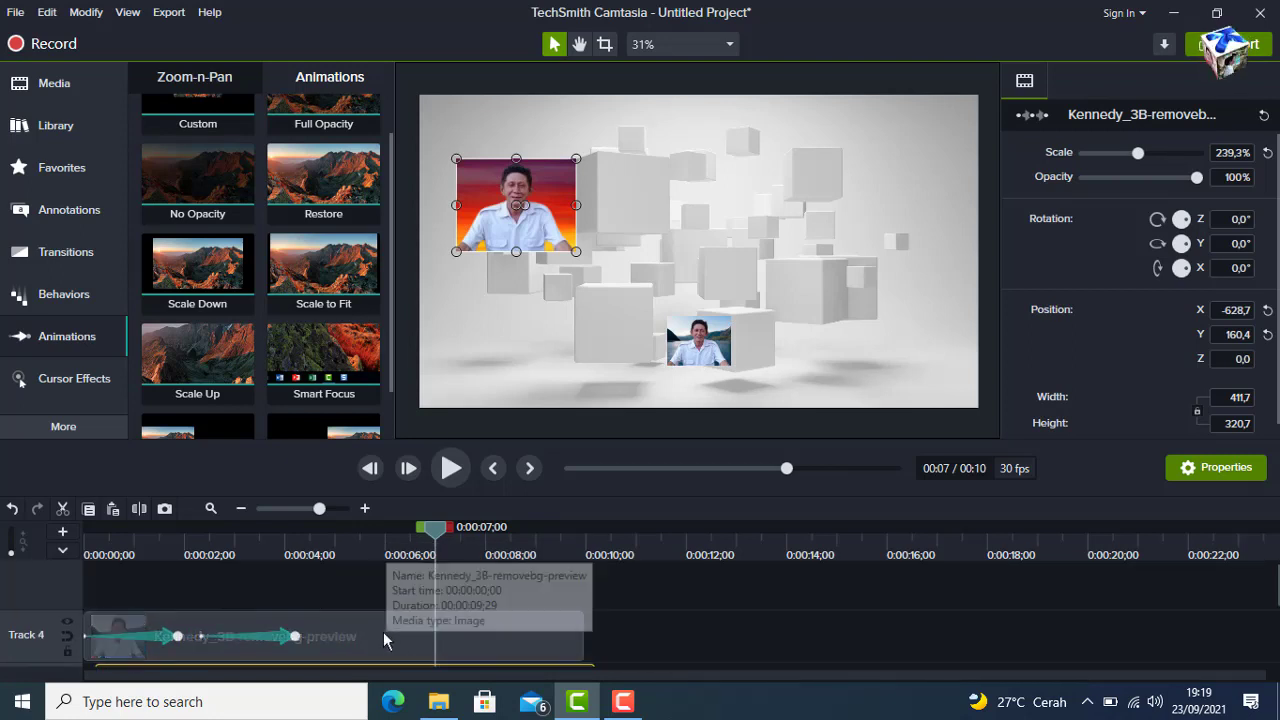
pyautogui.click(383, 631)
pyautogui.hotkey('ctrl', 'v')
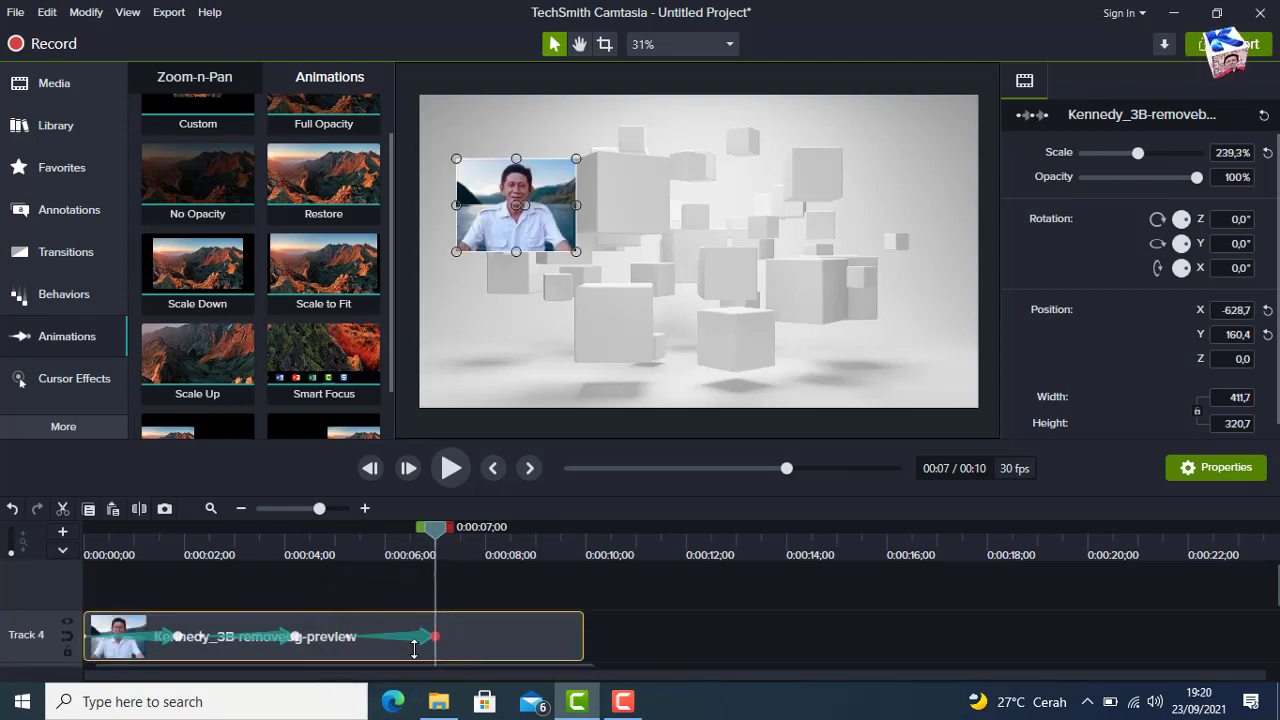
pyautogui.hotkey('ctrl', '-')
pyautogui.hotkey('ctrl', '-')
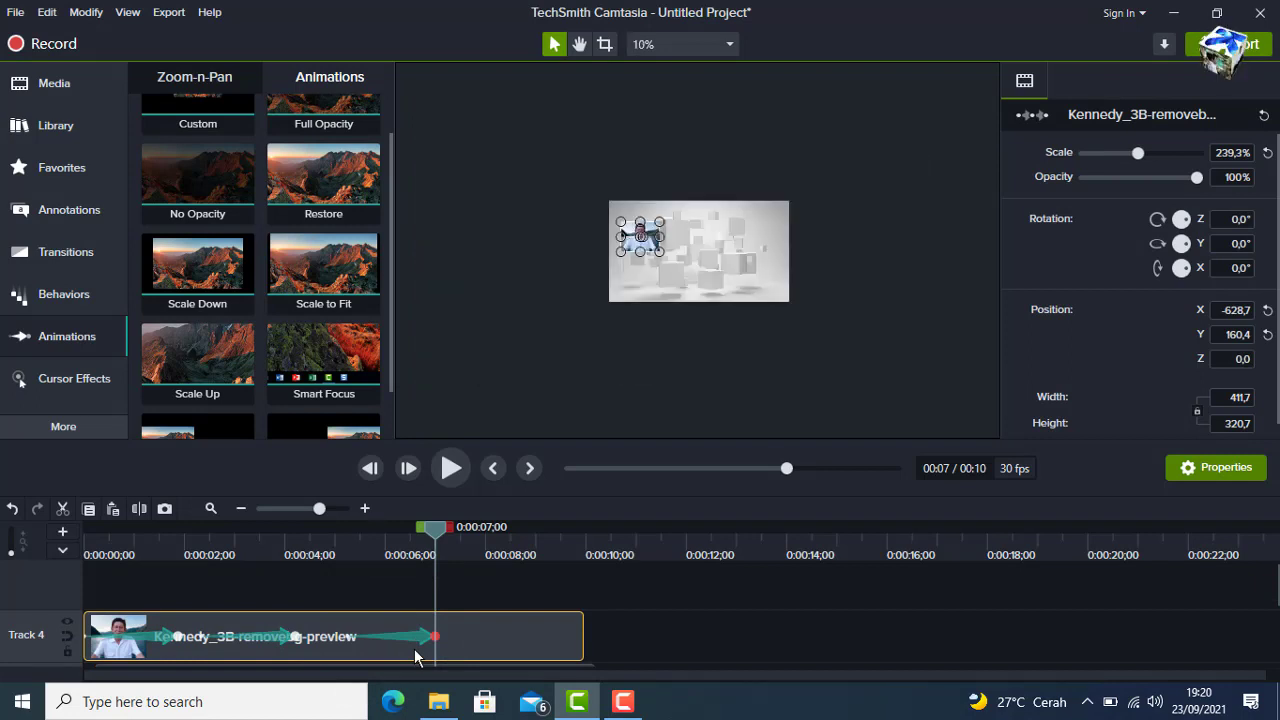
pyautogui.hotkey('ctrl', '0')
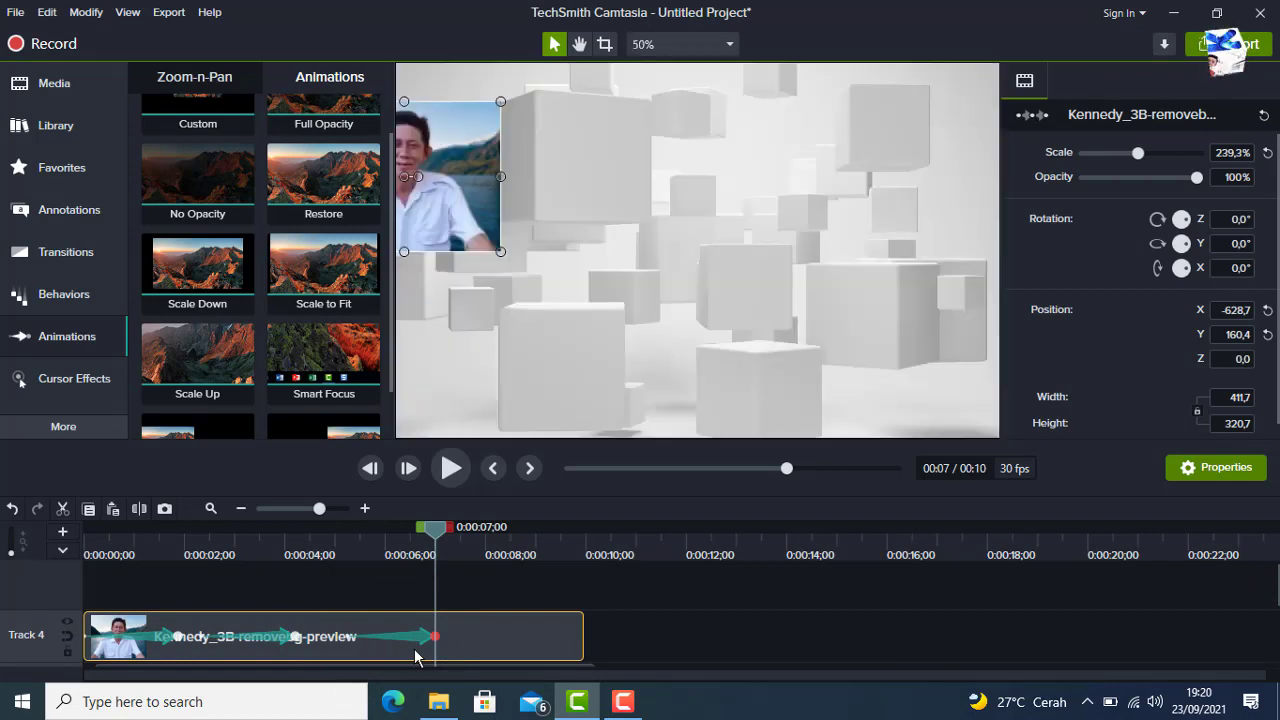
pyautogui.click(730, 44)
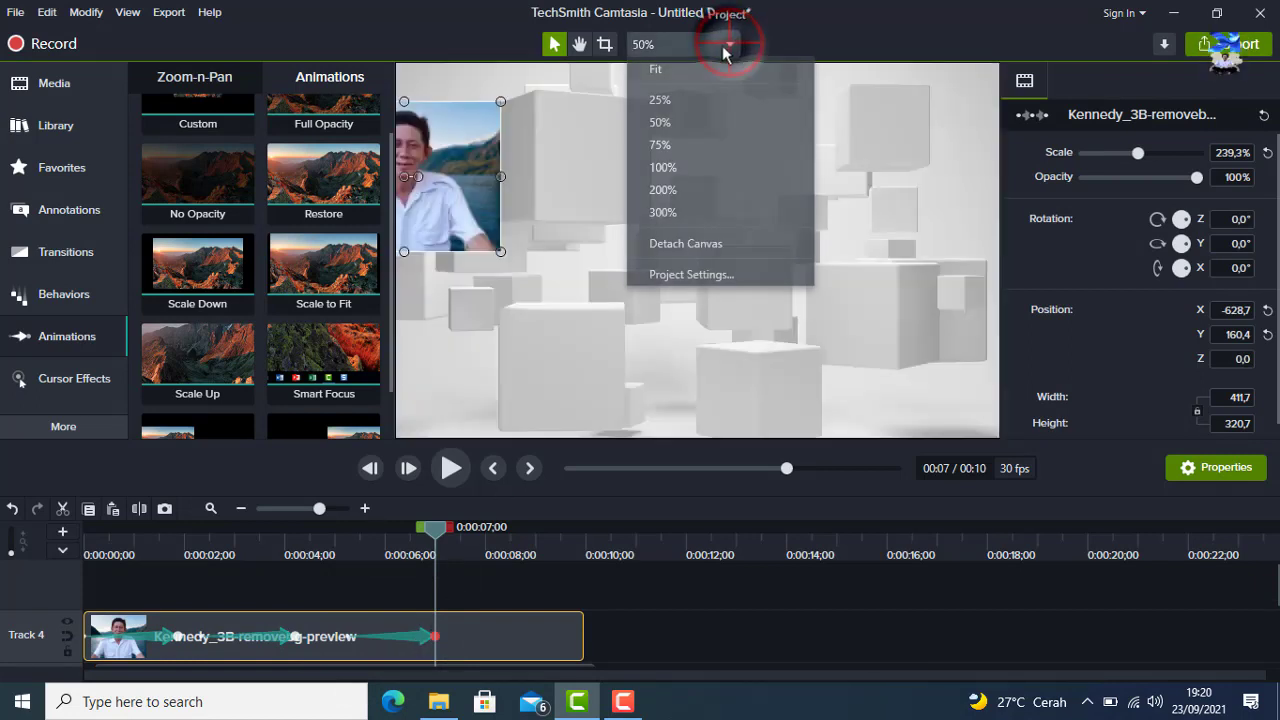
pyautogui.click(686, 63)
# Move the orange-background portrait on Track 3 to X 0, Y 160.4 at 0:00:07;00
pyautogui.hotkey('ctrl', 'v')
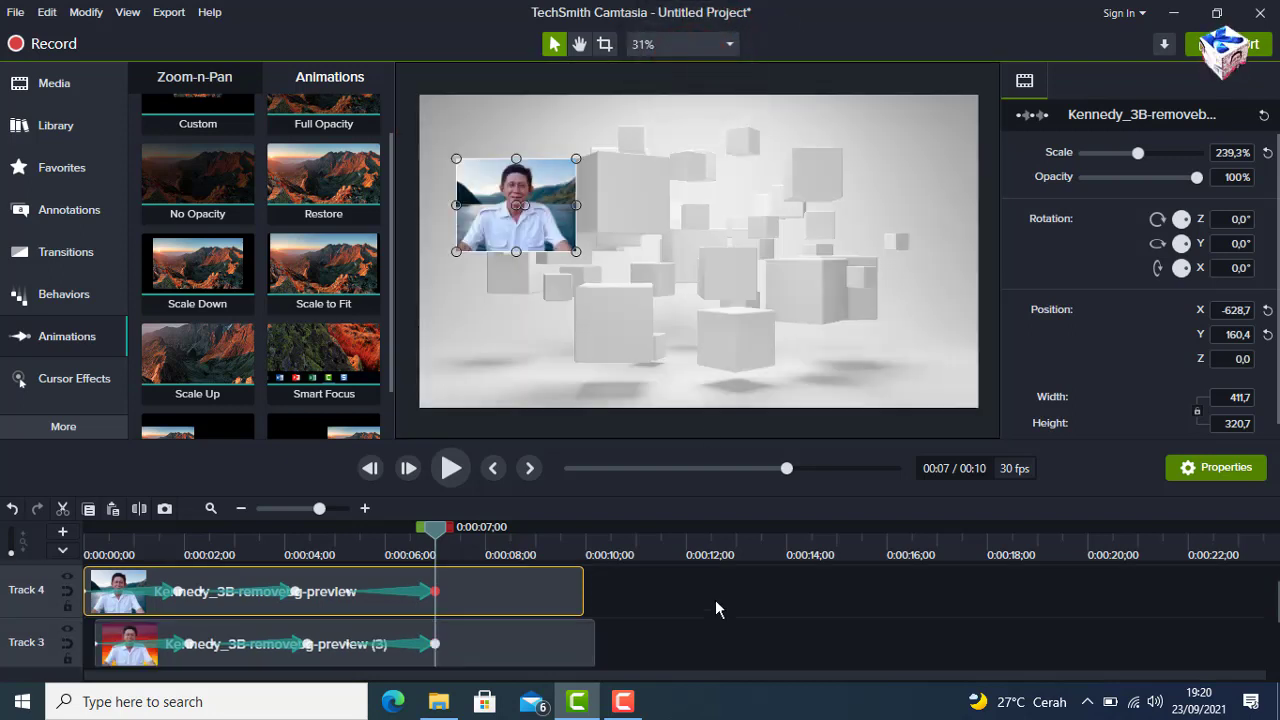
pyautogui.hotkey('ctrl', 'v')
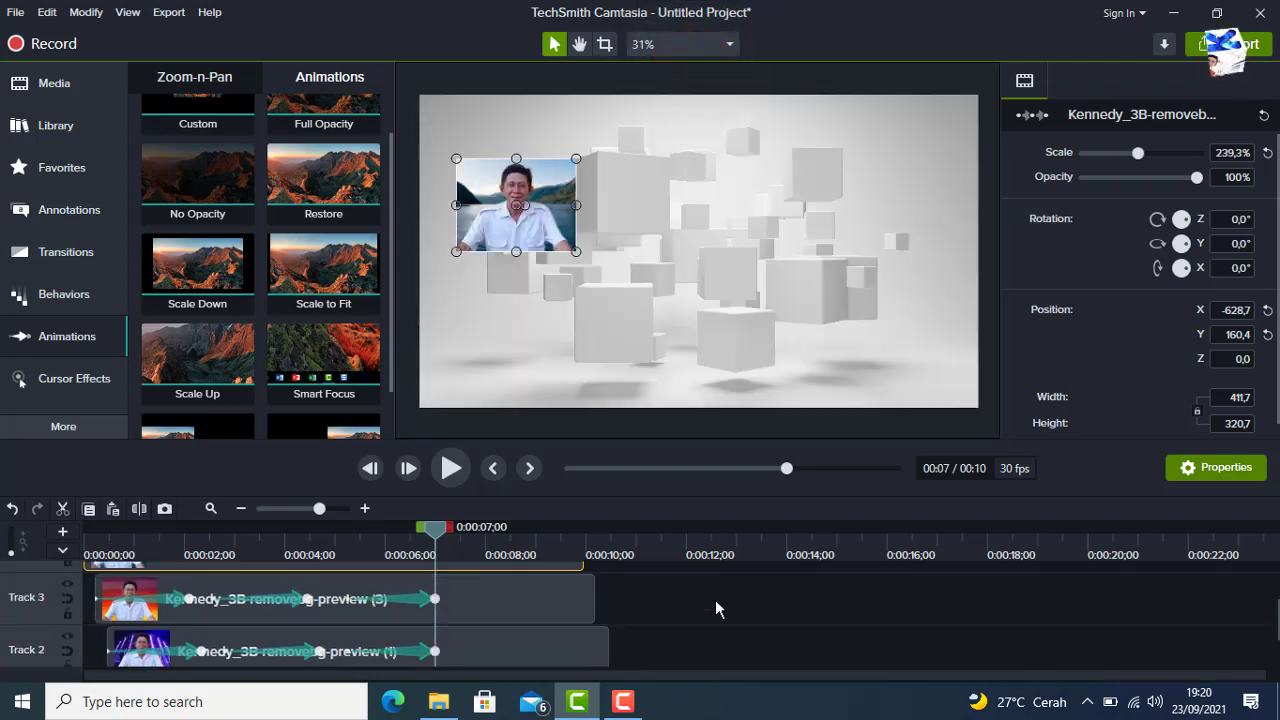
pyautogui.click(406, 651)
pyautogui.click(497, 650)
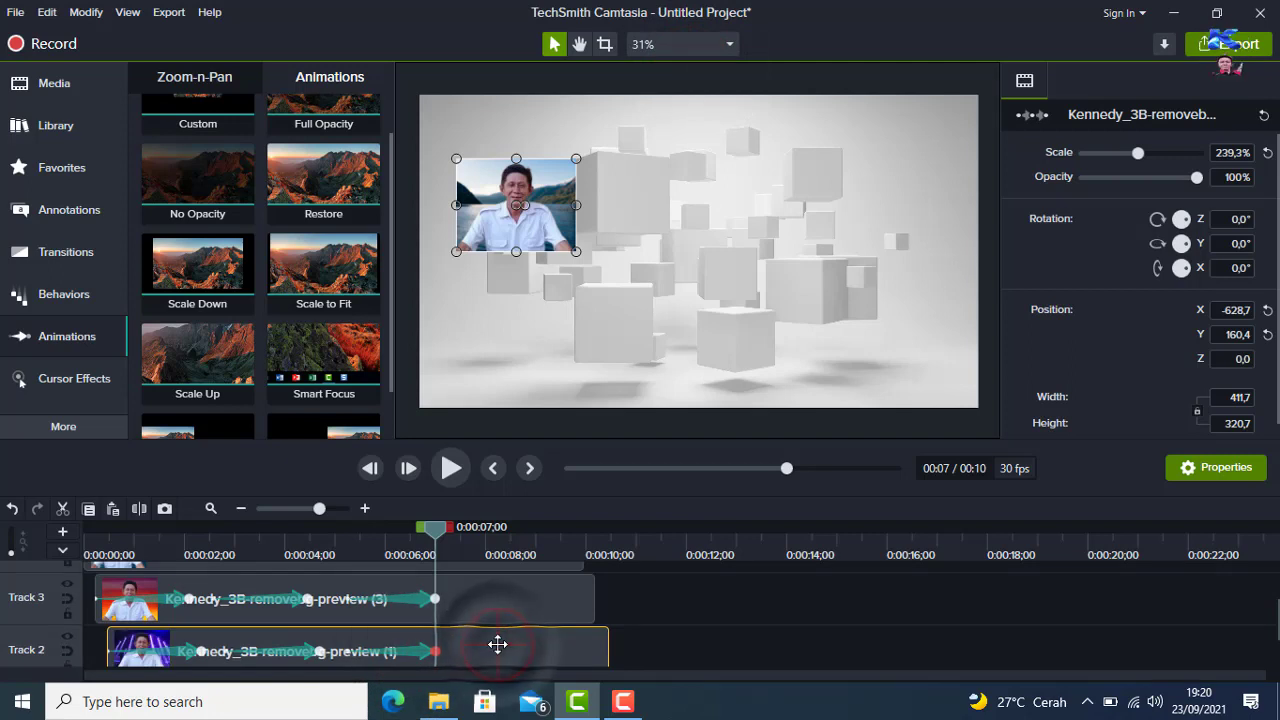
pyautogui.click(483, 600)
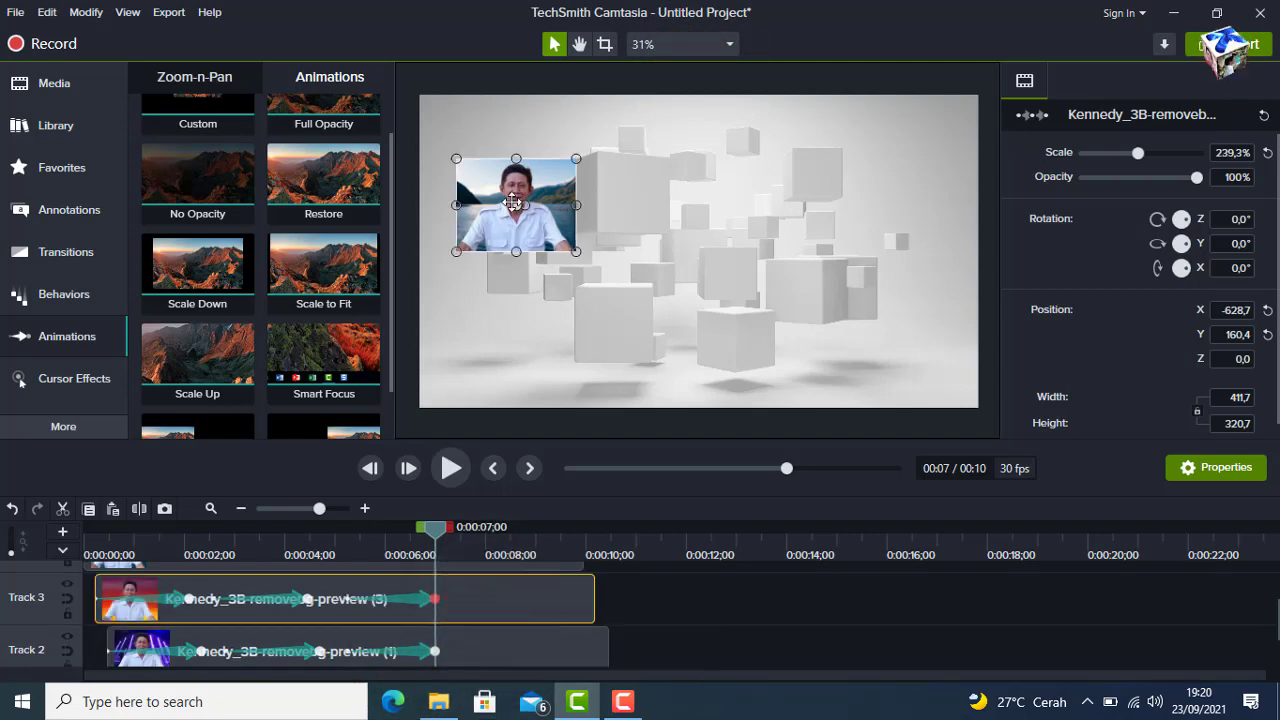
pyautogui.moveTo(514, 203); pyautogui.dragTo(696, 204)
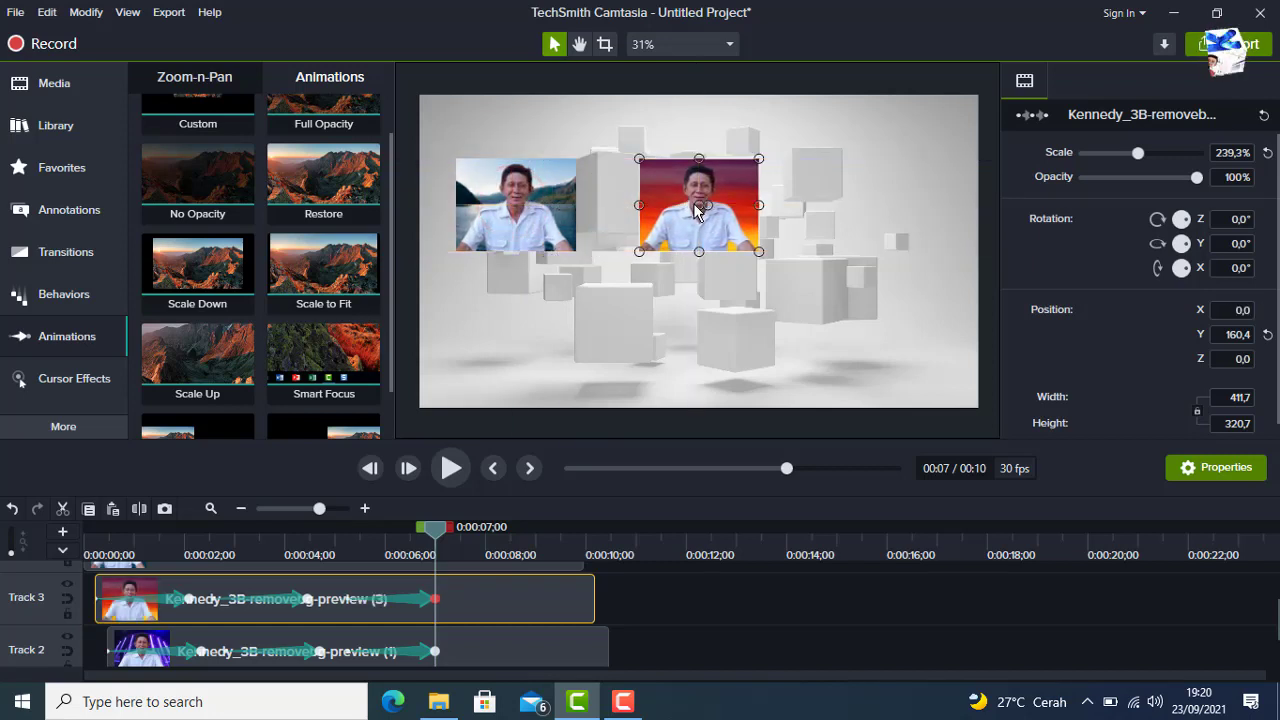
# Move the lake-background portrait on Track 4 to X 629.4, Y 160.4 at 0:00:07;00
pyautogui.scroll(1, 350, 620)
pyautogui.click(511, 629)
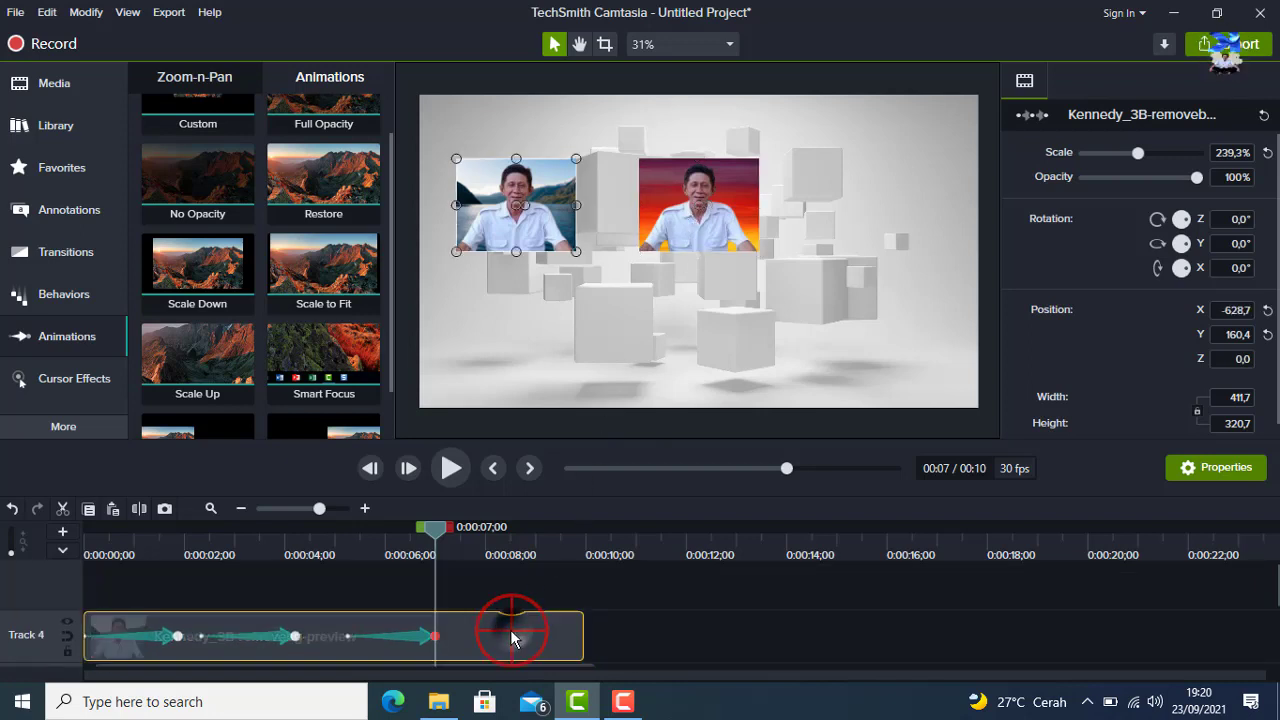
pyautogui.moveTo(513, 211); pyautogui.dragTo(880, 207)
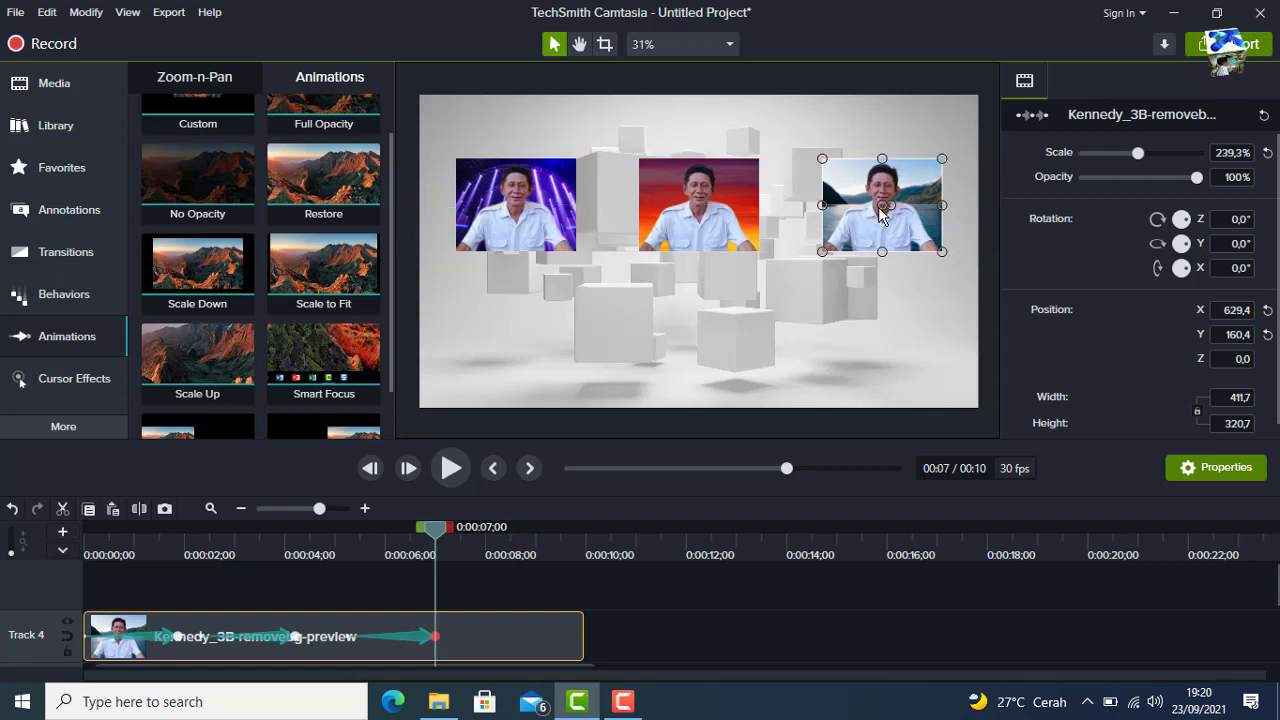
# Play the timeline from about 0:00:05 to preview all three portraits enlarging and spreading out, stopping at 0:00:08;14
pyautogui.click(341, 545)
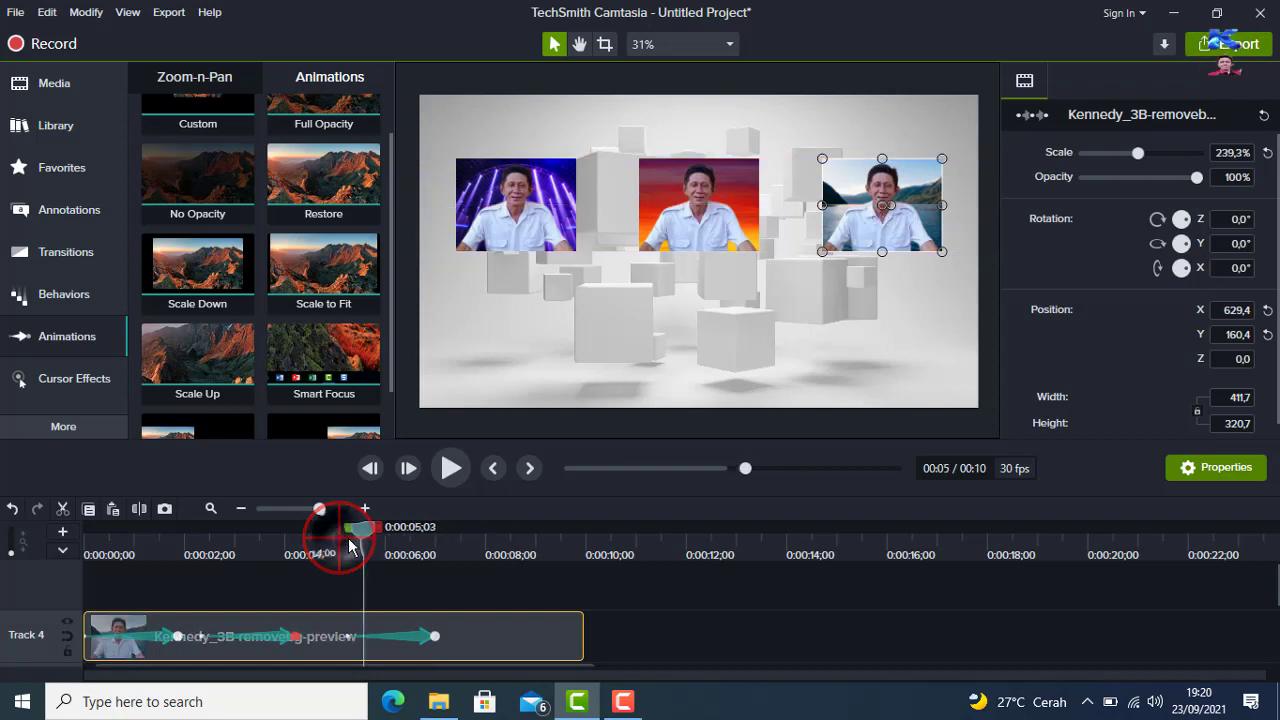
pyautogui.click(449, 469)
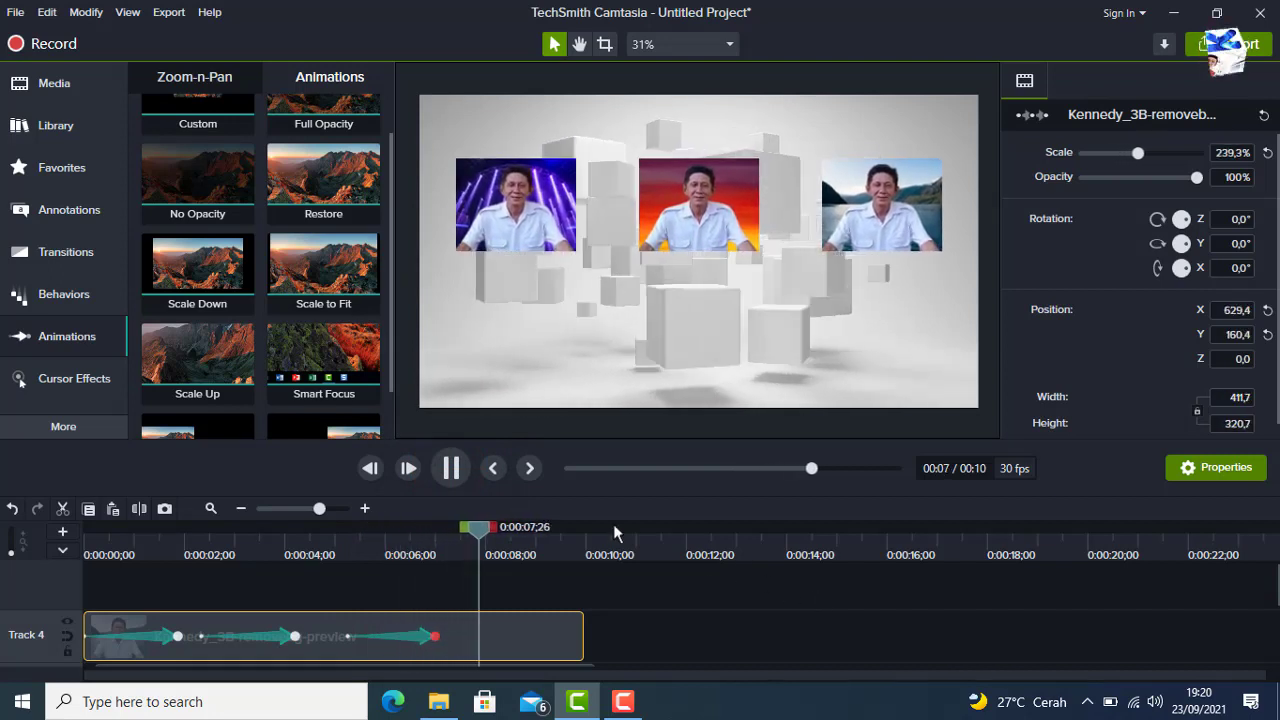
pyautogui.click(455, 478)
# Trim the three portrait clips and the floatingboxes background clip so that they all end at 0:00:08;14
pyautogui.scroll(-2, 633, 612)
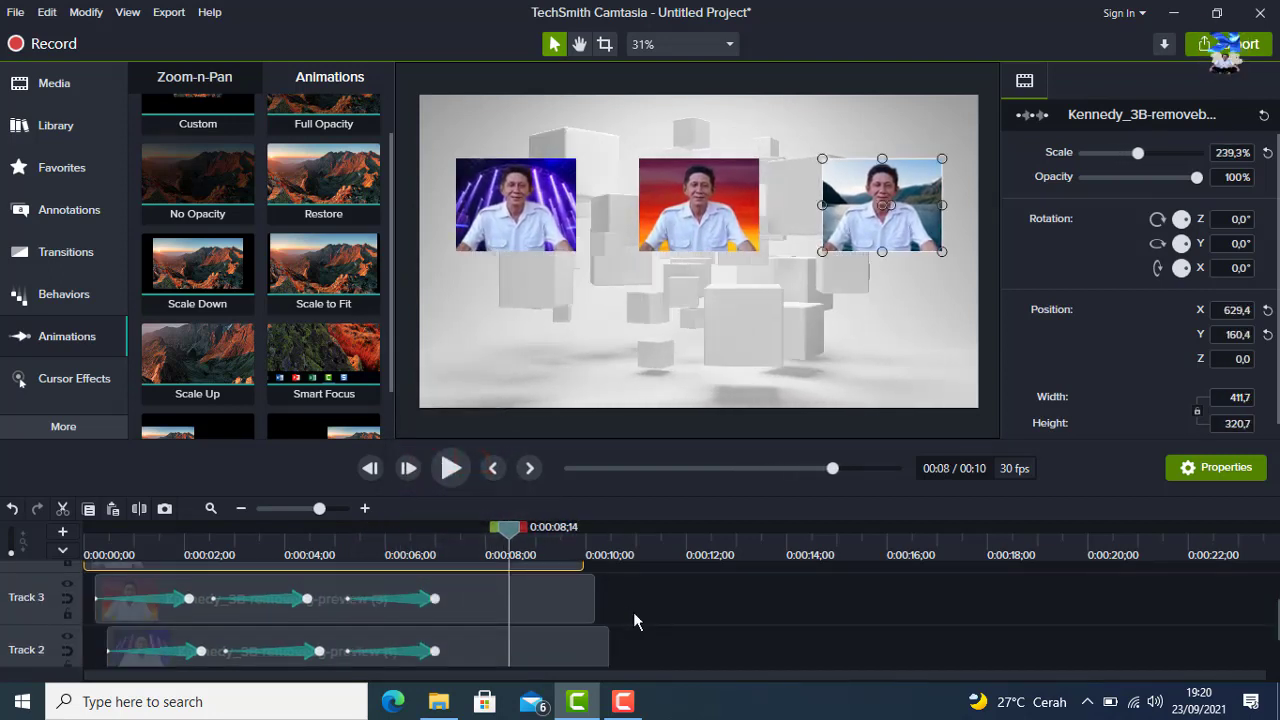
pyautogui.scroll(1, 633, 612)
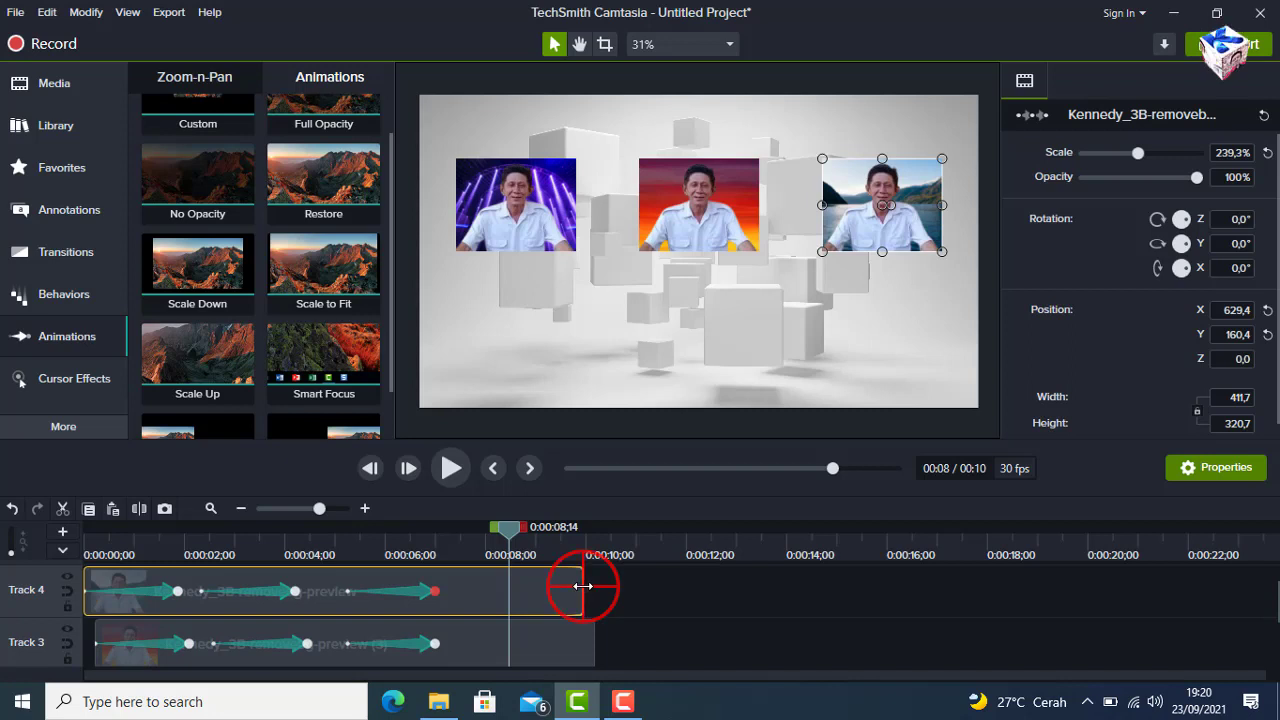
pyautogui.moveTo(583, 586); pyautogui.dragTo(509, 590)
pyautogui.click(600, 643)
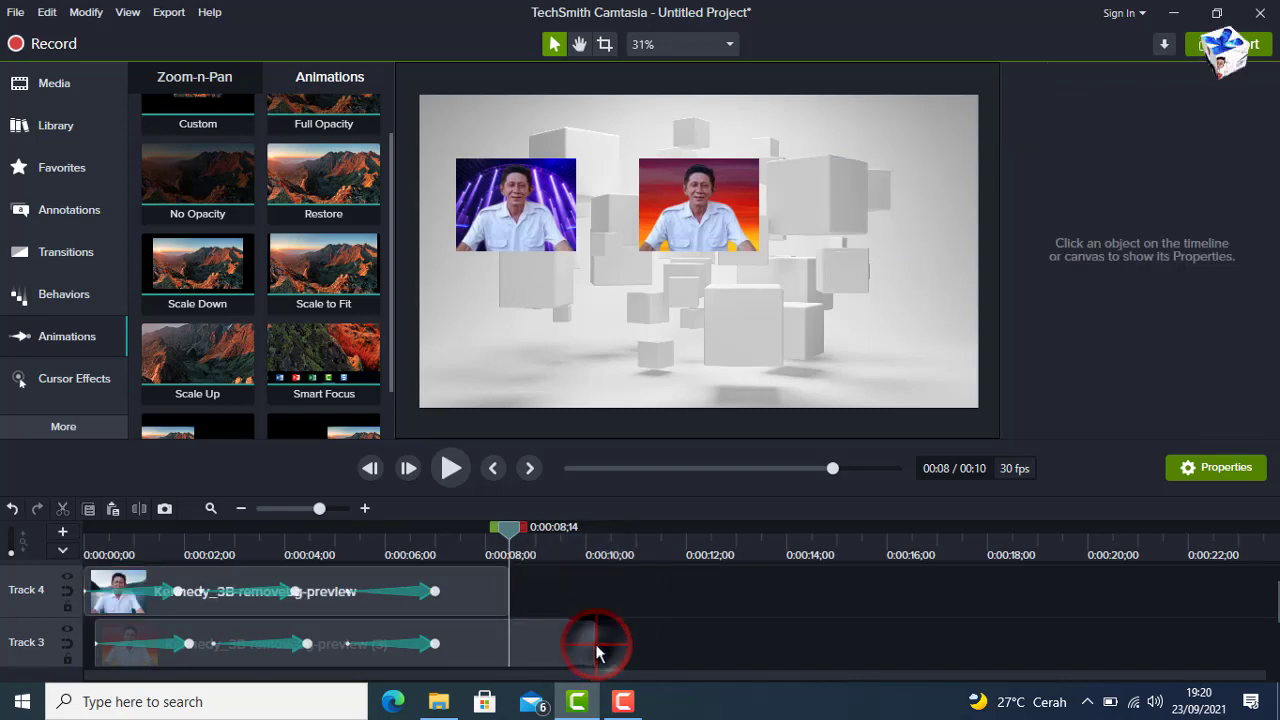
pyautogui.moveTo(588, 645); pyautogui.dragTo(512, 655)
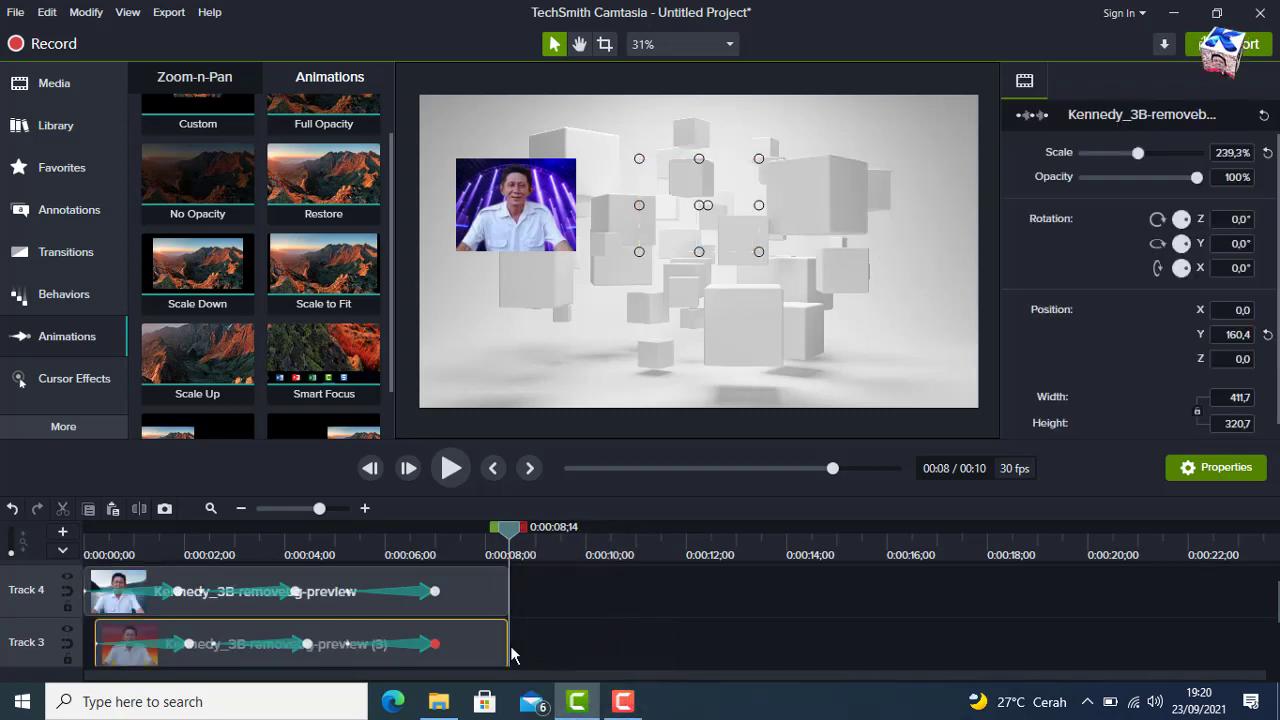
pyautogui.scroll(-2, 518, 645)
pyautogui.moveTo(608, 598); pyautogui.dragTo(509, 601)
pyautogui.click(537, 660)
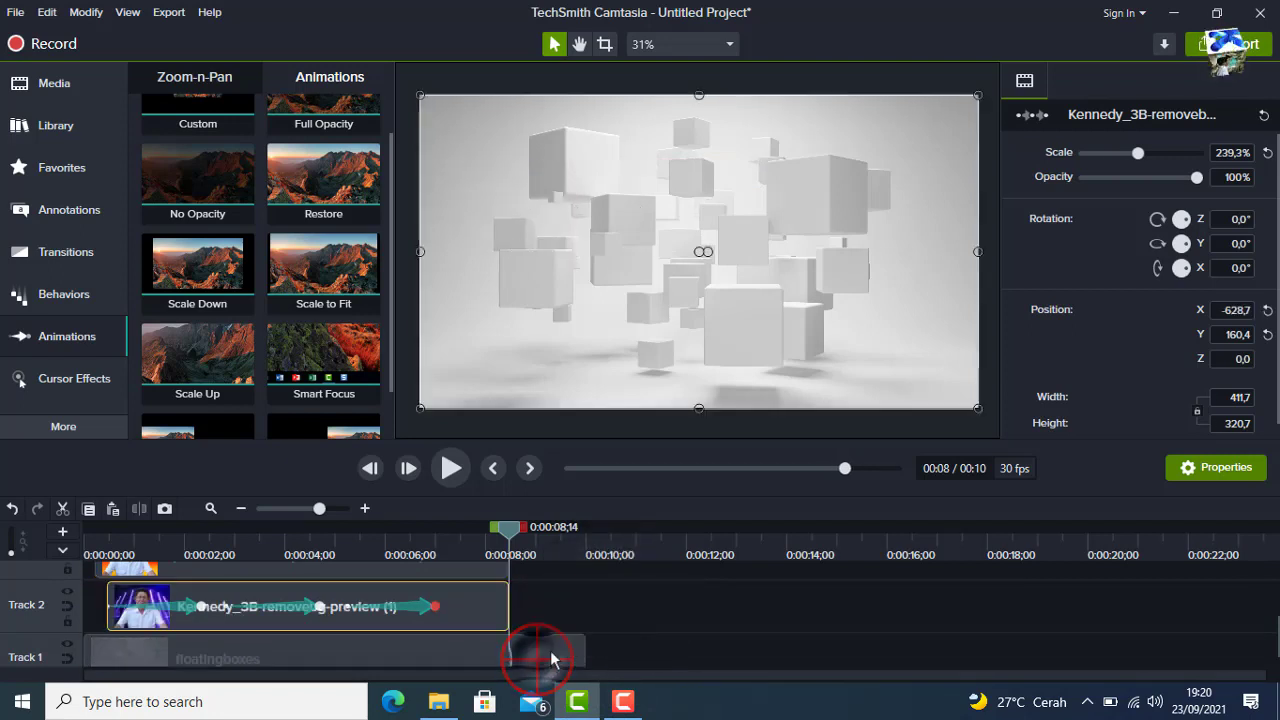
pyautogui.moveTo(582, 638); pyautogui.dragTo(509, 640)
pyautogui.scroll(2, 355, 625)
pyautogui.scroll(2, 148, 598)
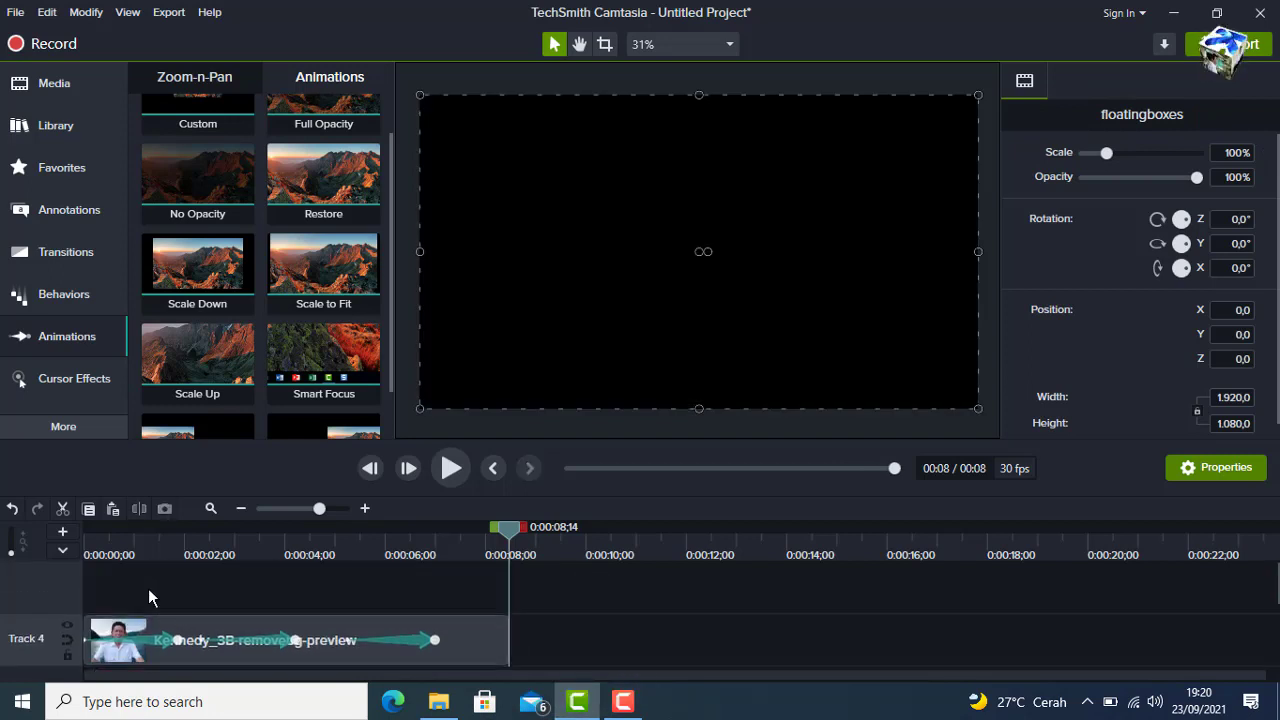
# Deselect the background clip and return the playhead to the start of the timeline at 0:00:00;00
pyautogui.click(148, 597)
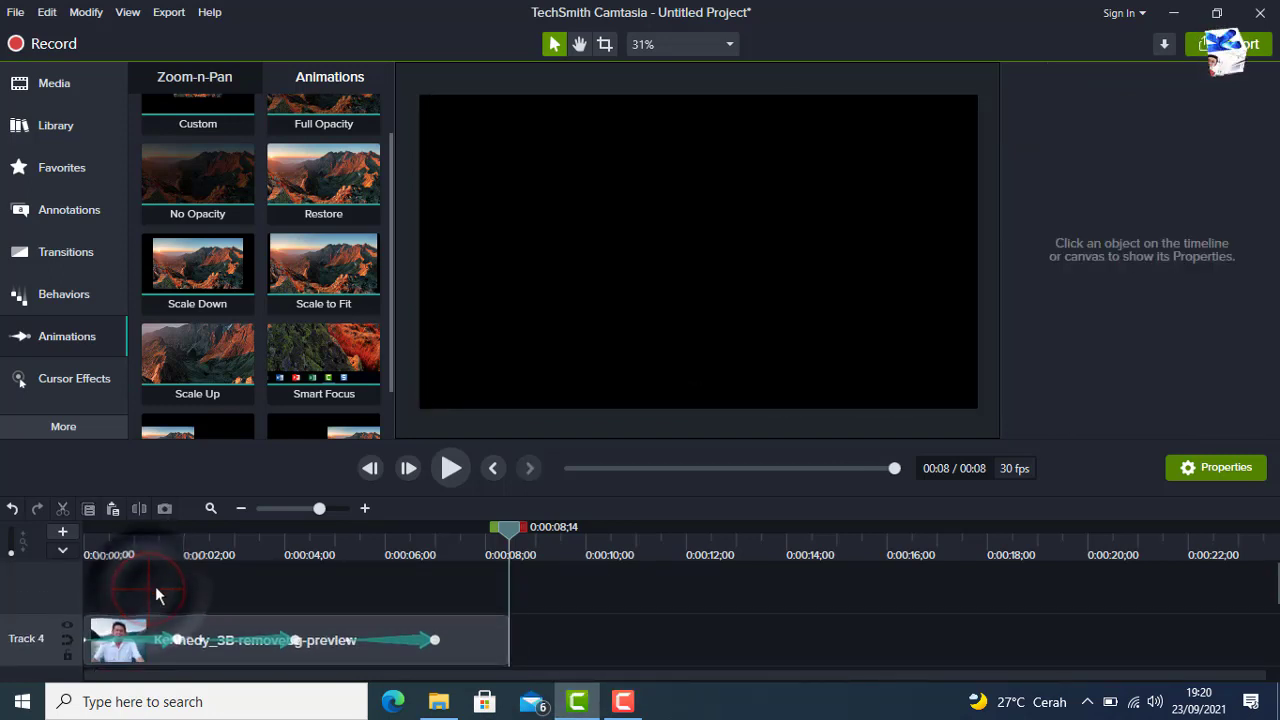
pyautogui.click(494, 468)
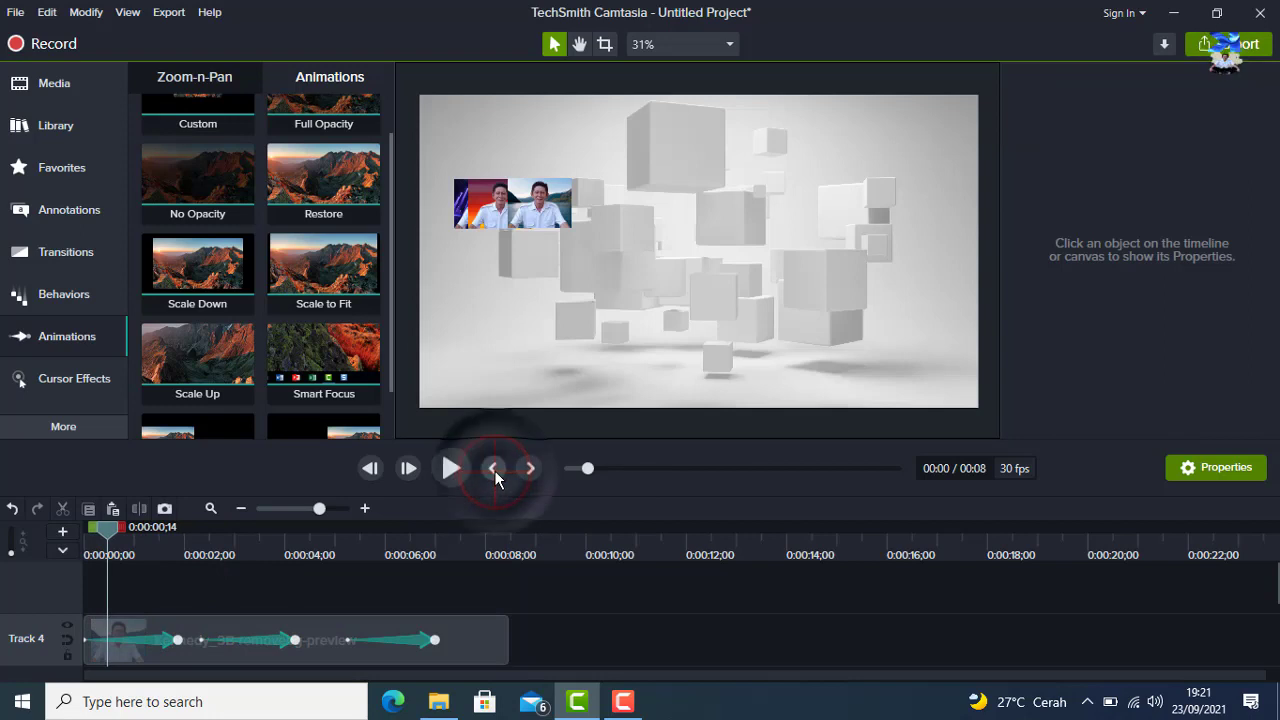
pyautogui.click(495, 470)
pyautogui.click(495, 470)
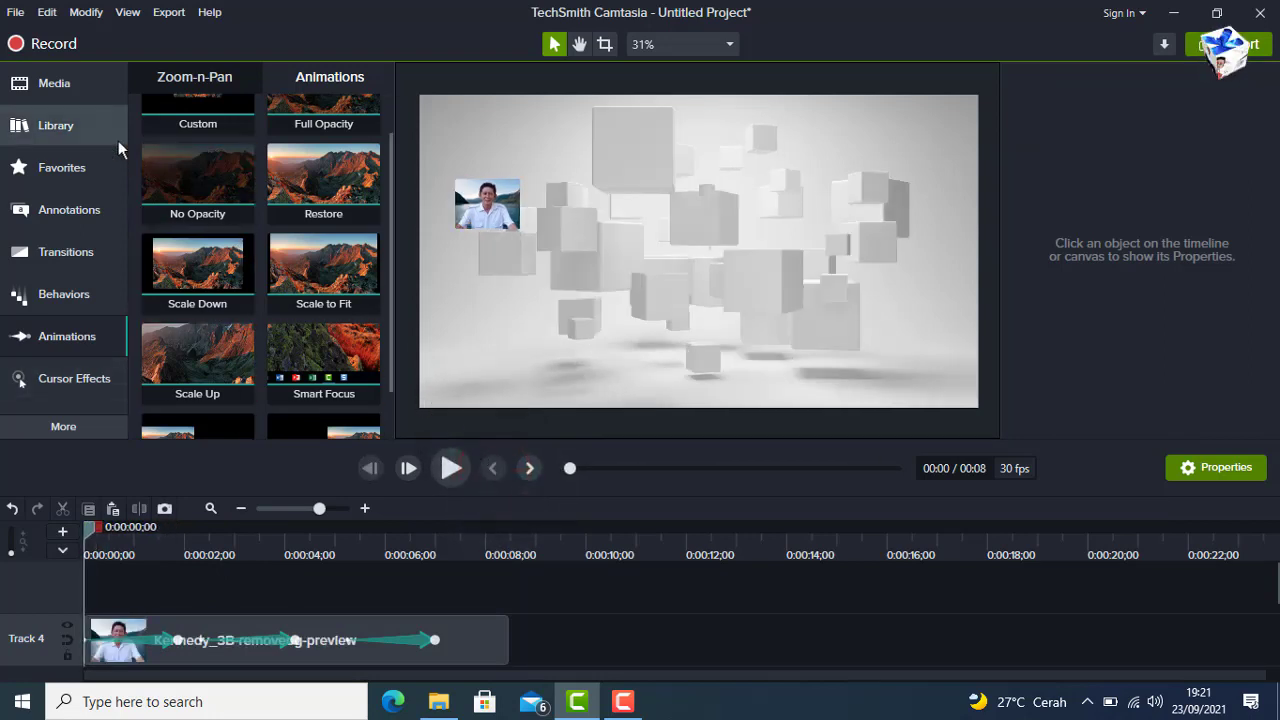
# Import the Abduction swish sound from the Musik Background > SWISHES folder on drive D into the Media Bin
pyautogui.click(52, 83)
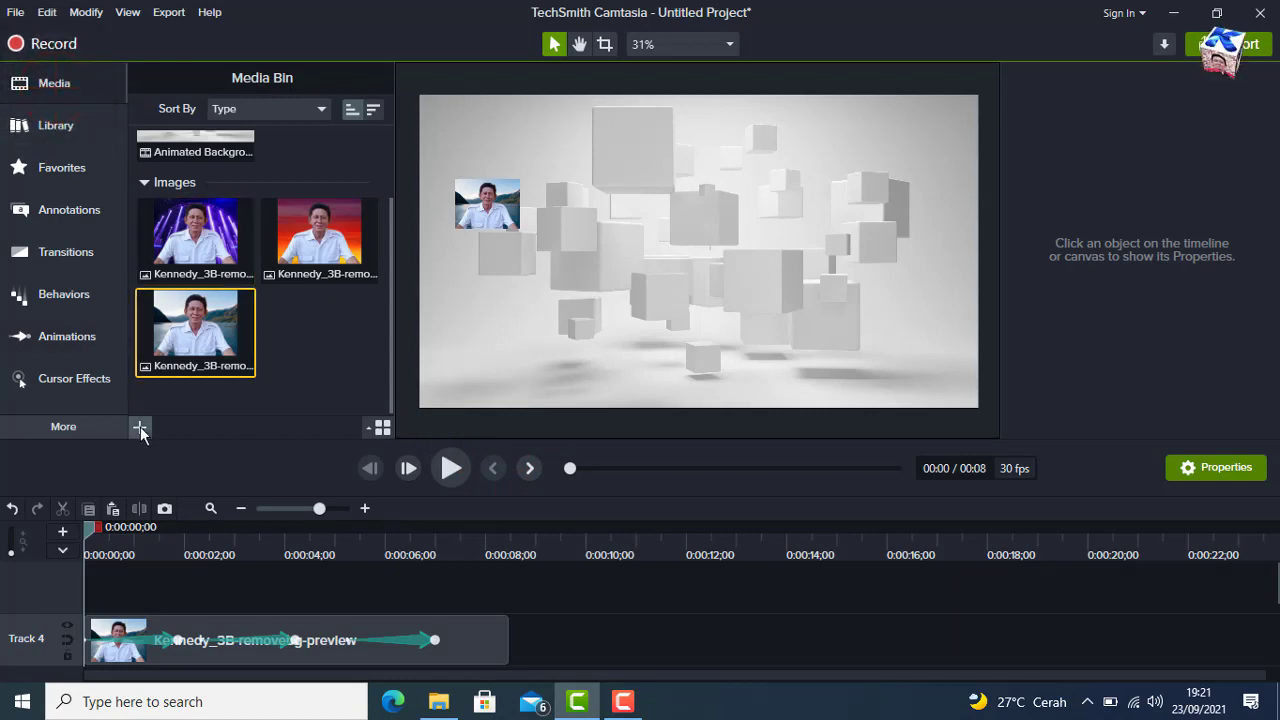
pyautogui.click(140, 428)
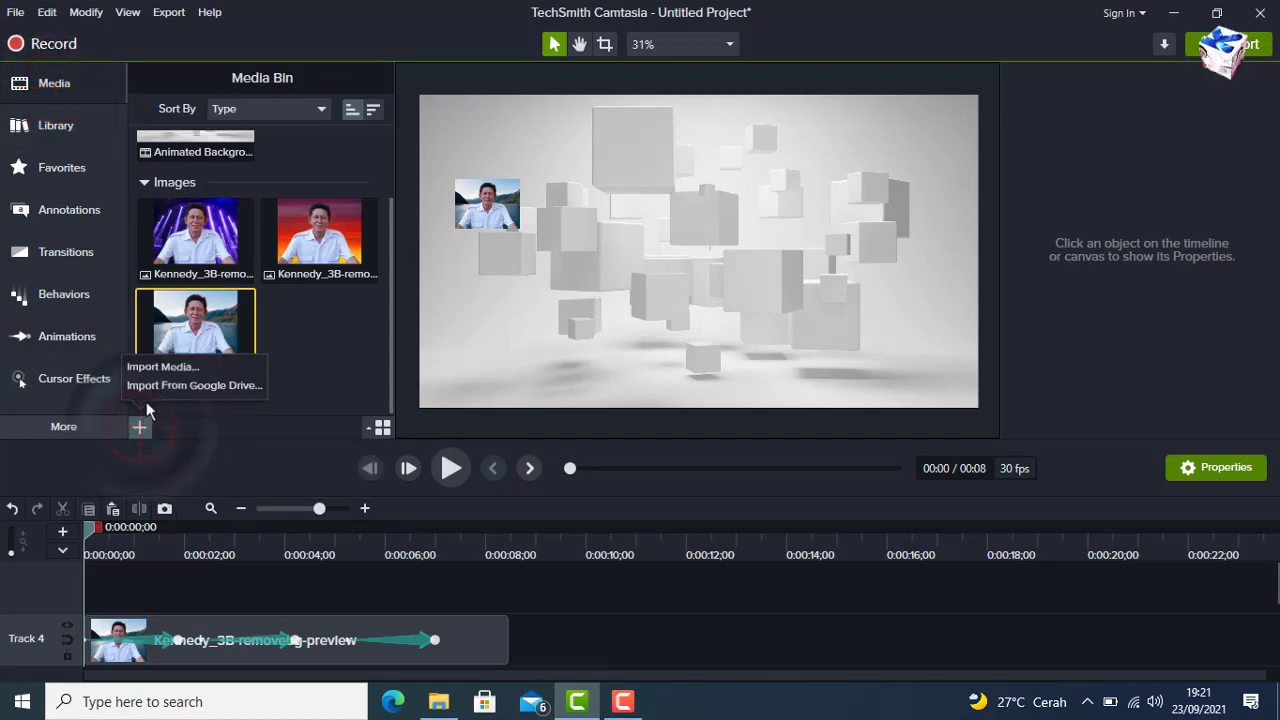
pyautogui.click(157, 368)
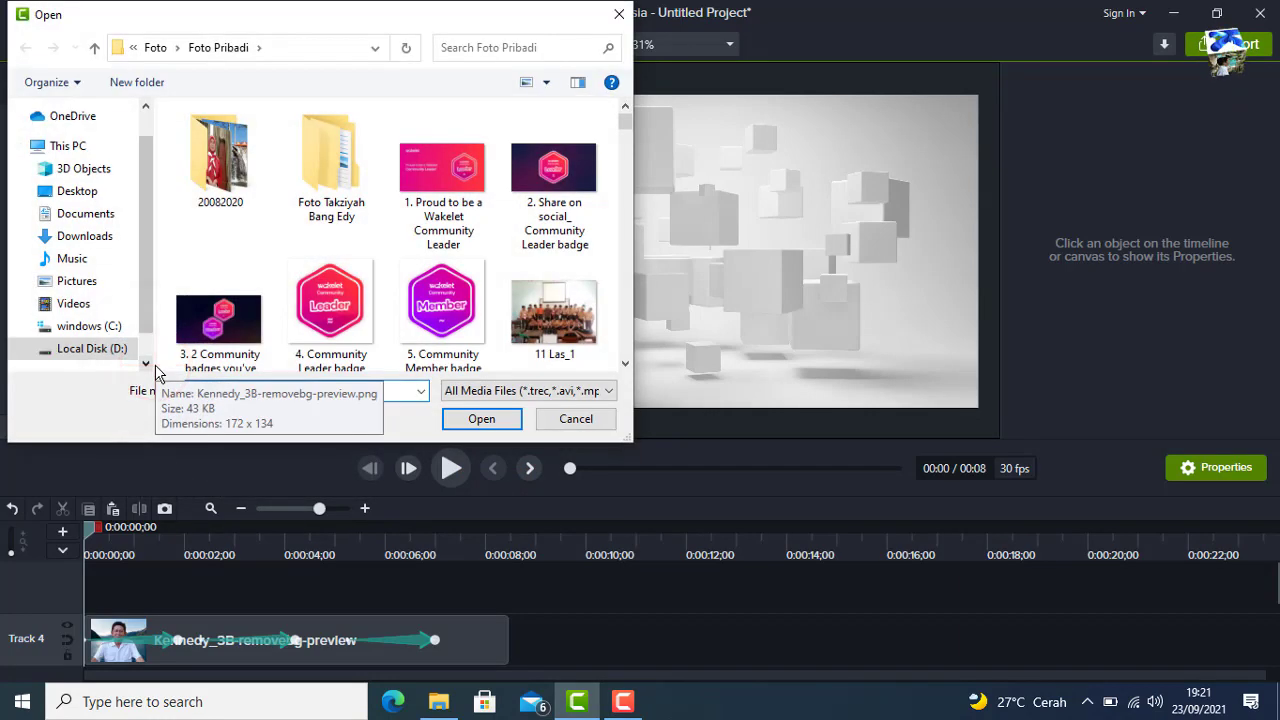
pyautogui.click(100, 349)
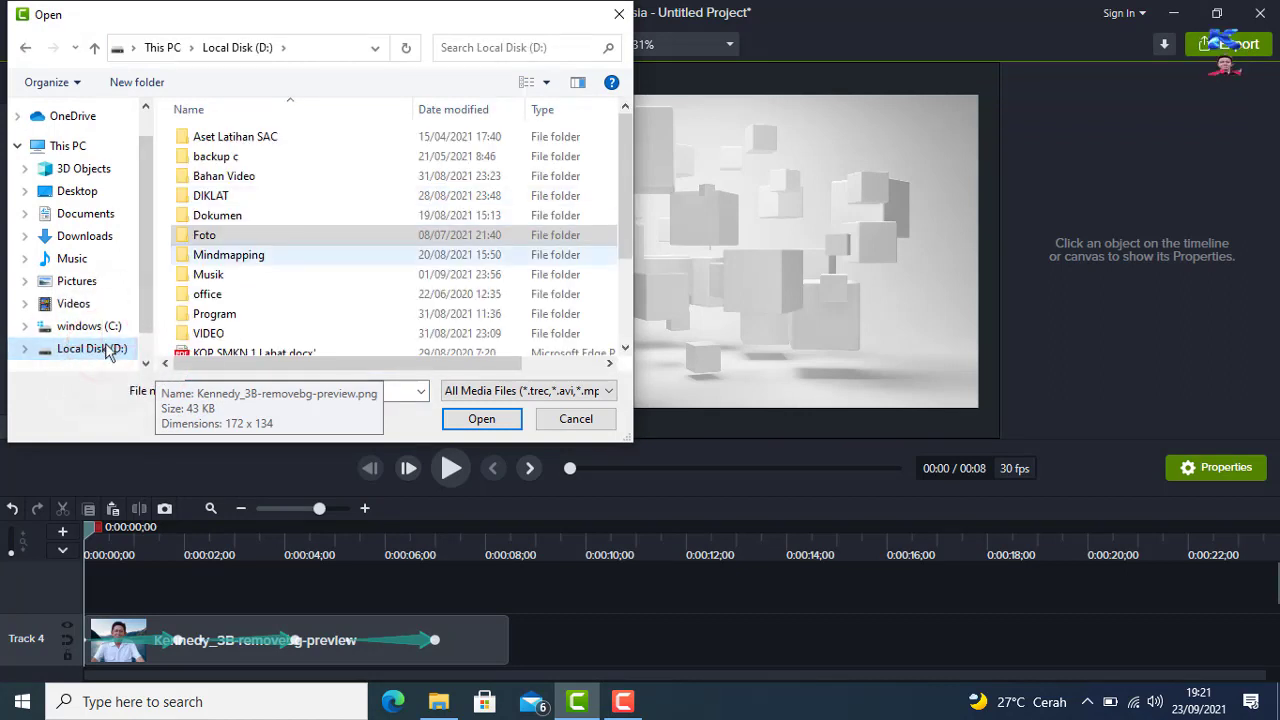
pyautogui.doubleClick(210, 274)
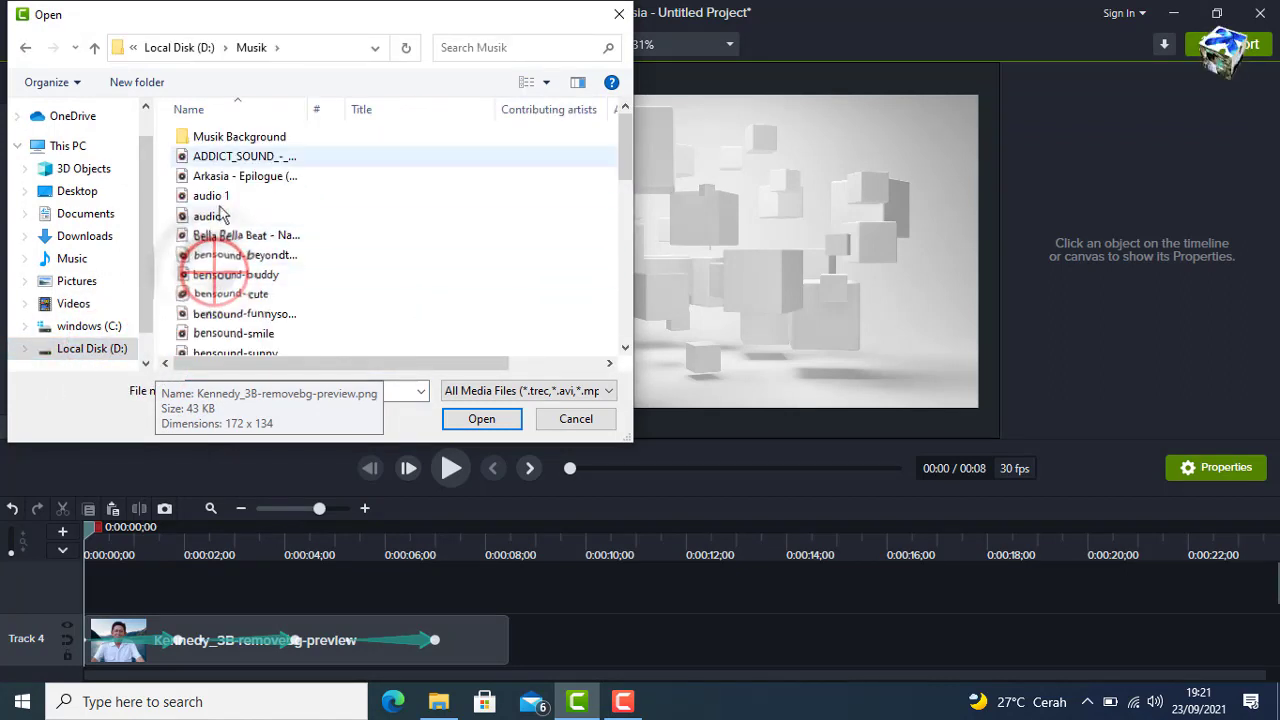
pyautogui.doubleClick(212, 135)
pyautogui.doubleClick(226, 142)
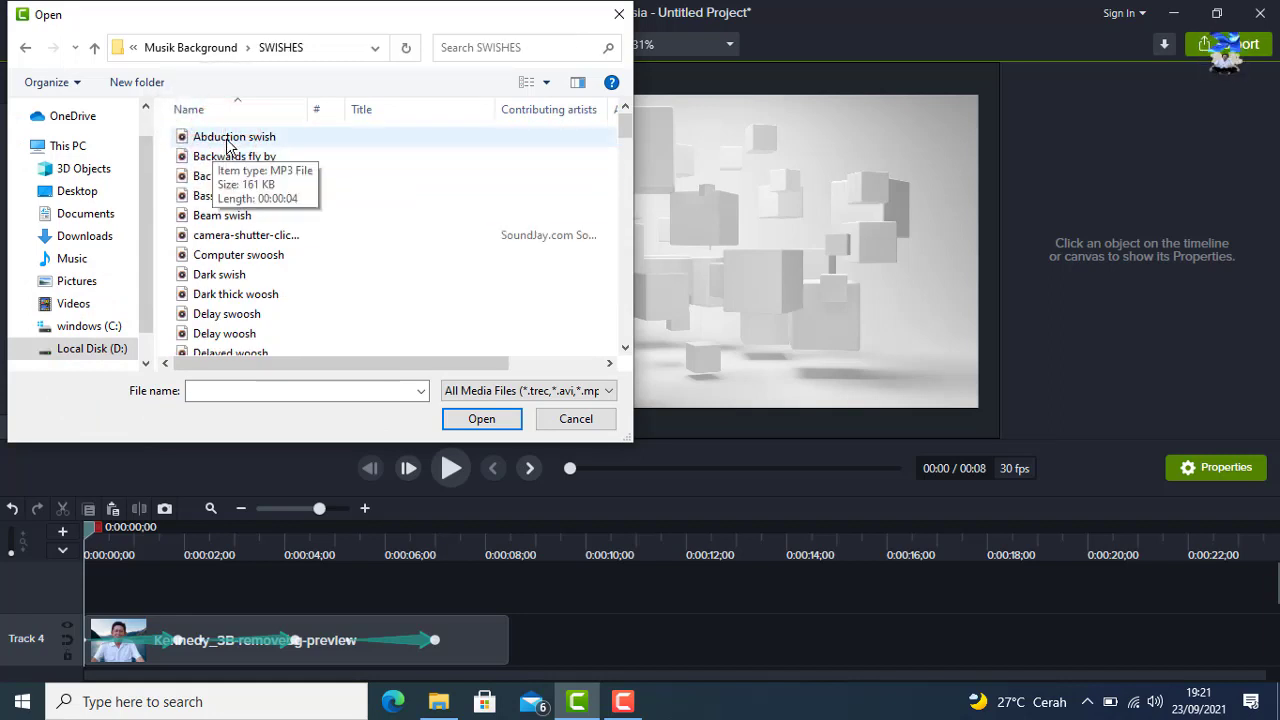
pyautogui.doubleClick(230, 140)
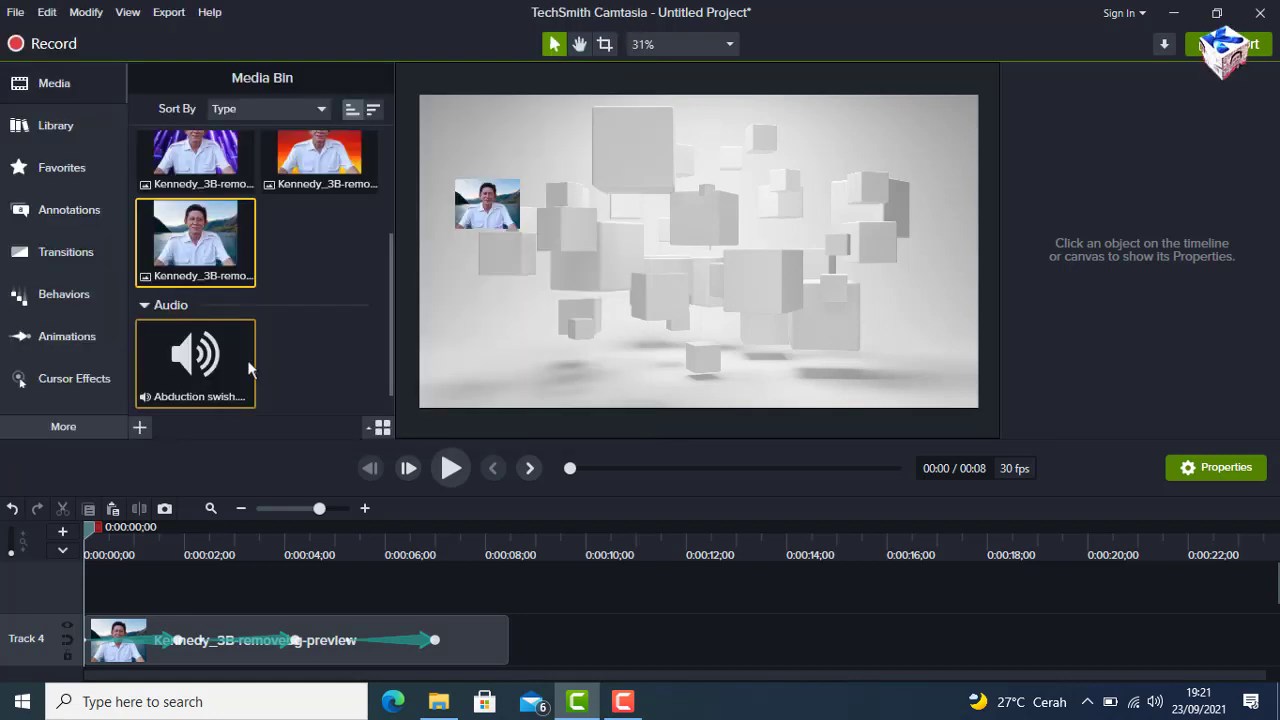
# Add the Abduction swish audio to the timeline at the playhead and play it to check its timing
pyautogui.doubleClick(193, 372)
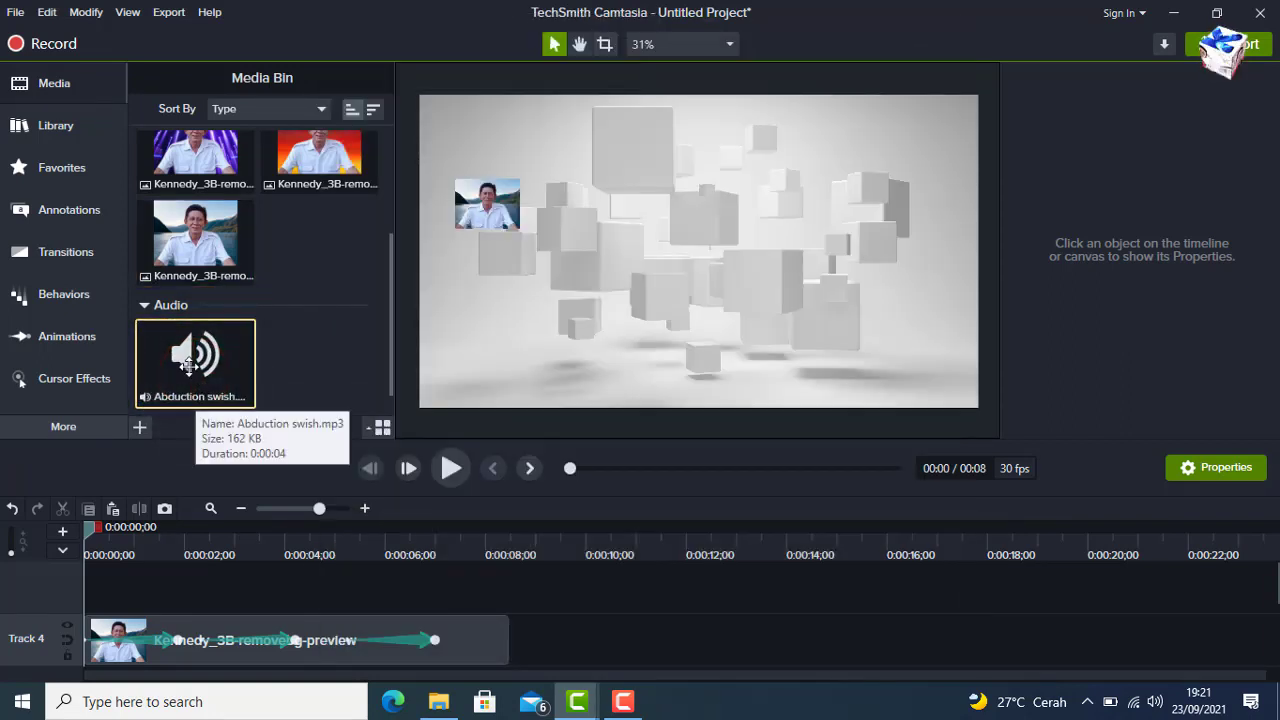
pyautogui.rightClick(198, 375)
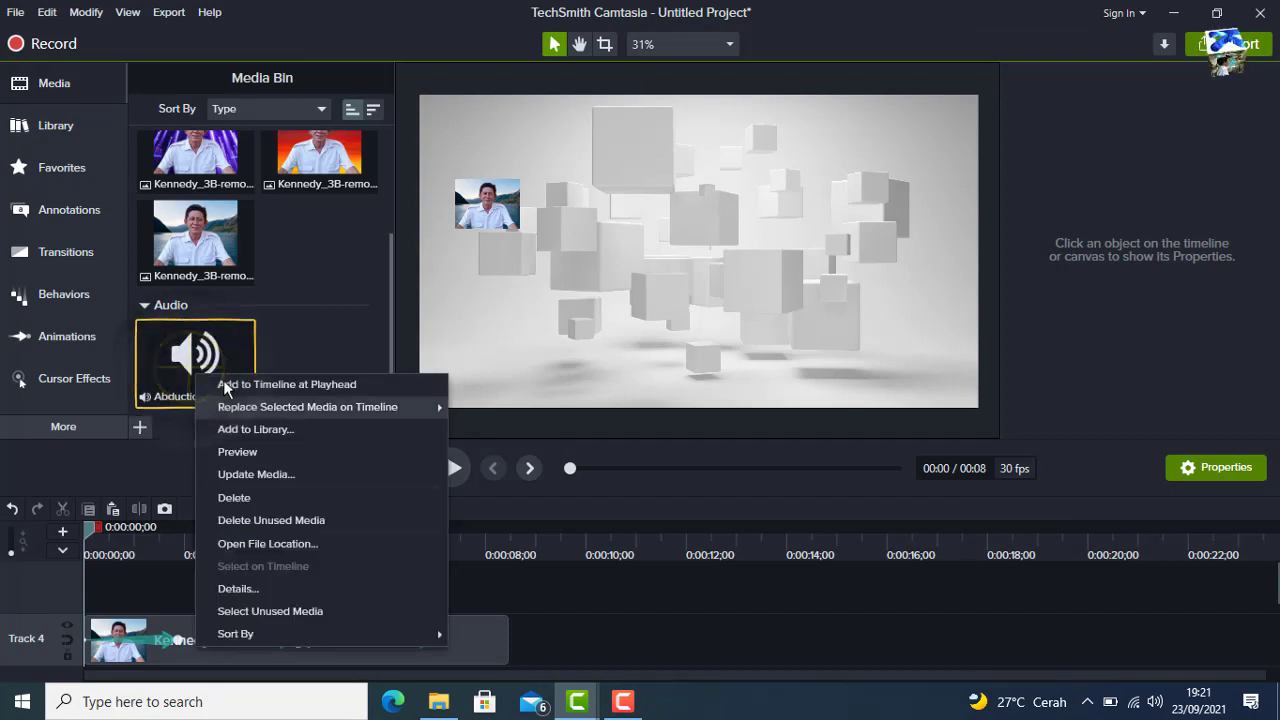
pyautogui.click(229, 383)
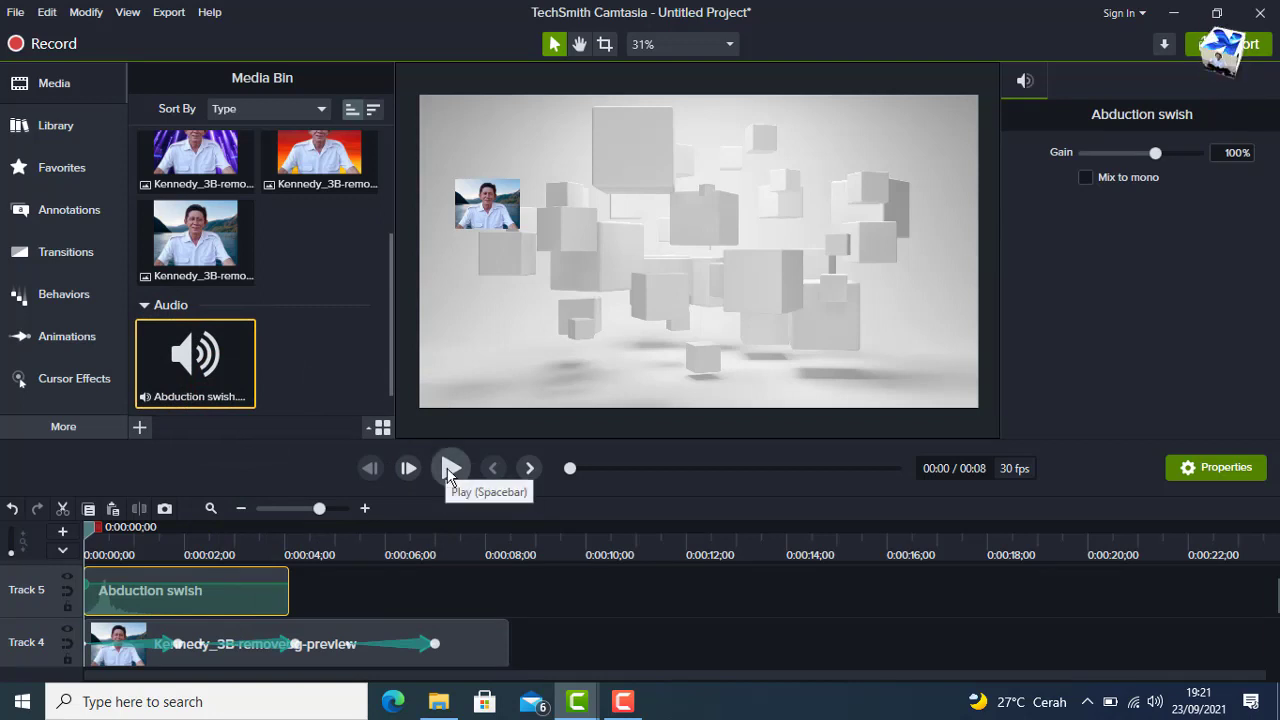
pyautogui.click(448, 470)
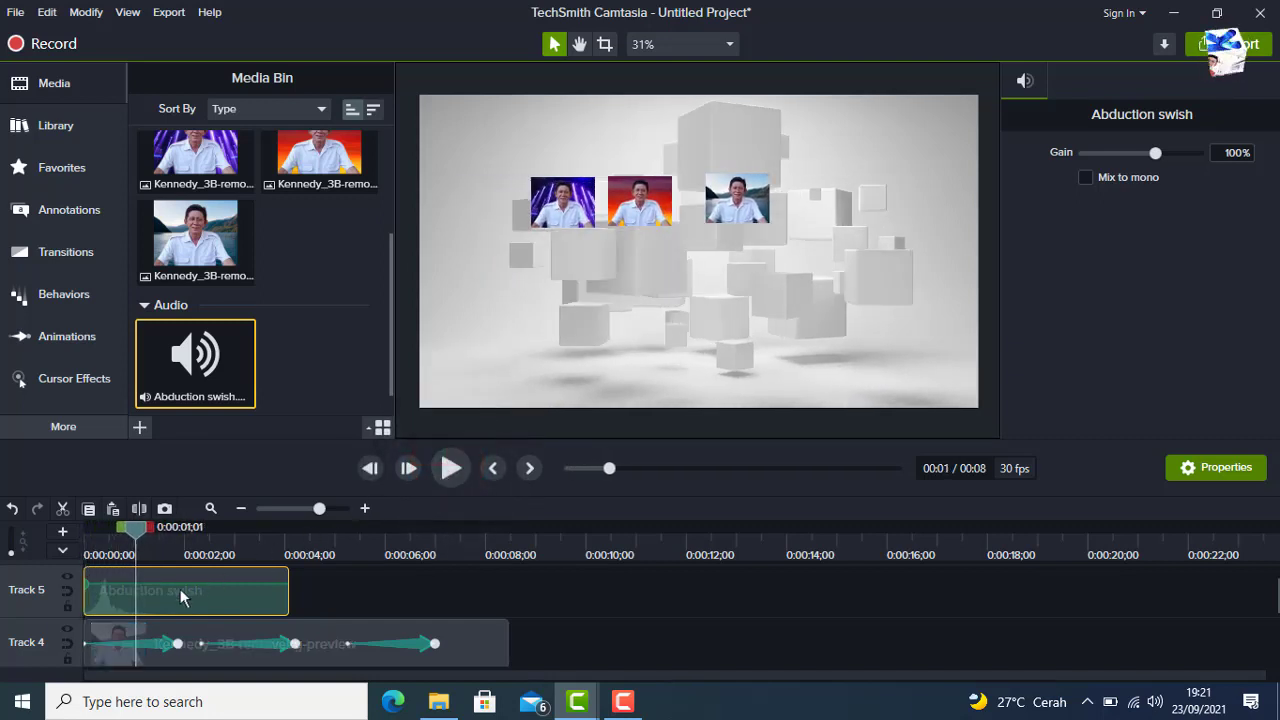
# Shift the Abduction swish clip to start at about 0.8 seconds and replay the timeline from the beginning to 0:00:03;00
pyautogui.moveTo(183, 597); pyautogui.dragTo(190, 600)
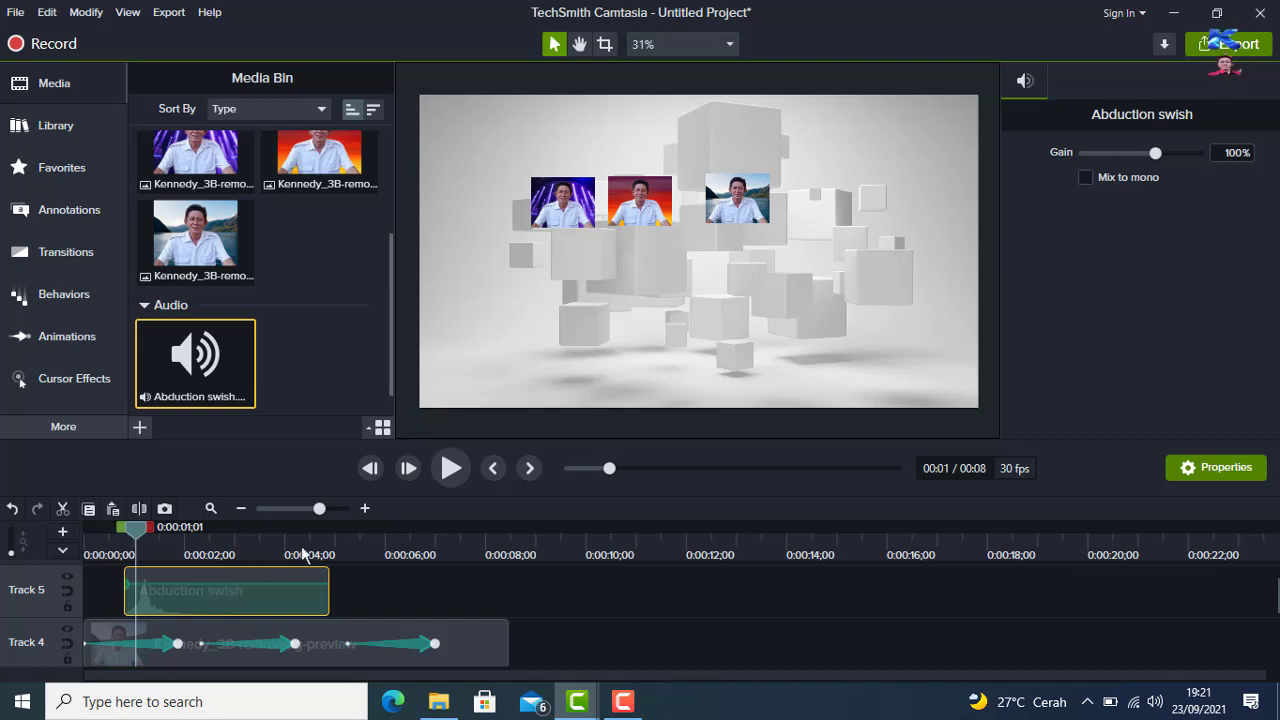
pyautogui.click(489, 469)
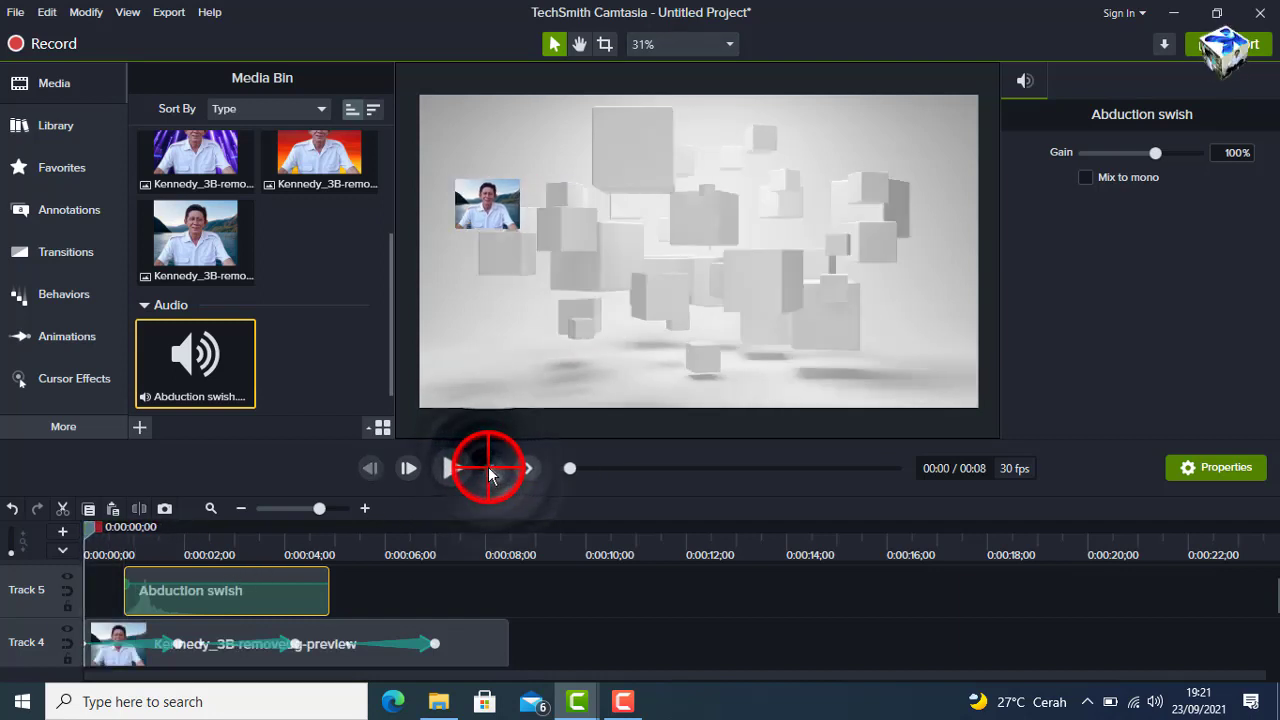
pyautogui.click(450, 470)
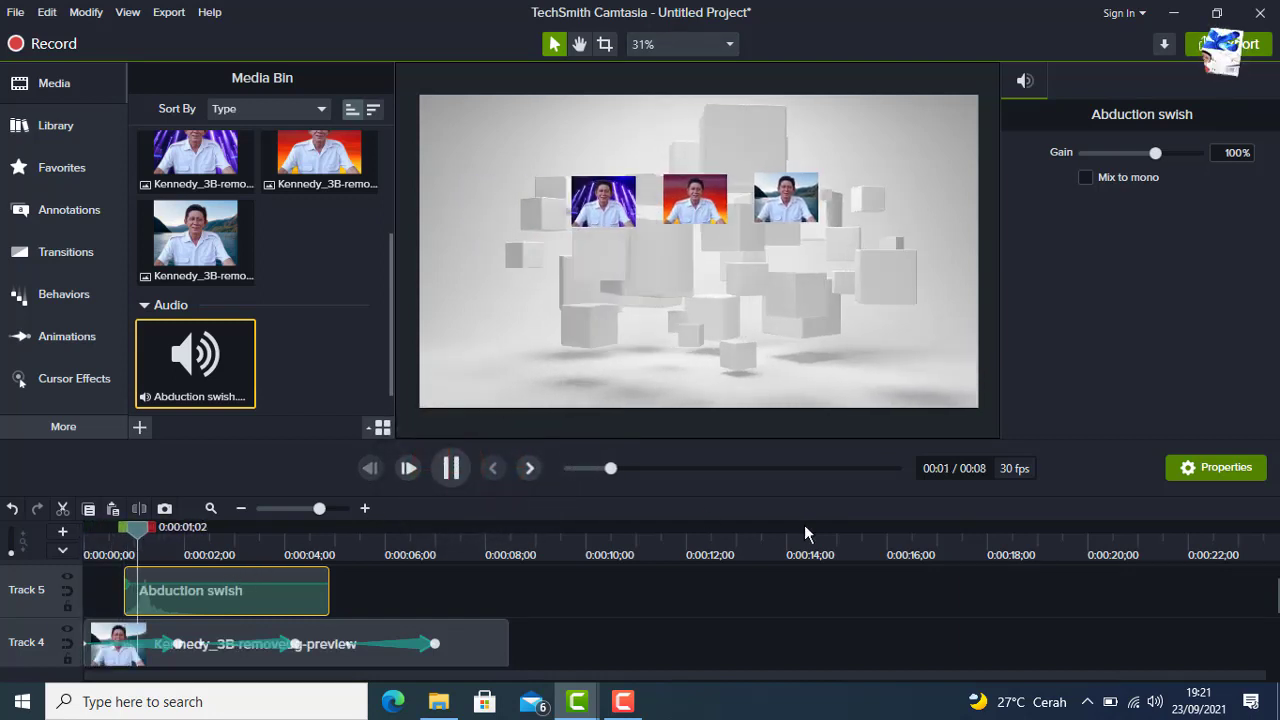
pyautogui.click(450, 468)
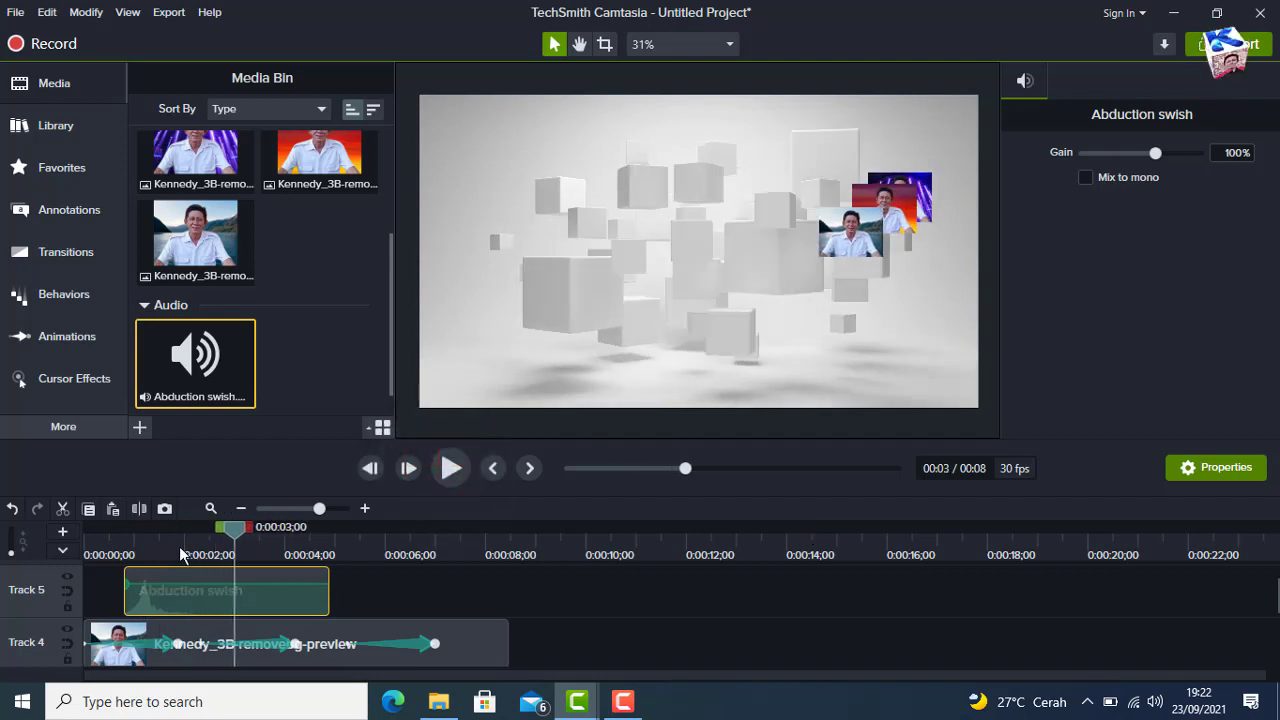
# Nudge the Abduction swish clip to start at about 0.9 seconds and replay the stretch around 0:00:02;00 to find where its sound fades
pyautogui.moveTo(153, 598); pyautogui.dragTo(158, 600)
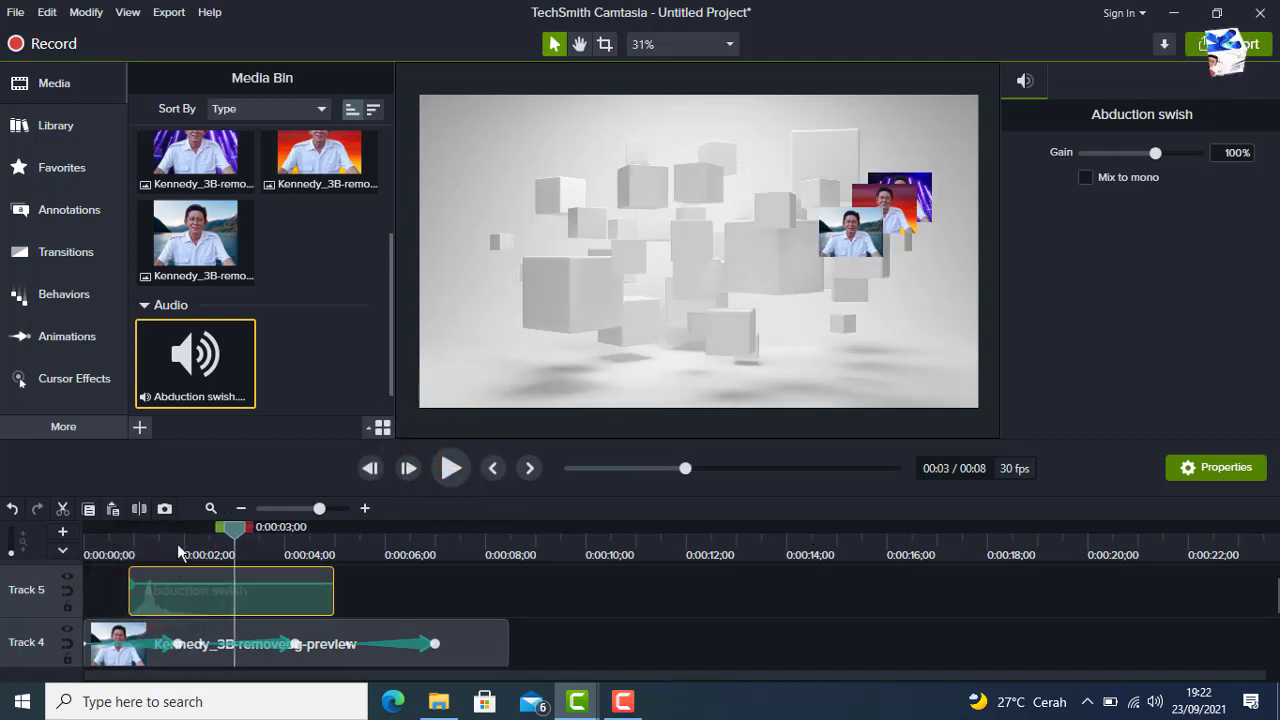
pyautogui.click(181, 547)
pyautogui.click(450, 468)
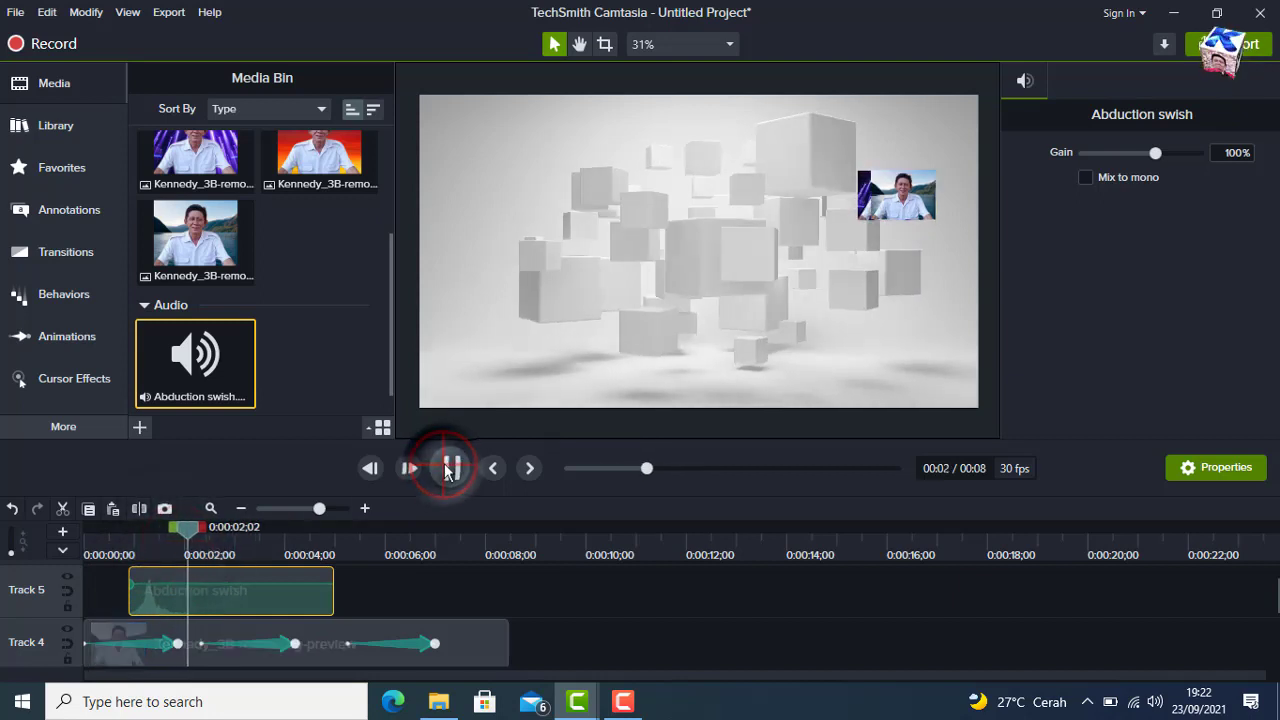
pyautogui.click(448, 468)
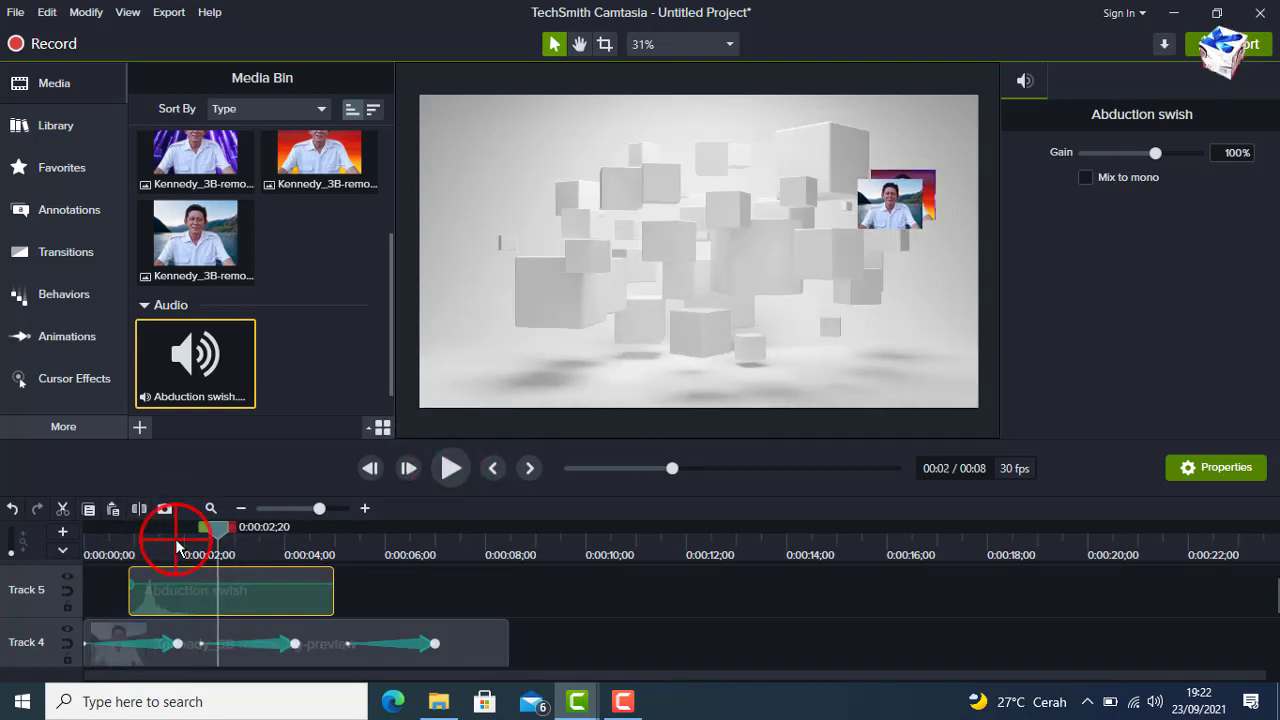
pyautogui.click(176, 546)
pyautogui.click(448, 468)
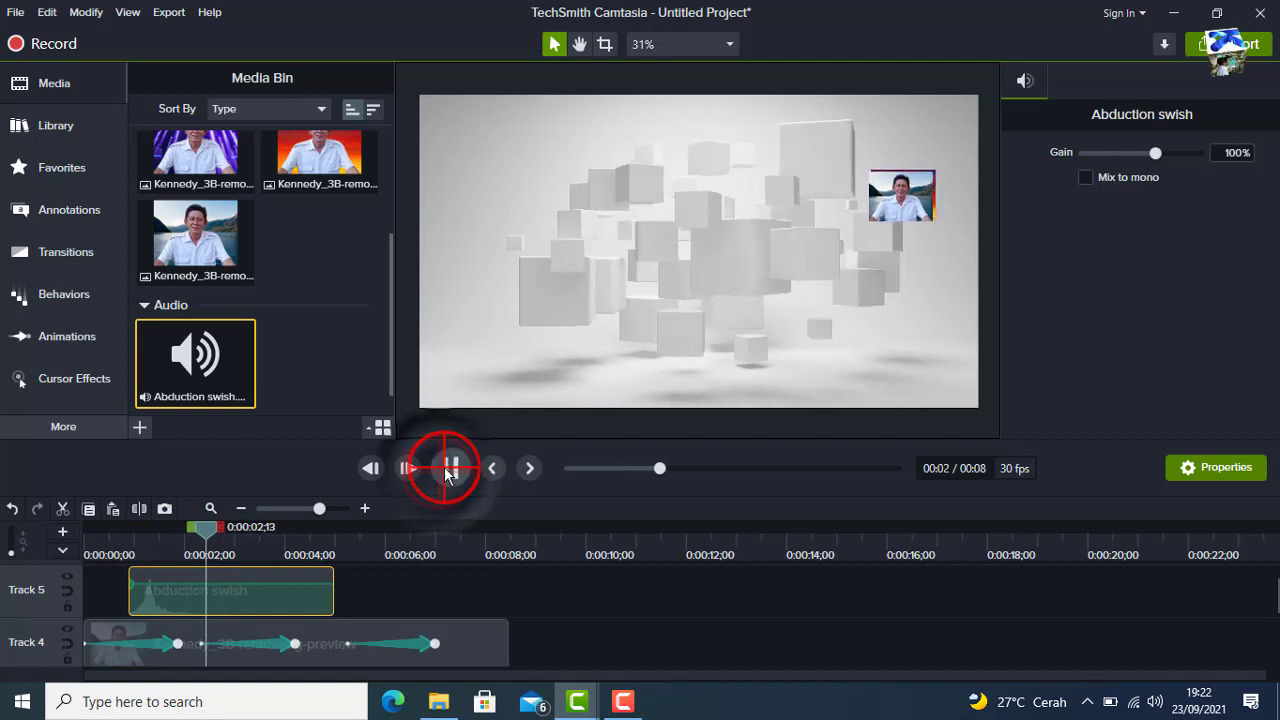
pyautogui.click(449, 469)
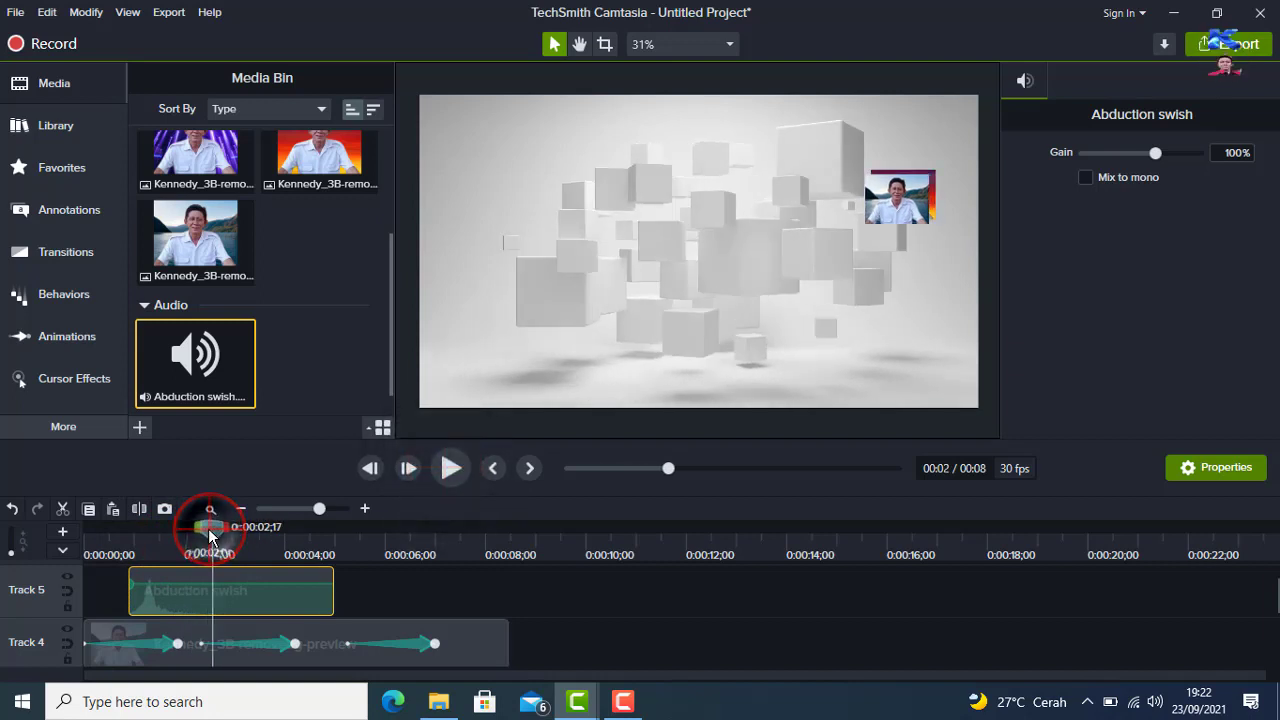
# Trim the end of the Abduction swish clip to 0:00:02;13 and replay the timeline from near the beginning
pyautogui.moveTo(209, 537); pyautogui.dragTo(203, 537)
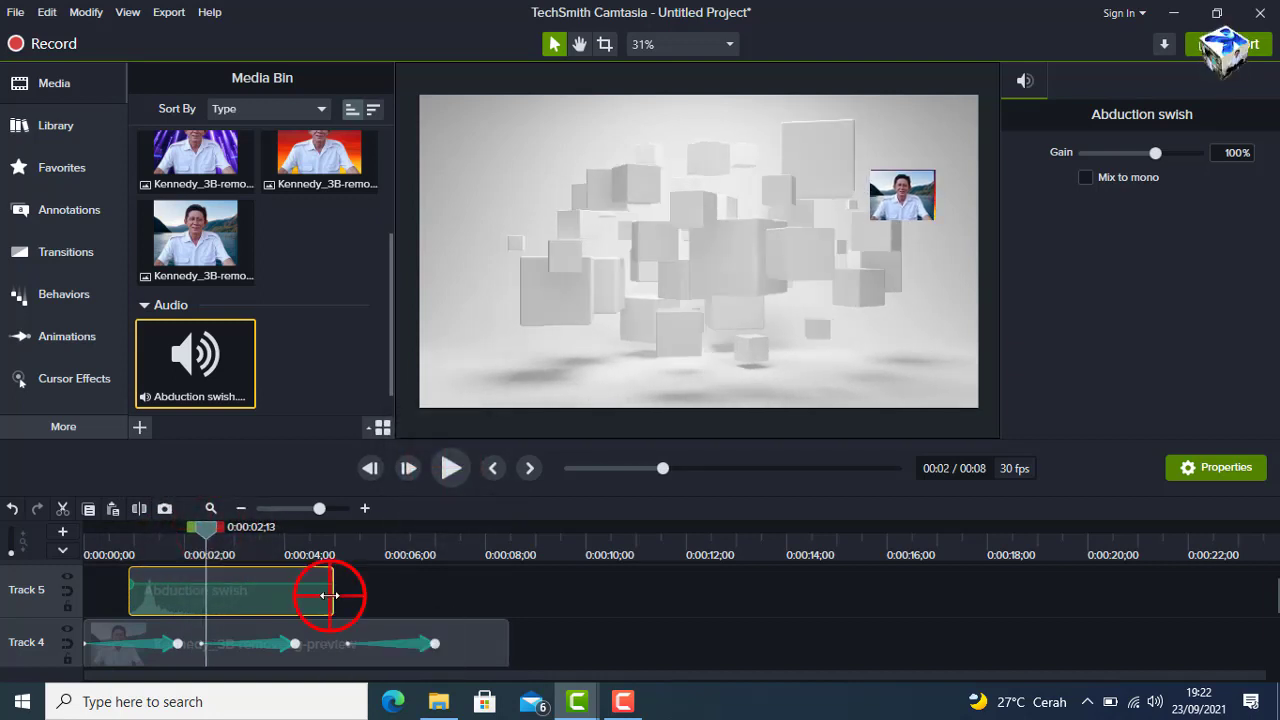
pyautogui.moveTo(330, 595); pyautogui.dragTo(199, 599)
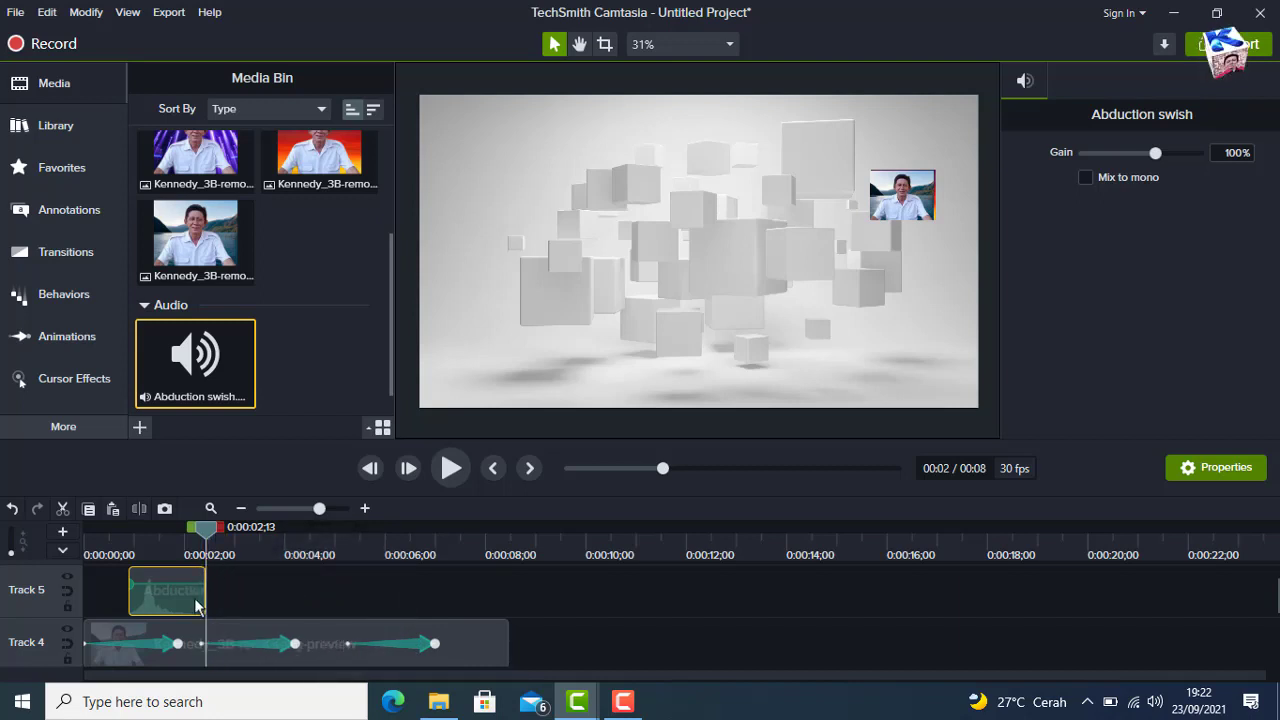
pyautogui.click(92, 545)
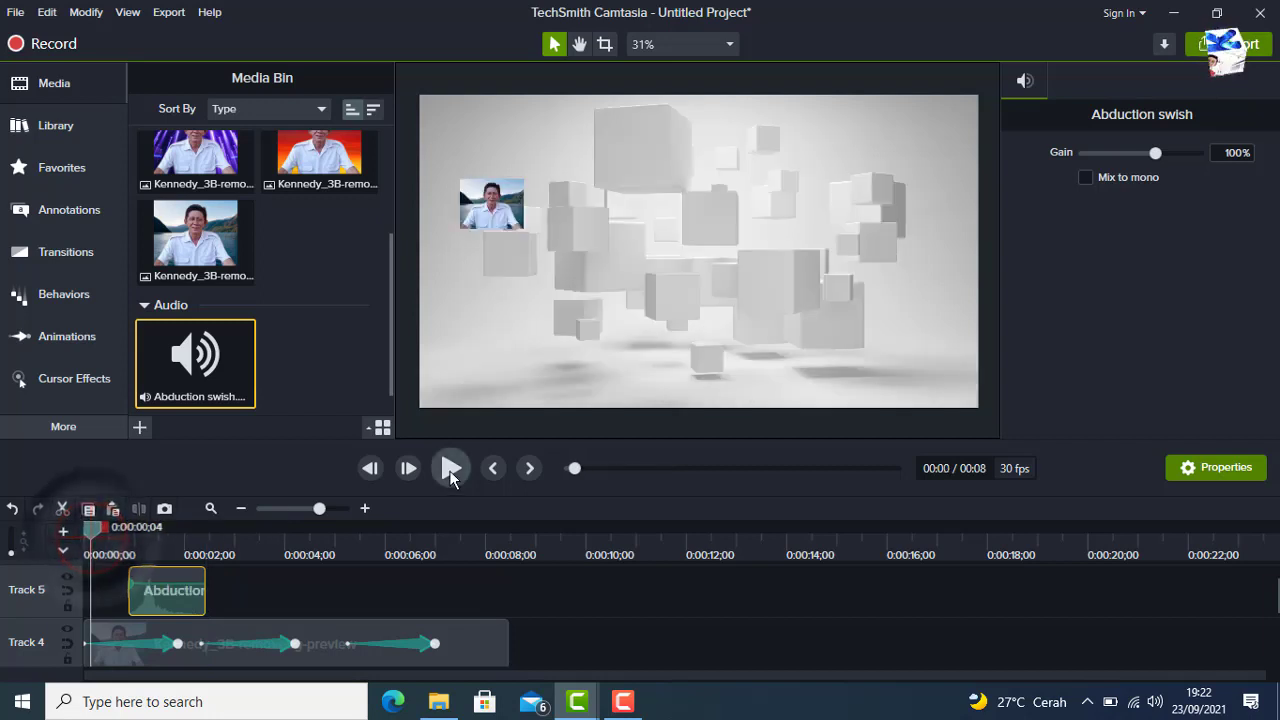
pyautogui.click(450, 470)
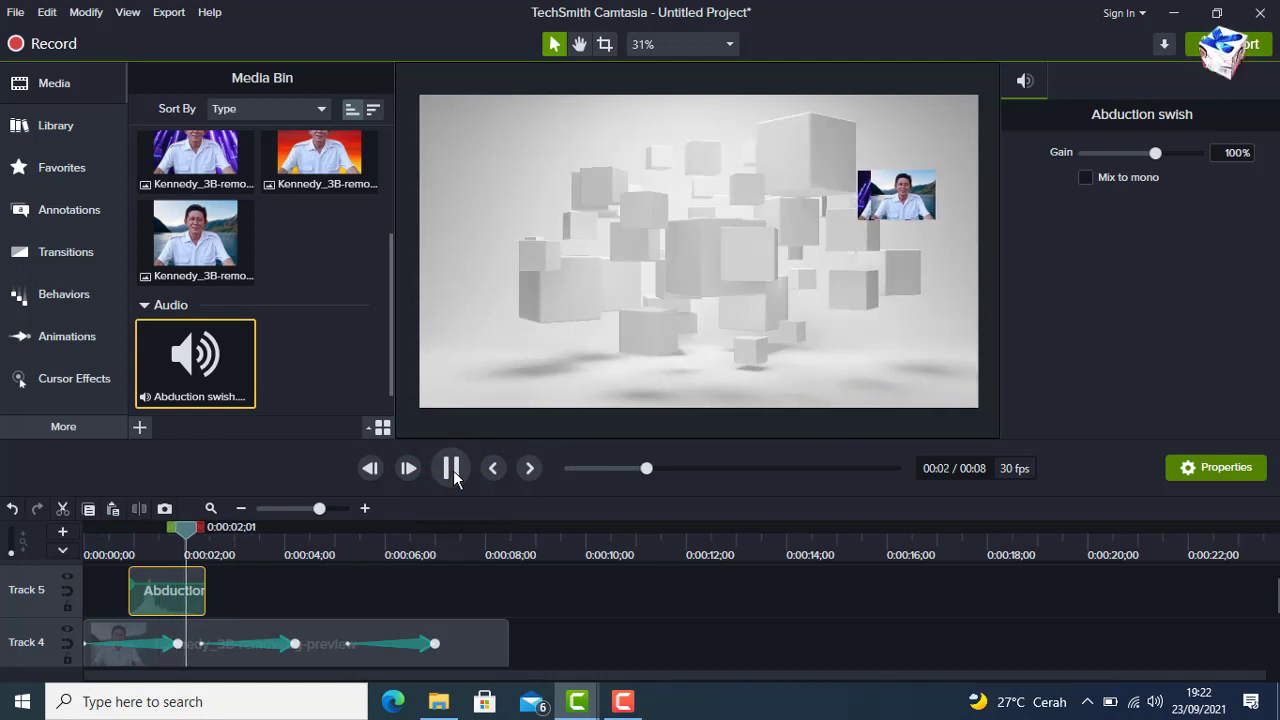
pyautogui.click(451, 469)
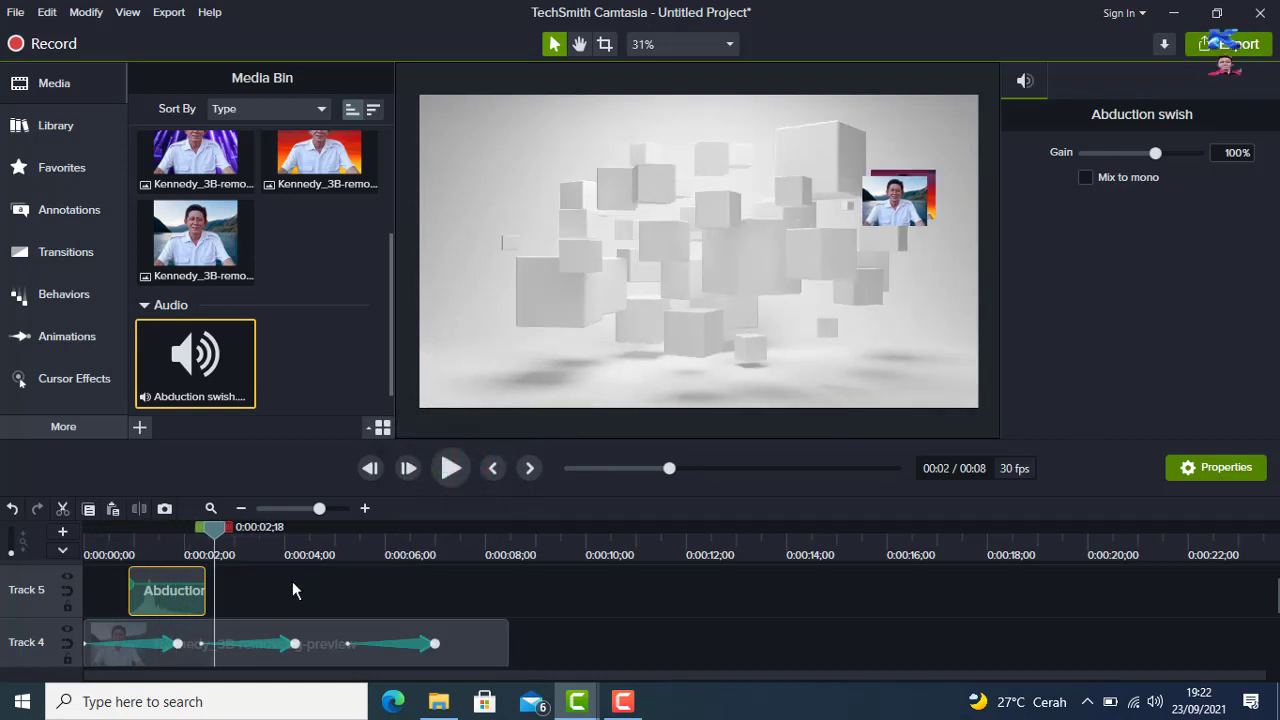
# Duplicate the trimmed swish clip on Track 5 to start at 0:00:03;05 and play the second portrait movement with it
pyautogui.click(160, 602)
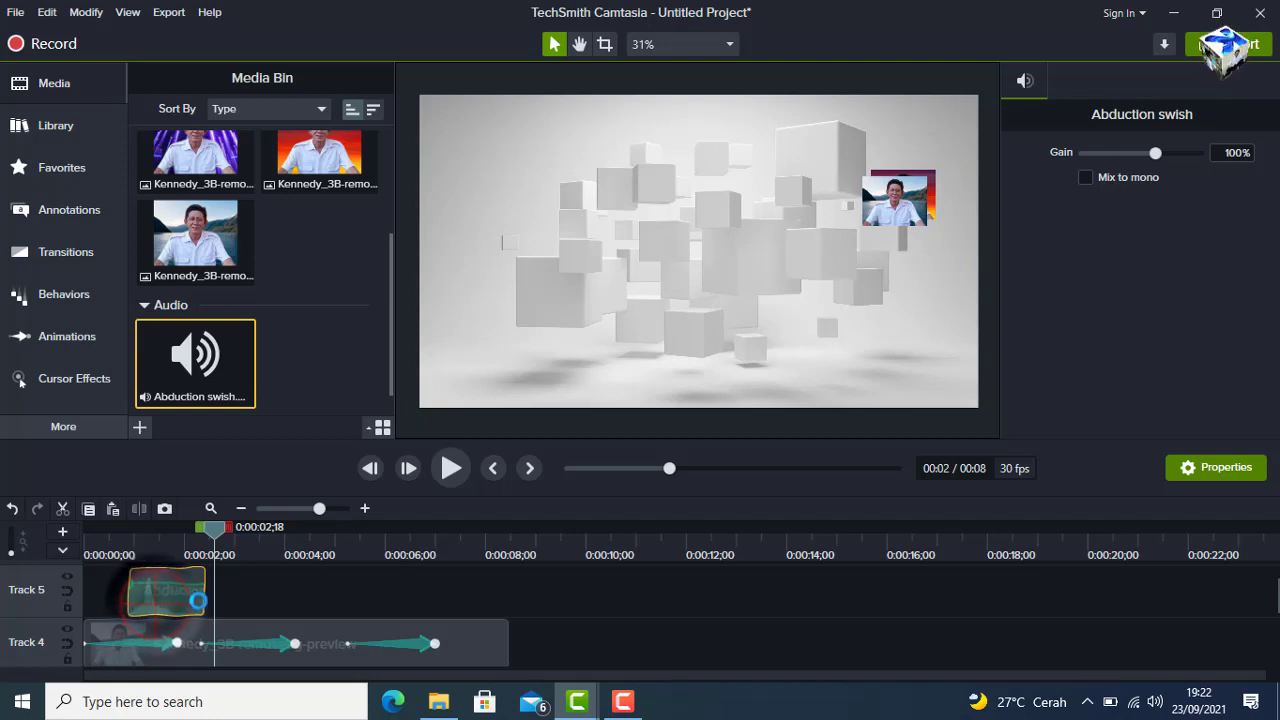
pyautogui.hotkey('ctrl', 'v')
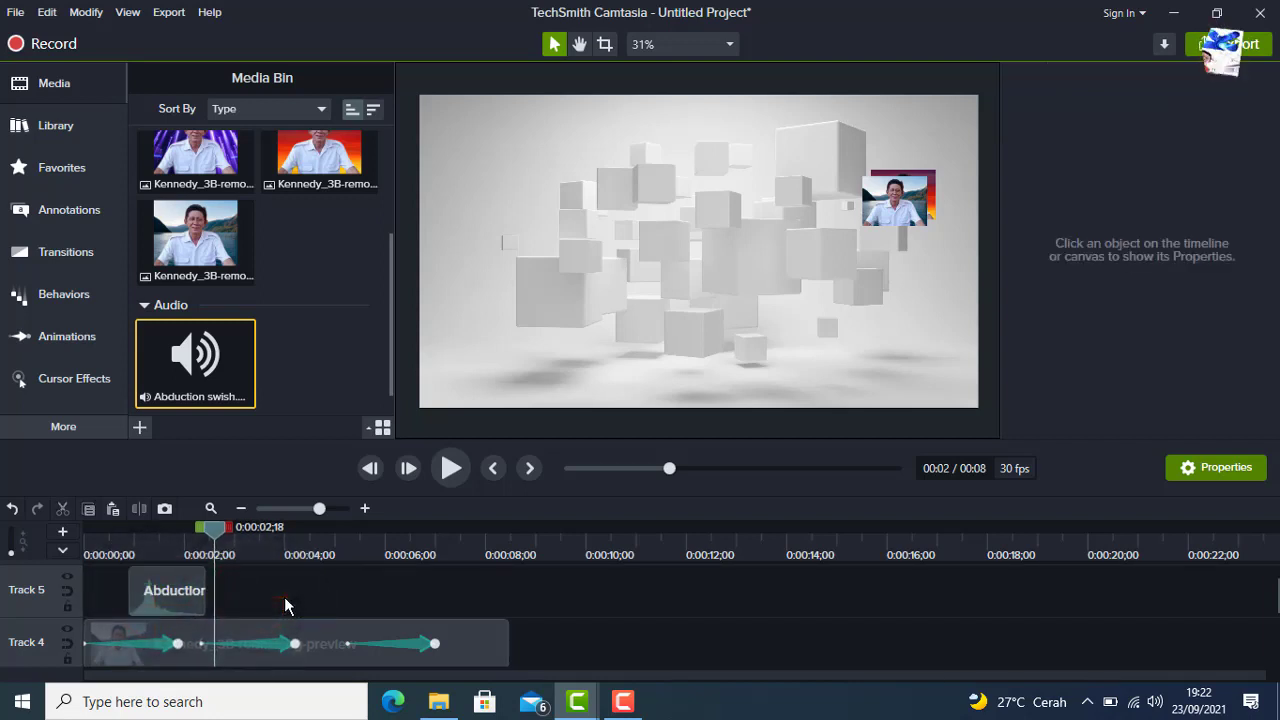
pyautogui.moveTo(257, 594)
pyautogui.mouseDown()
pyautogui.moveTo(293, 587)
pyautogui.moveTo(281, 586)
pyautogui.mouseUp()
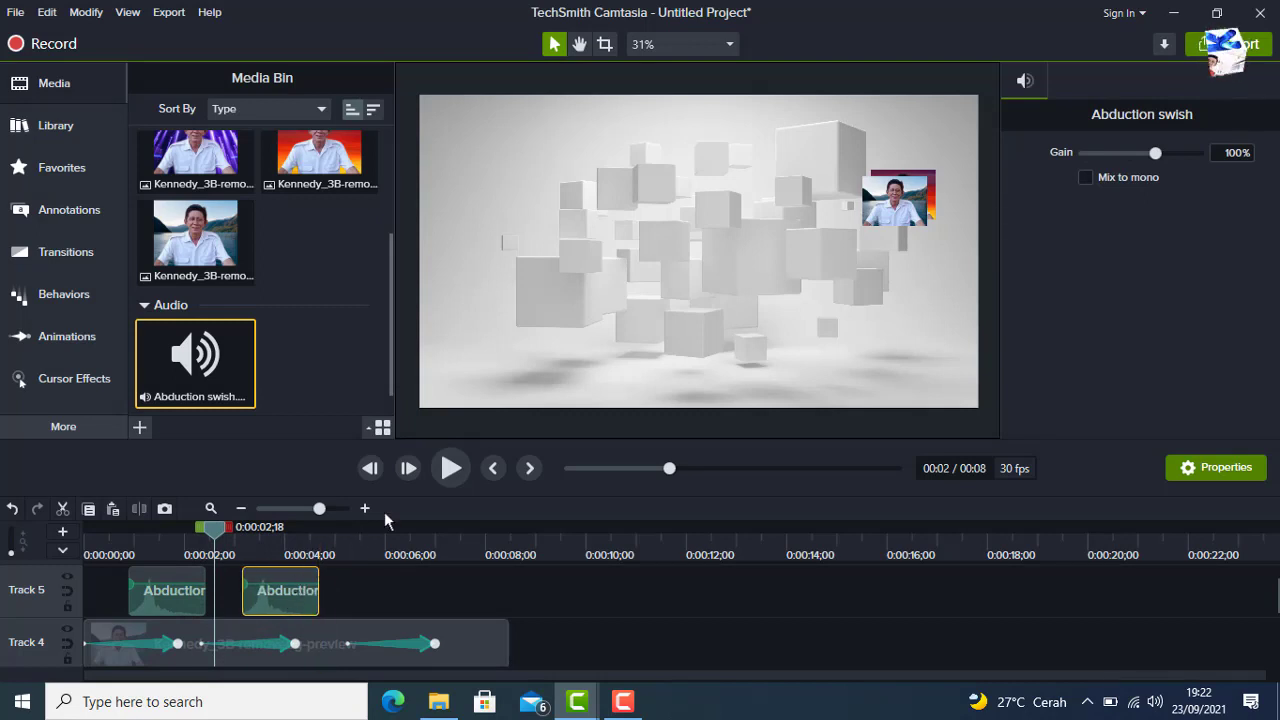
pyautogui.click(449, 470)
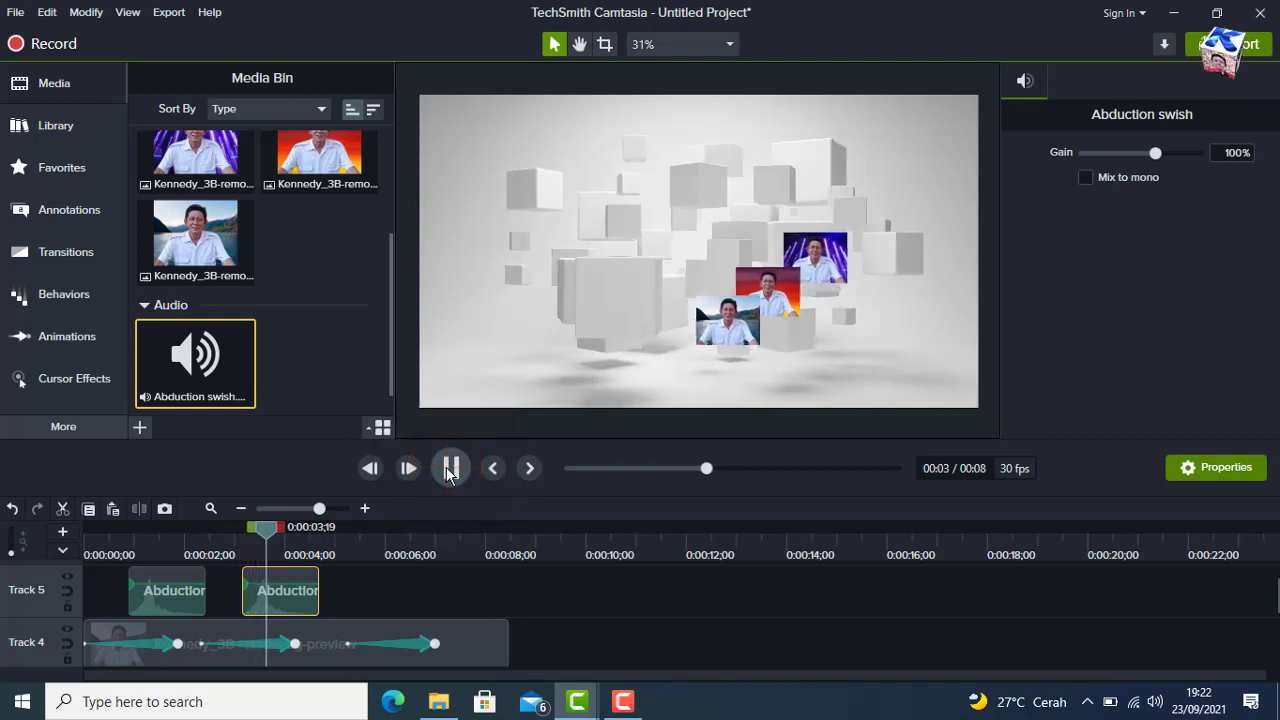
pyautogui.click(449, 469)
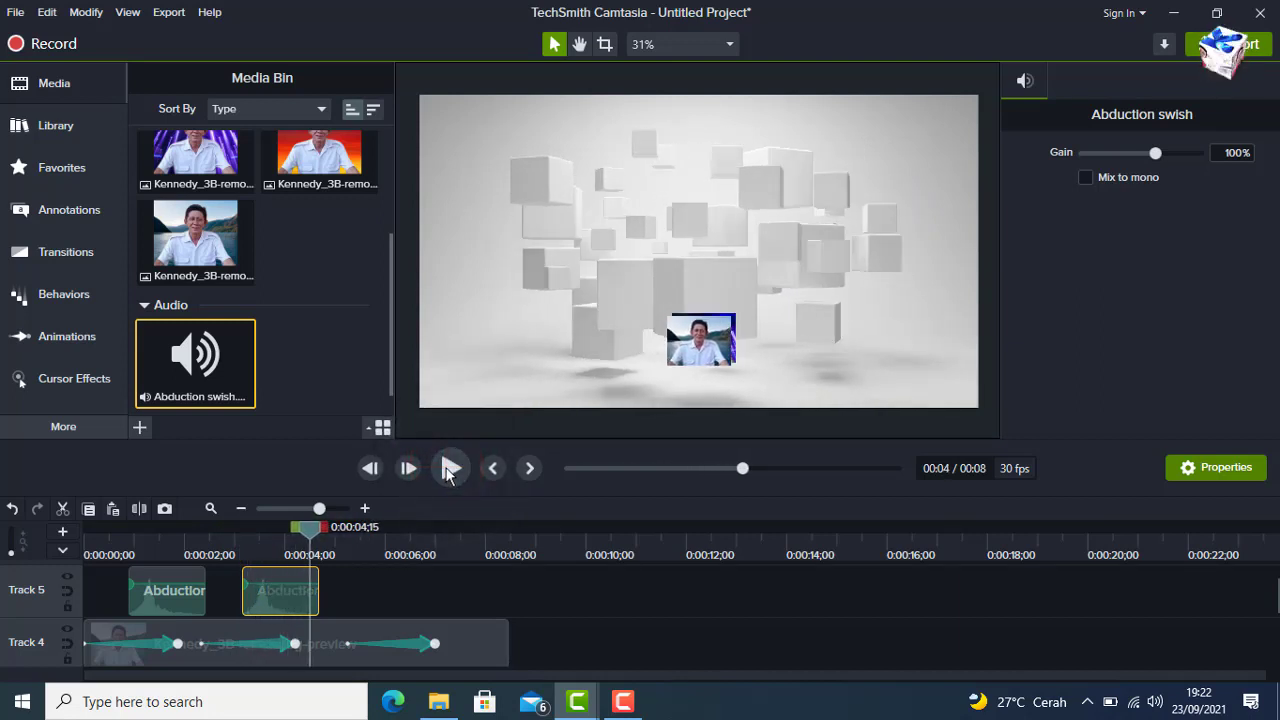
# Paste a third swish clip on Track 5 starting at about 6 seconds and play the final portrait movement from 0:00:05;19
pyautogui.click(366, 540)
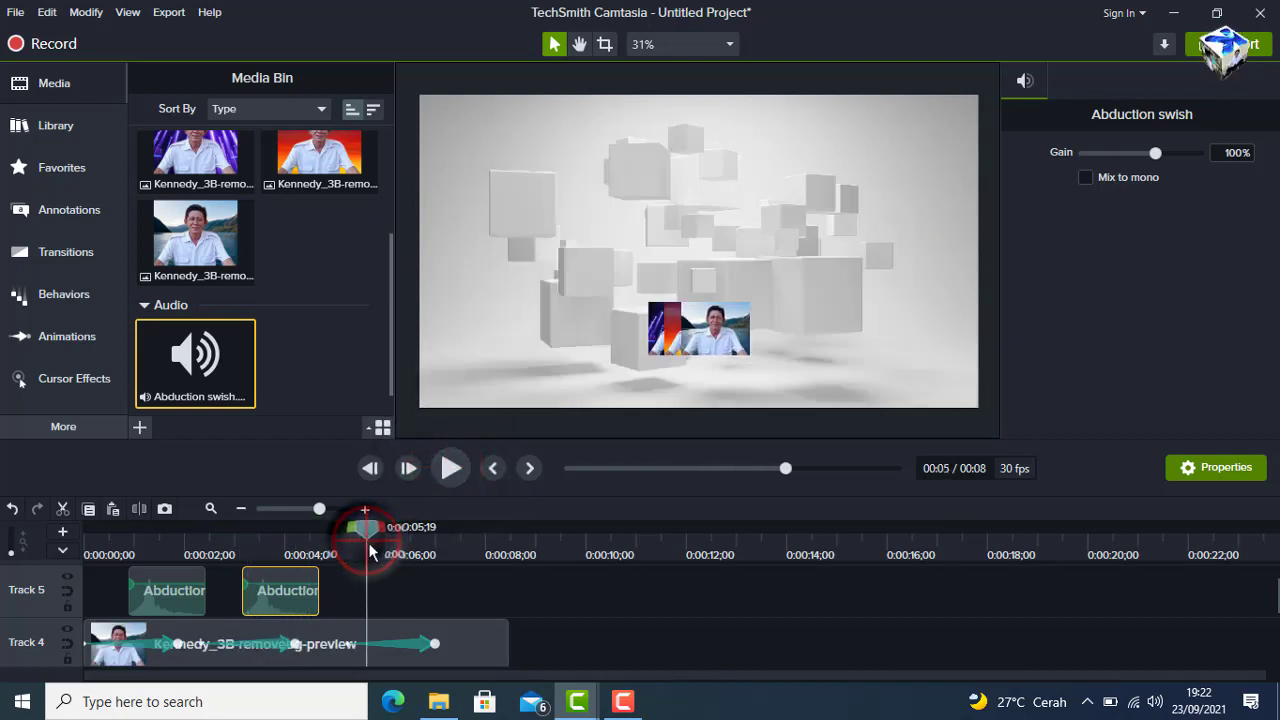
pyautogui.click(411, 594)
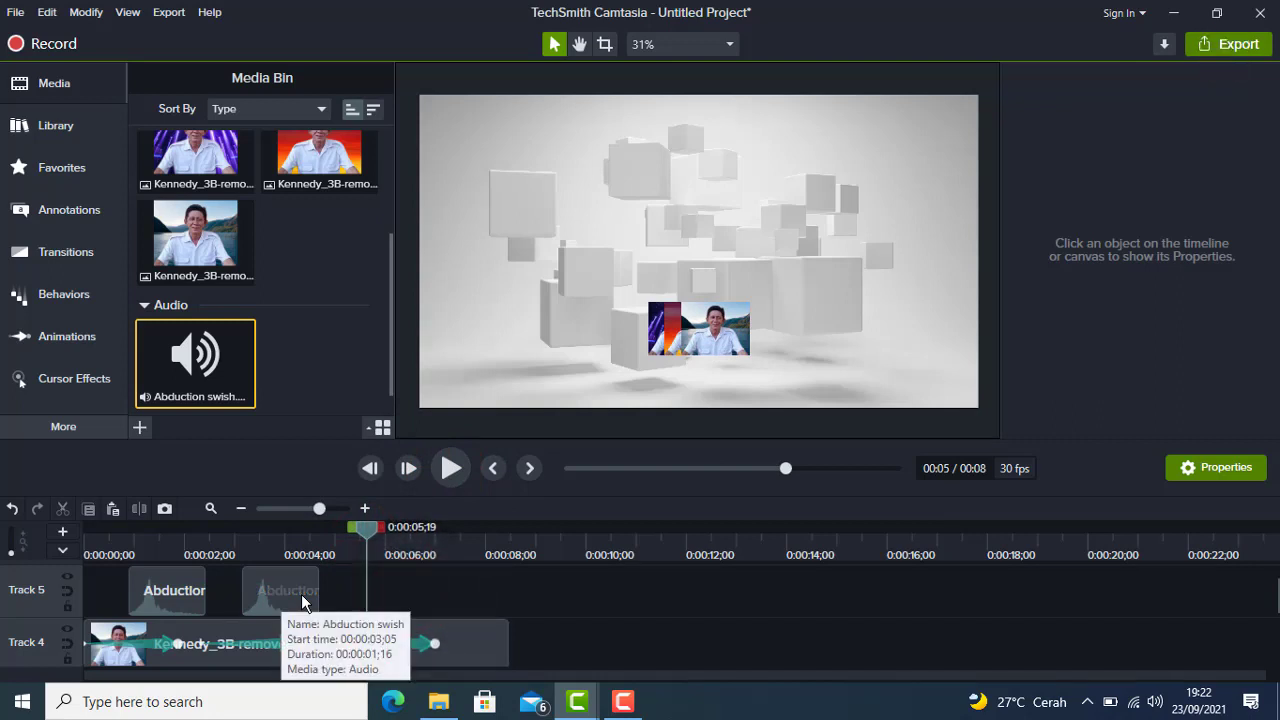
pyautogui.hotkey('ctrl', 'v')
pyautogui.moveTo(393, 593); pyautogui.dragTo(411, 594)
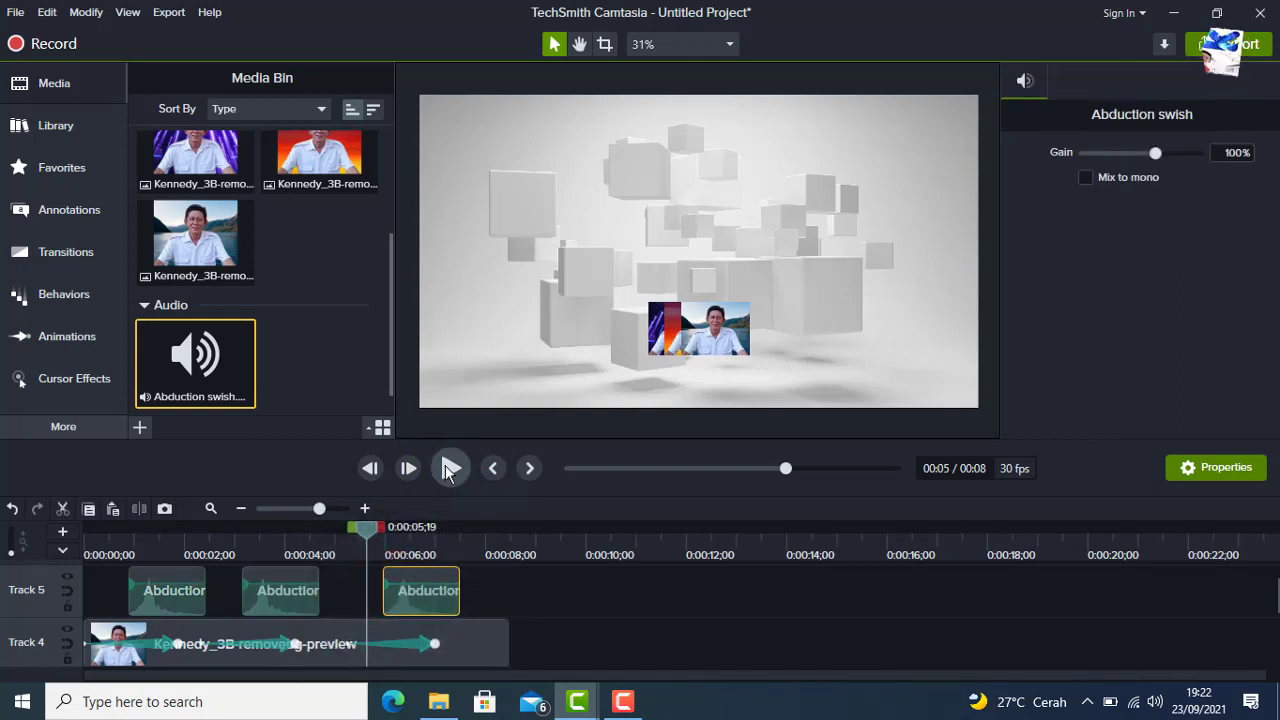
pyautogui.click(448, 468)
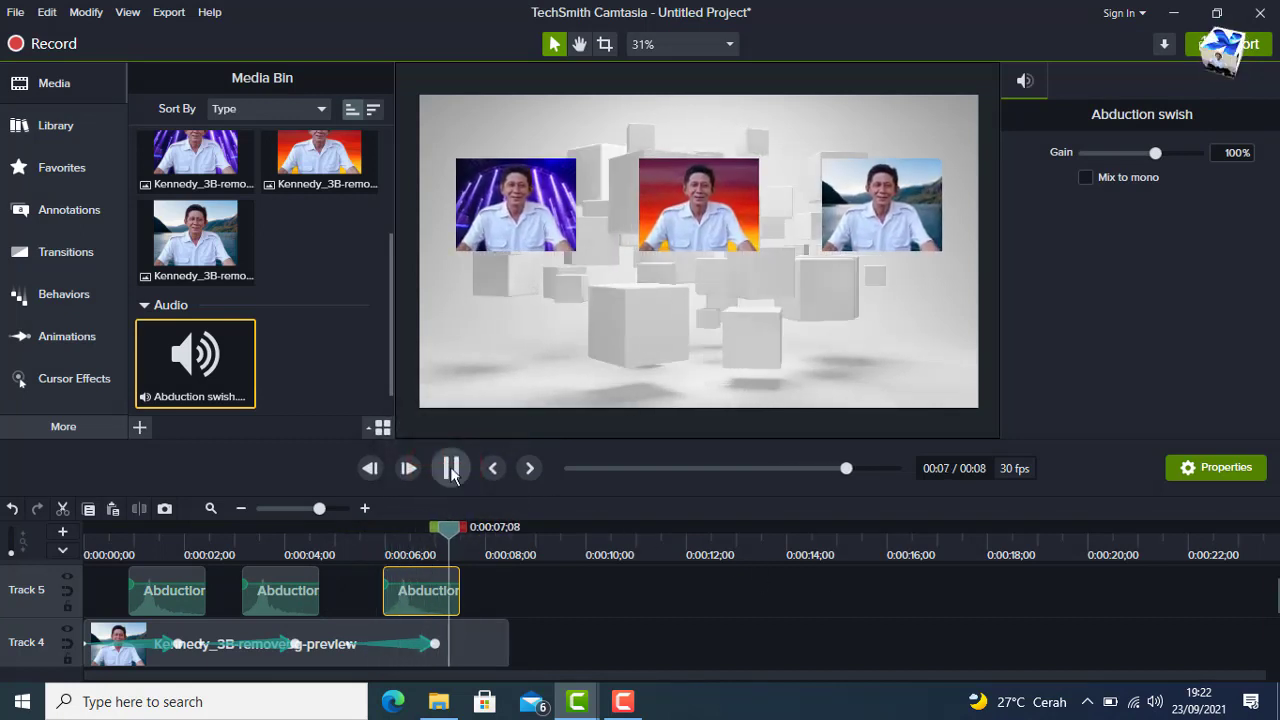
pyautogui.click(451, 469)
# Look over the stacked timeline tracks and play the remaining video through to its end
pyautogui.scroll(-3, 564, 610)
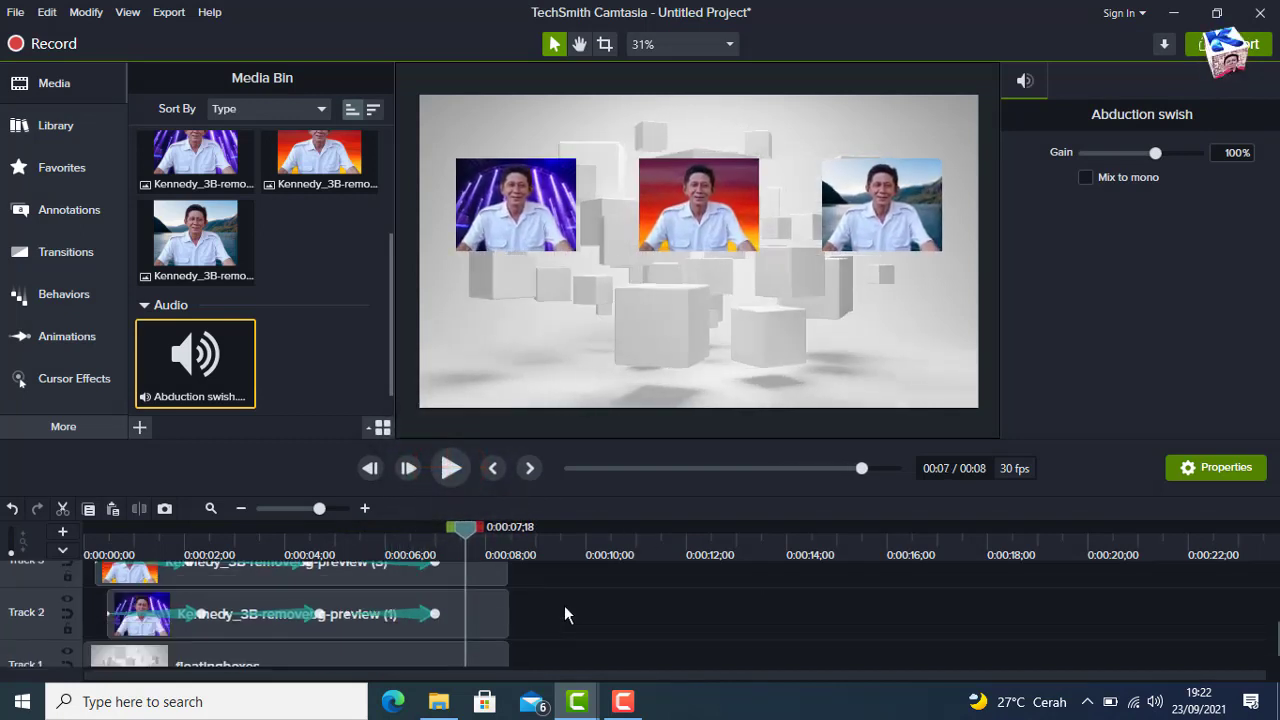
pyautogui.scroll(-1, 565, 613)
pyautogui.scroll(4, 565, 613)
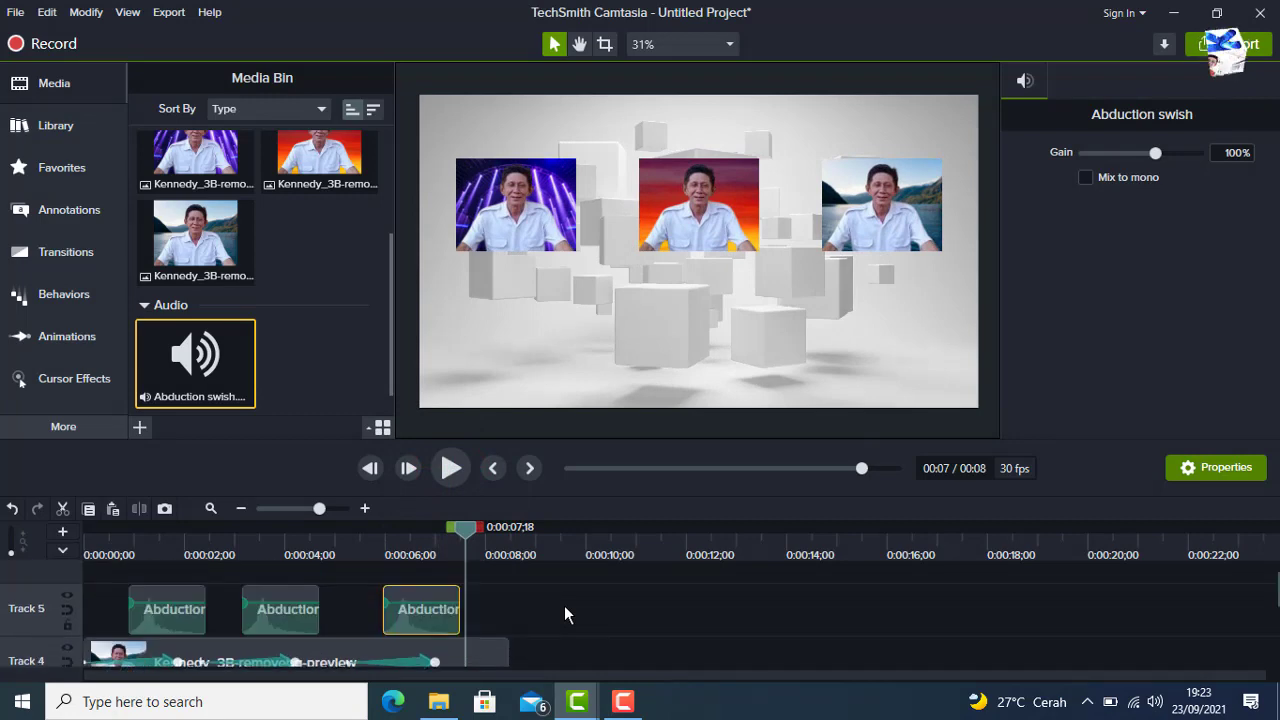
pyautogui.click(451, 468)
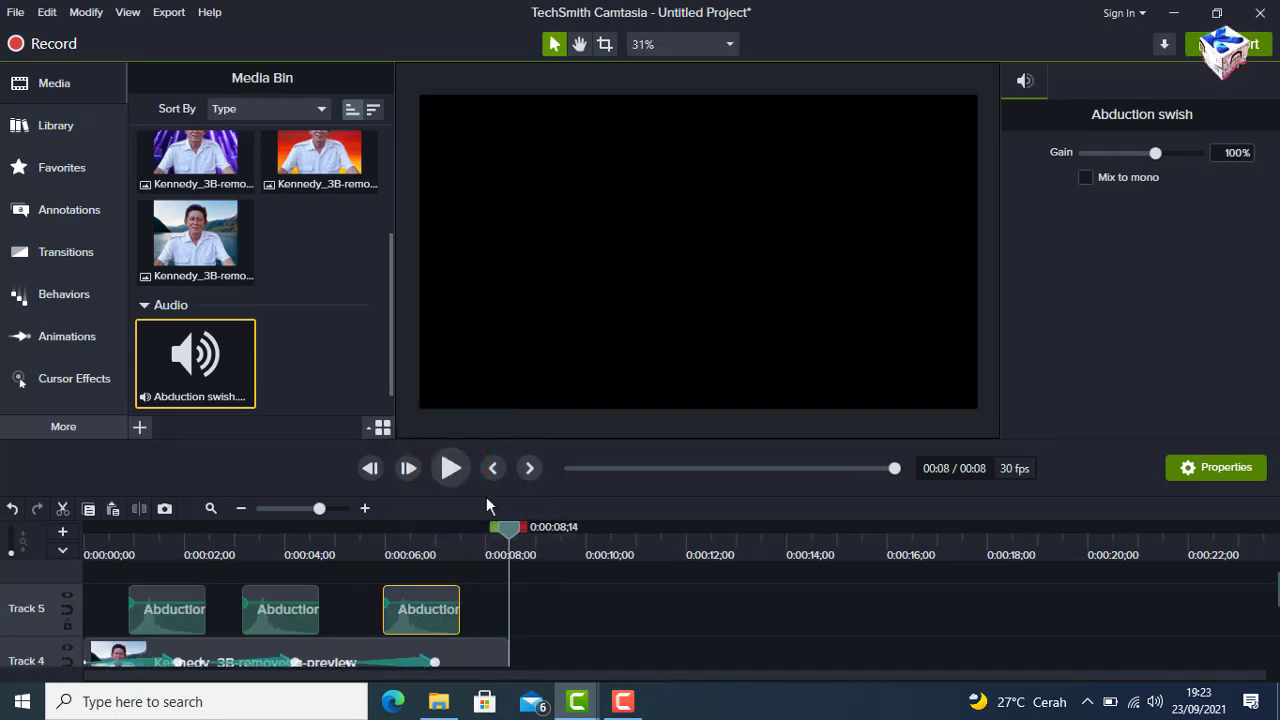